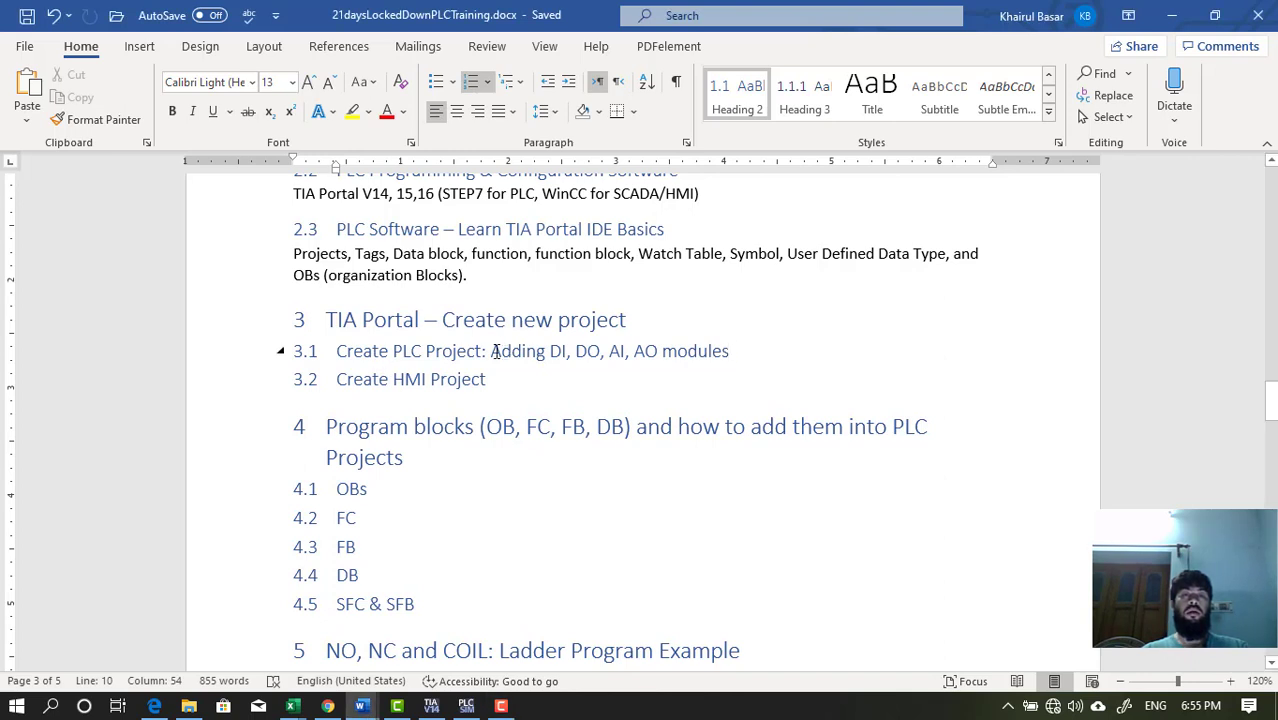
Select the words 'Adding DI, DO, AI, AO modules' in heading 3.1 of the Word outline
{"action": "left_click_drag", "start_coordinate": [494, 352], "coordinate": [729, 351]}
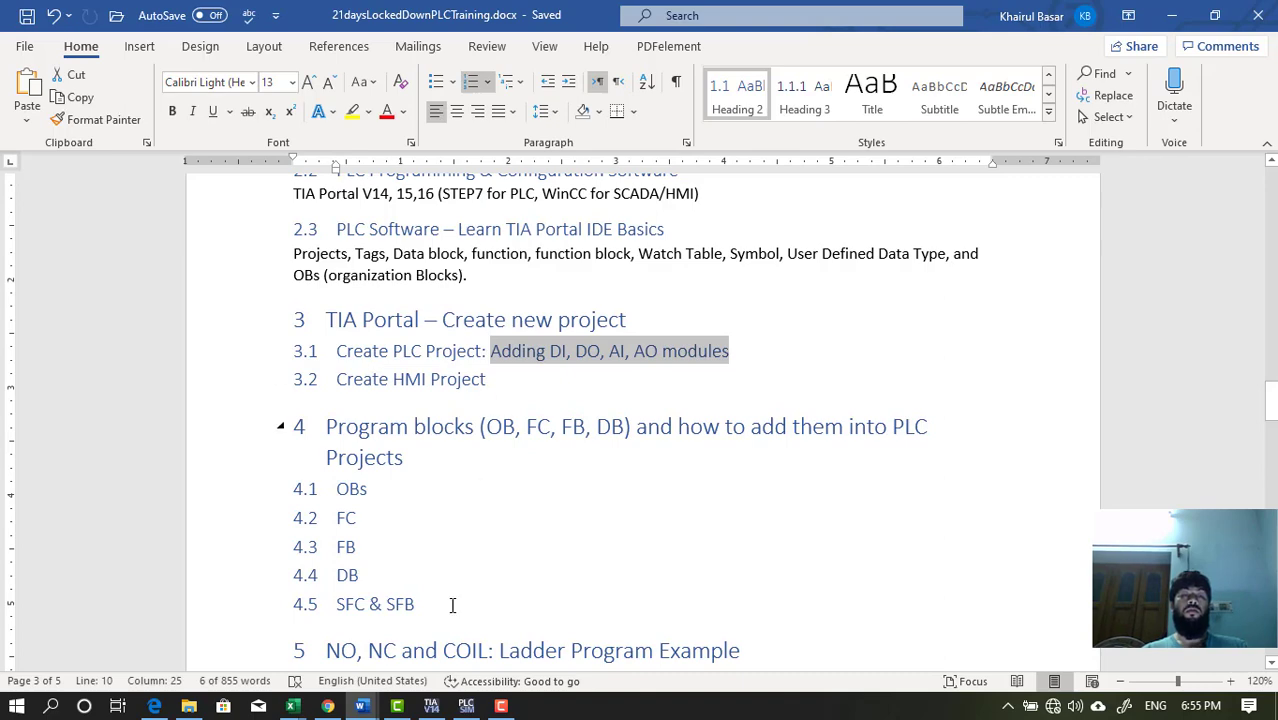
Bring TIA Portal forward and collapse the PLC_3 and HMI_1 branches of the project tree
{"action": "left_click", "coordinate": [431, 706]}
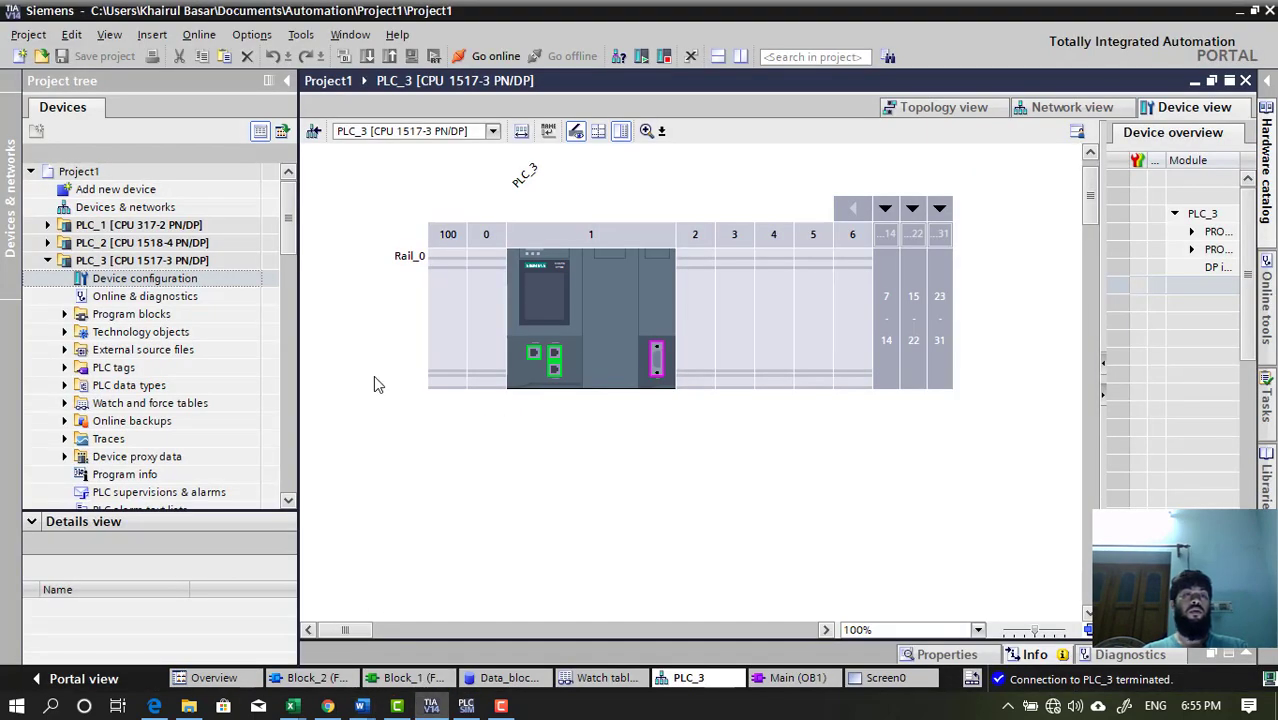
{"action": "left_click", "coordinate": [47, 260]}
{"action": "left_click", "coordinate": [60, 297]}
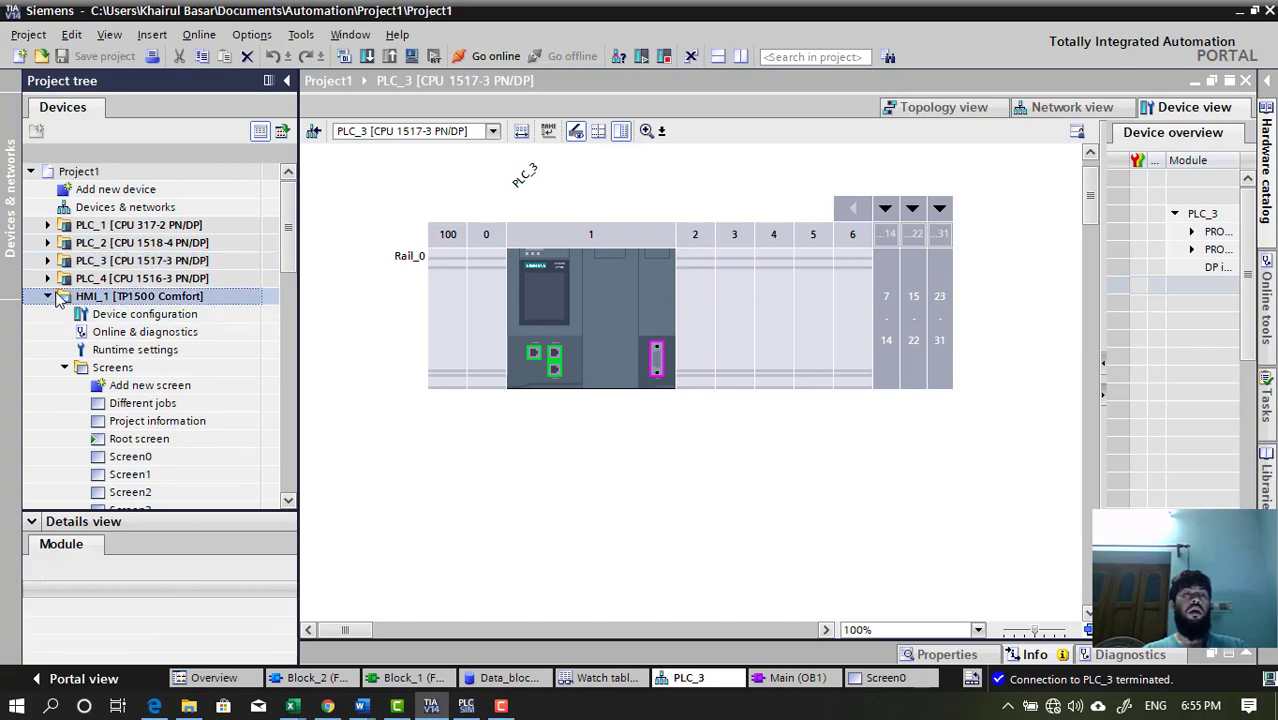
{"action": "left_click", "coordinate": [47, 296]}
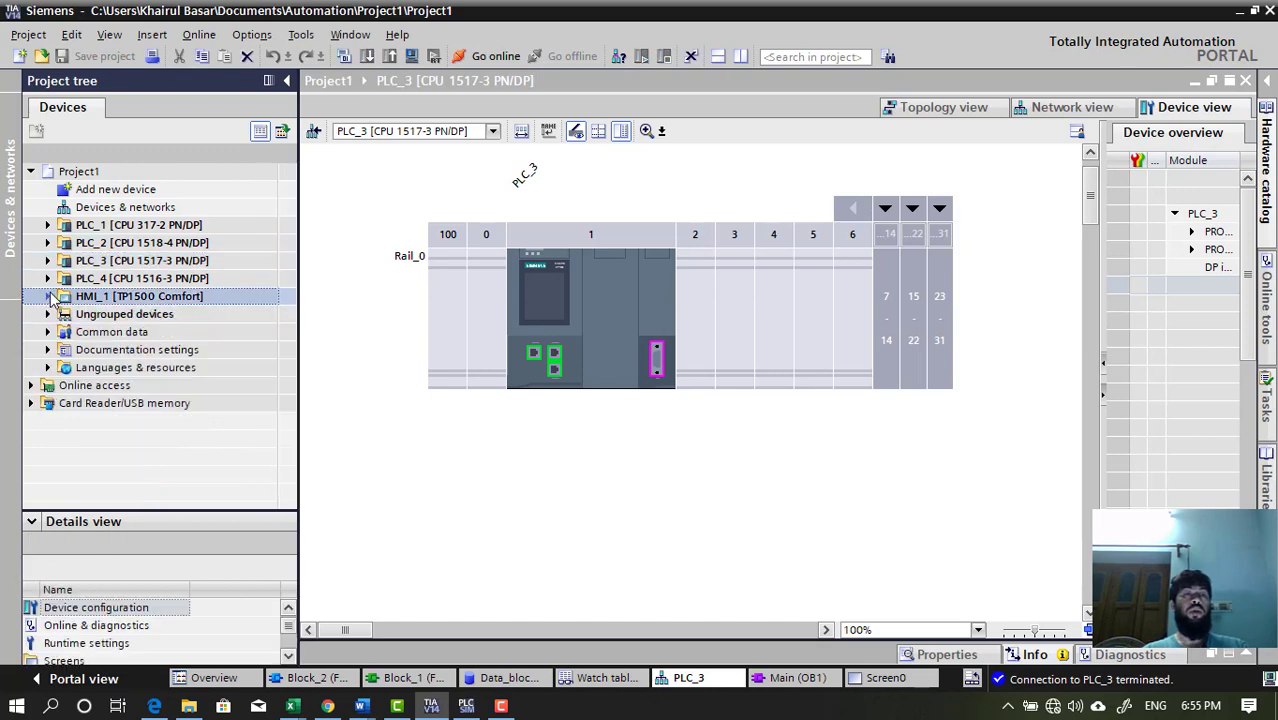
Select PLC_1 and then the Project1 root, checking the Project menu without choosing anything
{"action": "left_click", "coordinate": [100, 228]}
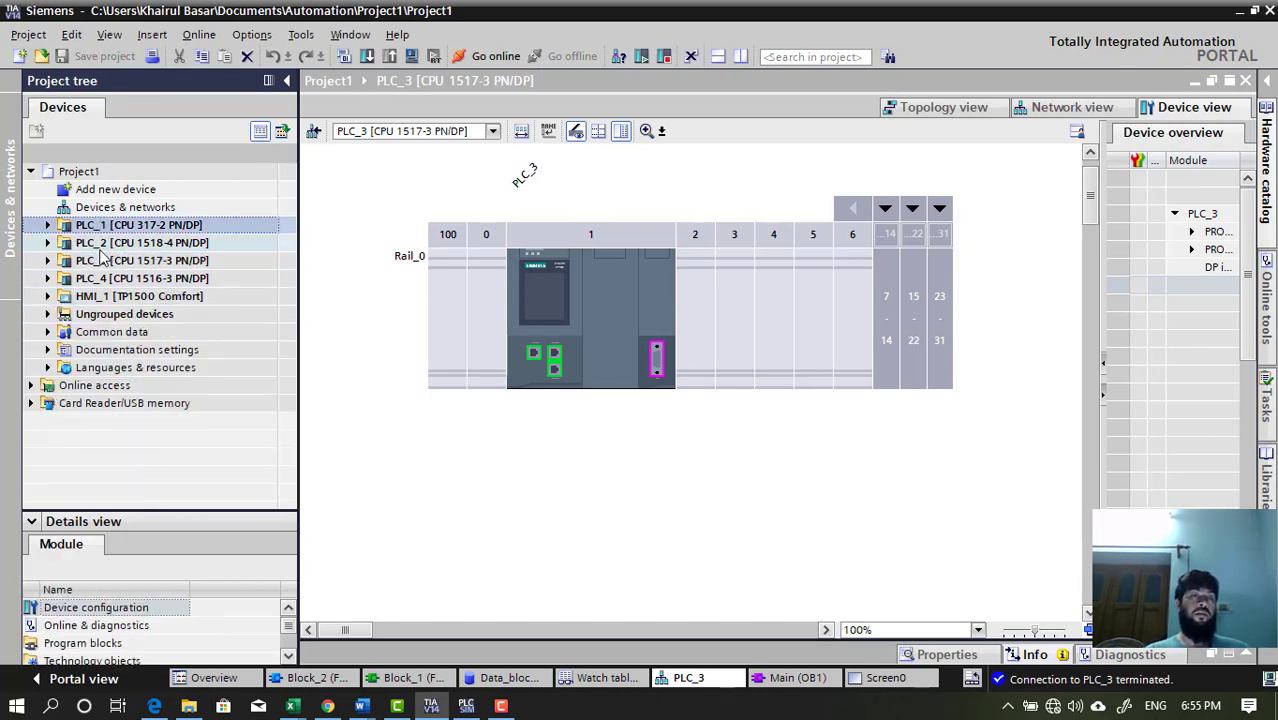
{"action": "left_click", "coordinate": [114, 178]}
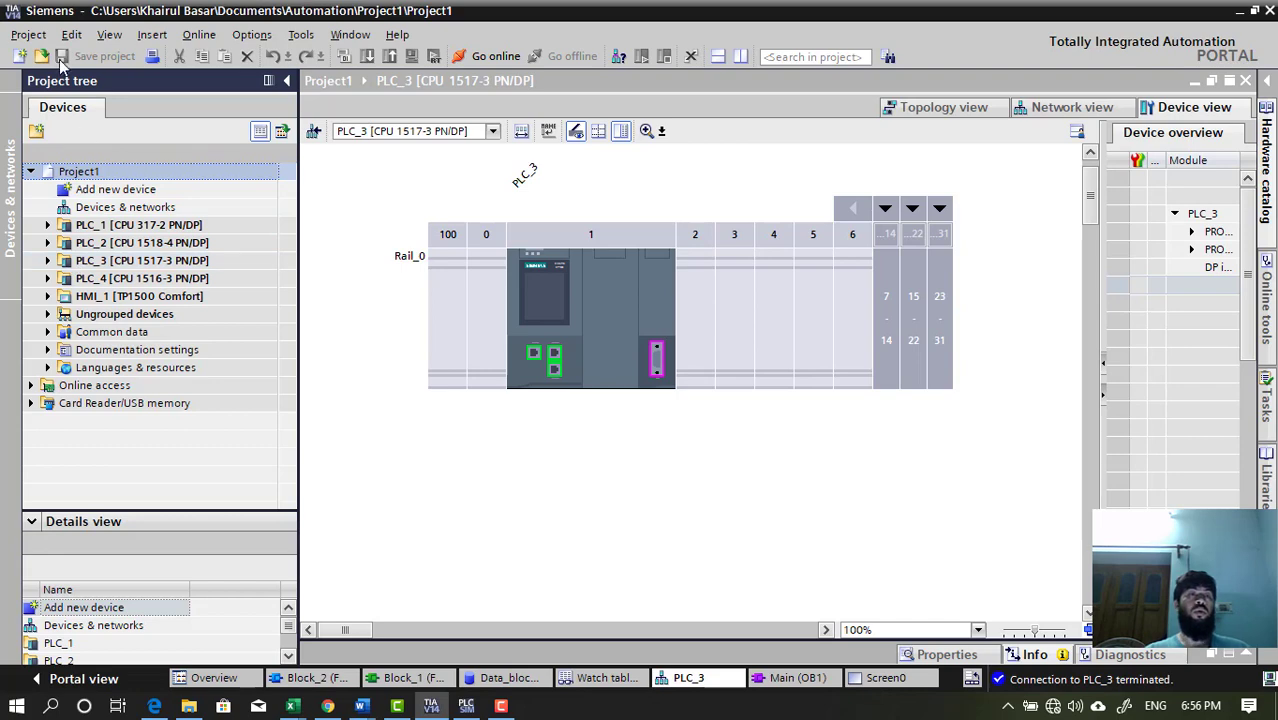
{"action": "left_click", "coordinate": [28, 34]}
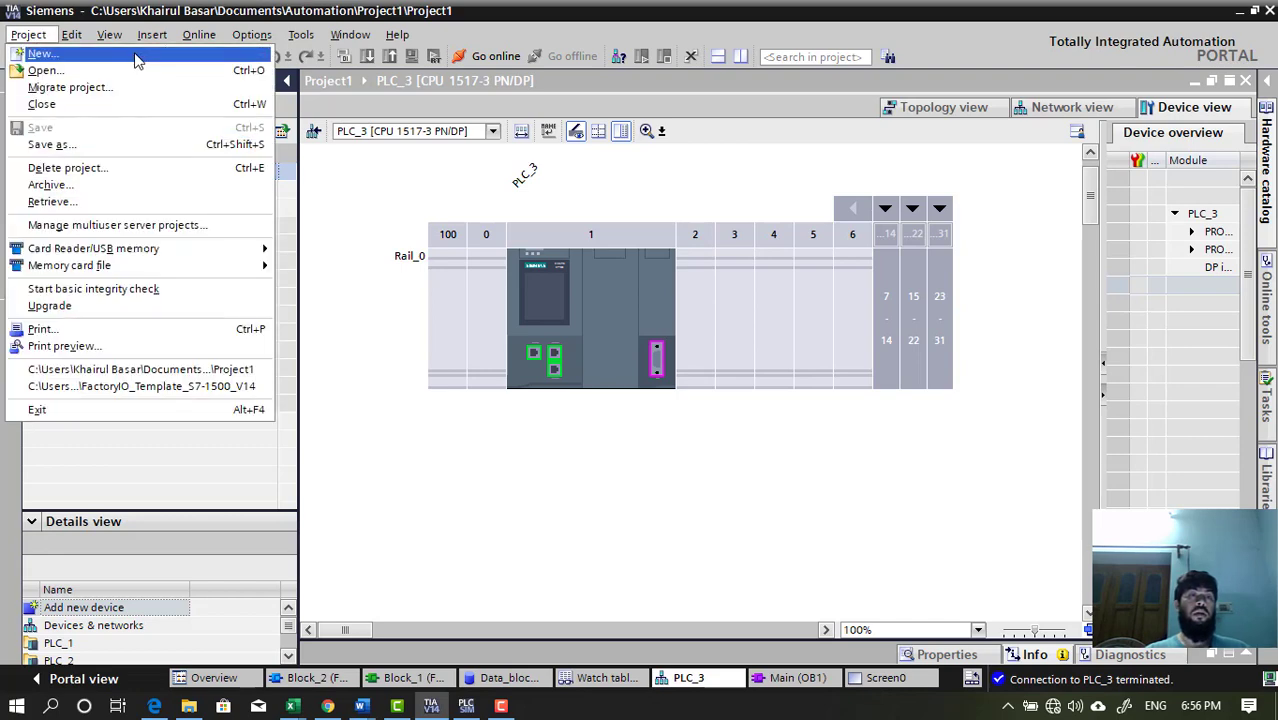
{"action": "key", "text": "Escape"}
{"action": "key", "text": "Escape"}
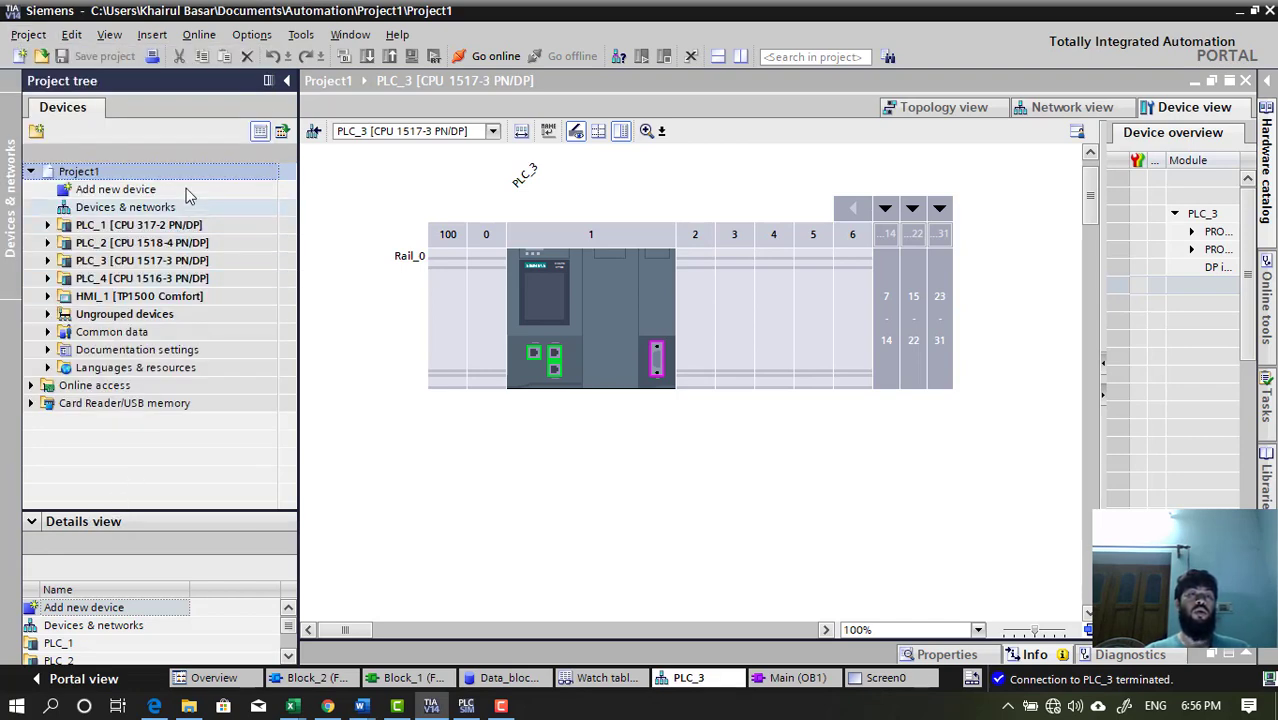
{"action": "double_click", "coordinate": [158, 190]}
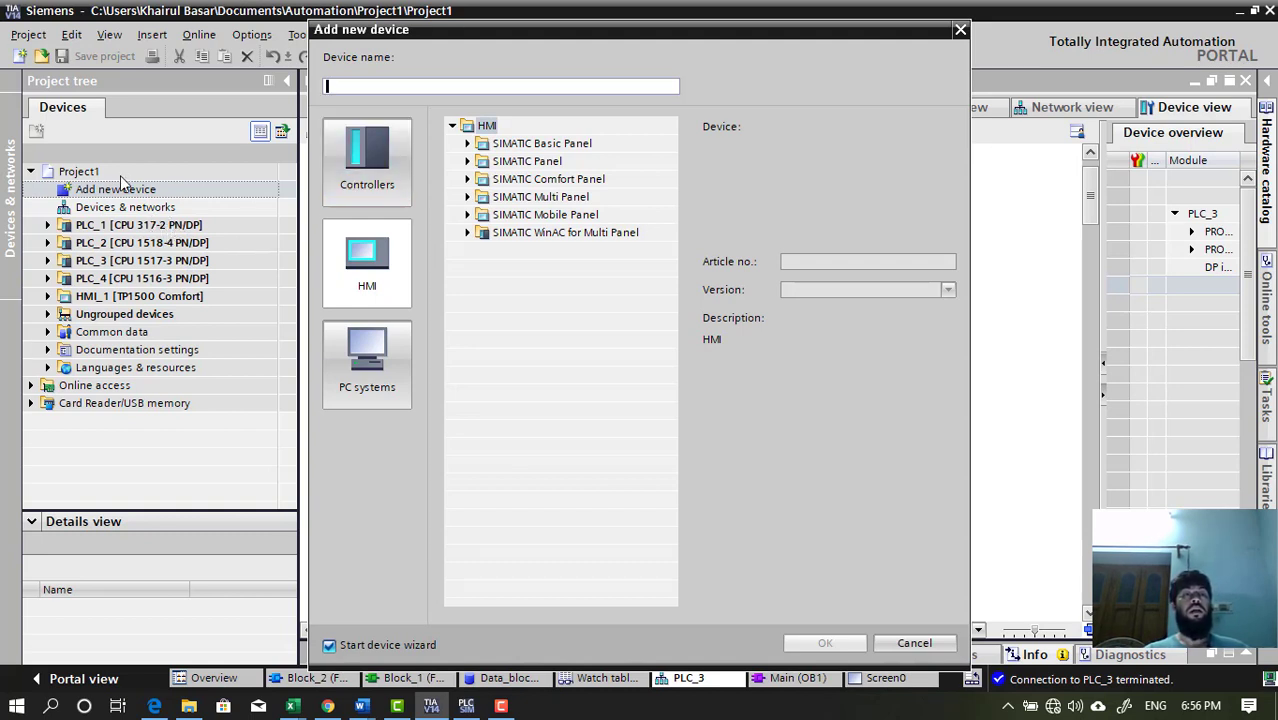
{"action": "left_click", "coordinate": [372, 187]}
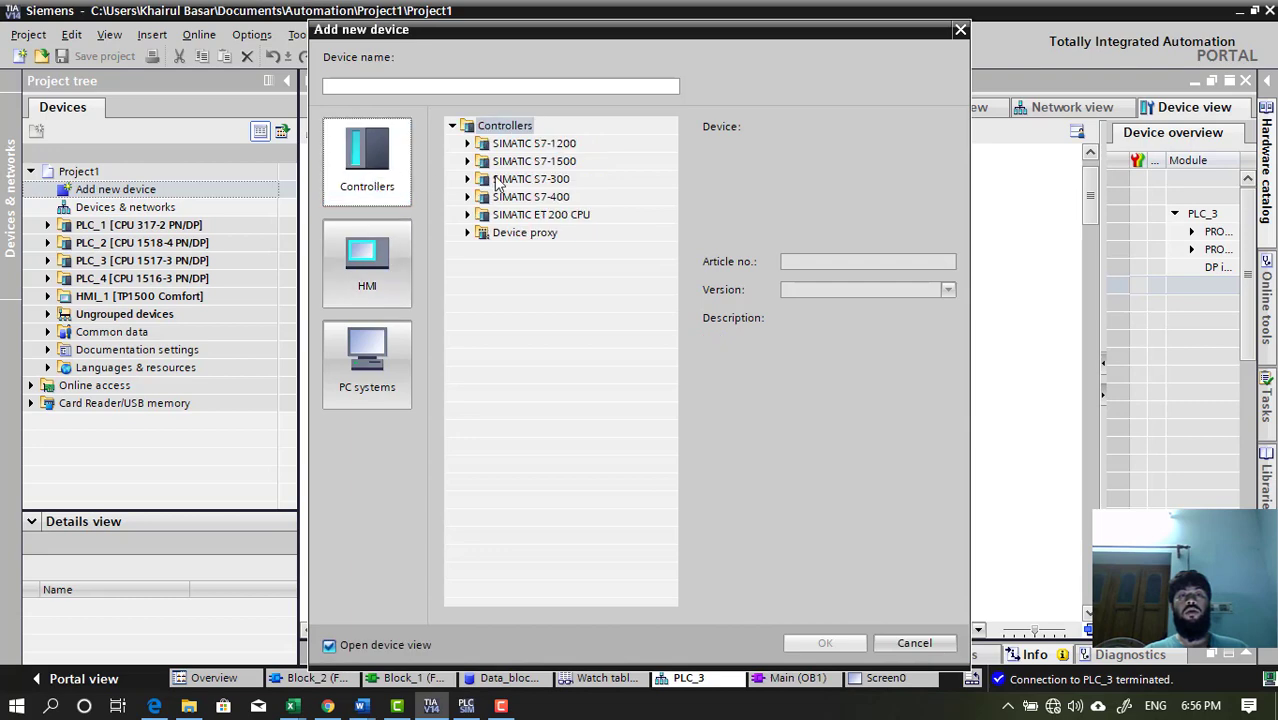
{"action": "left_click", "coordinate": [468, 161]}
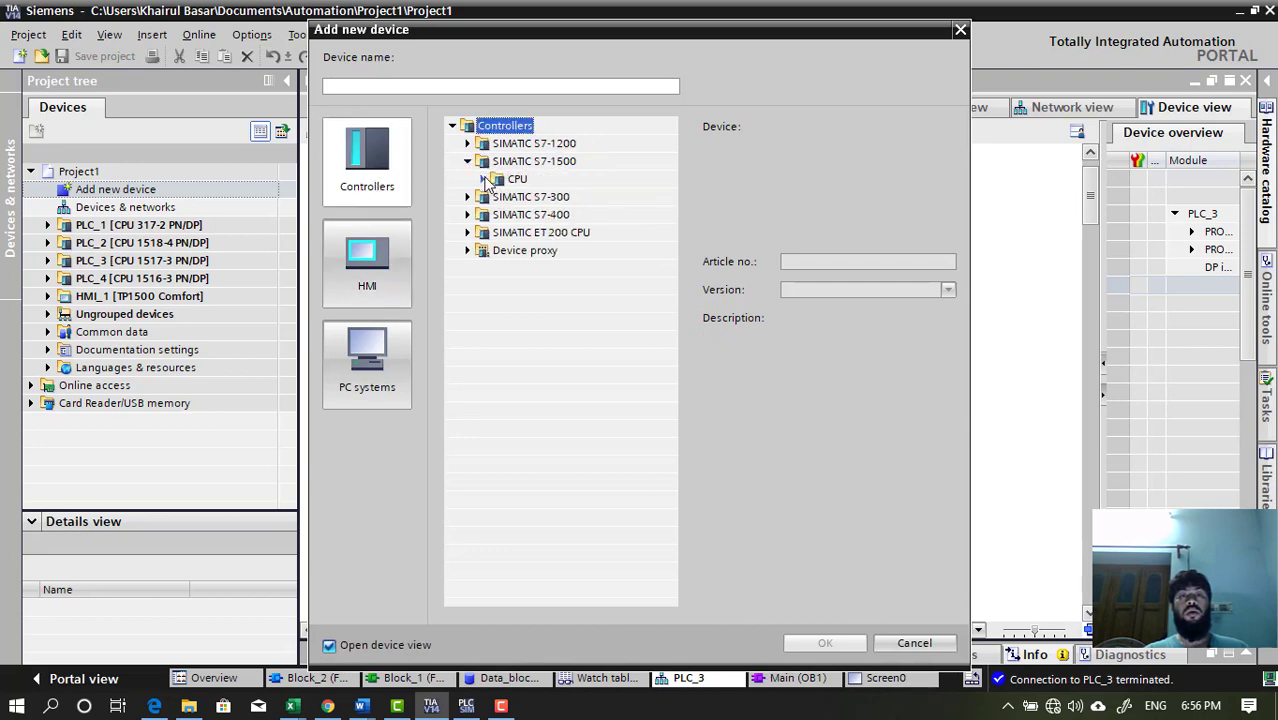
{"action": "left_click", "coordinate": [484, 180]}
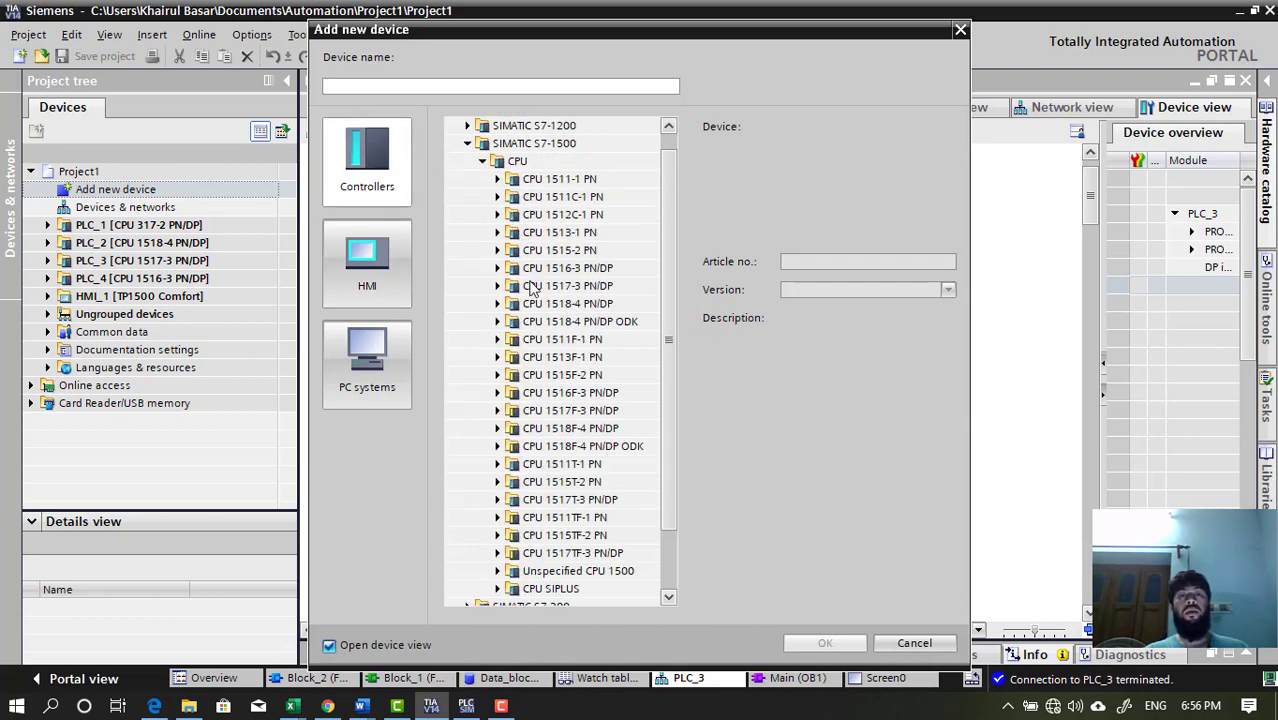
{"action": "left_click", "coordinate": [497, 250]}
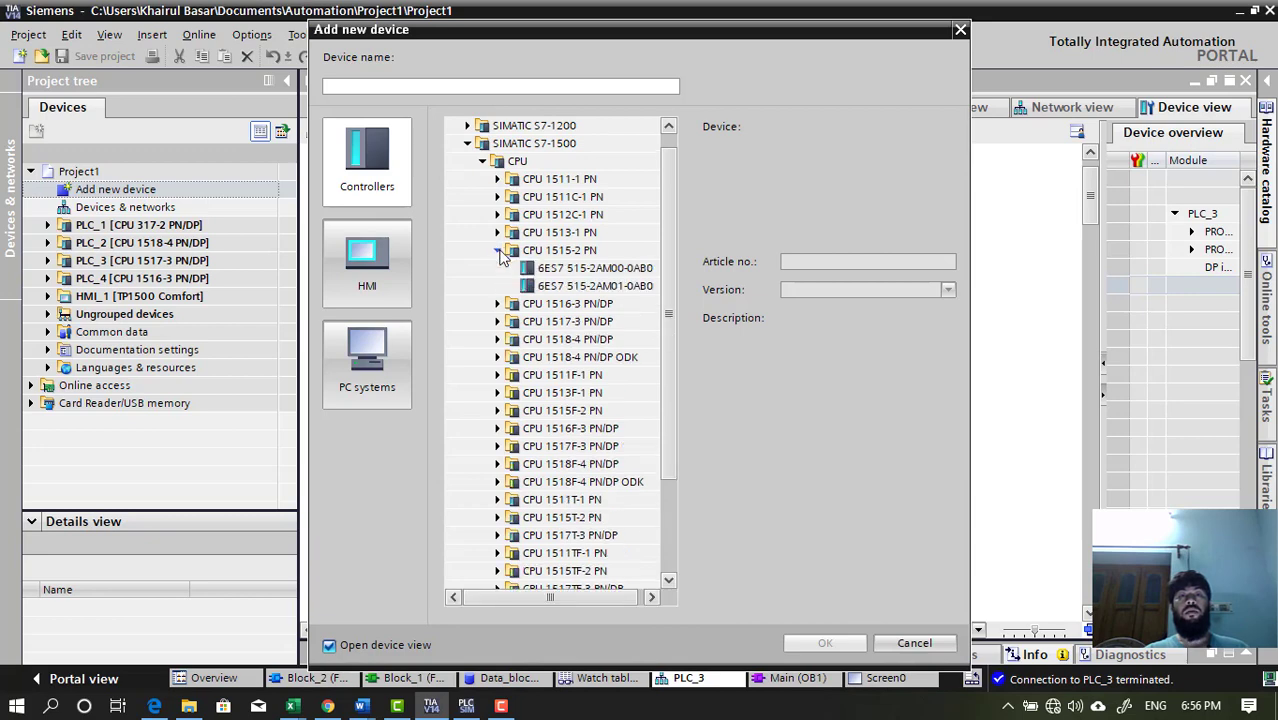
{"action": "left_click", "coordinate": [592, 268]}
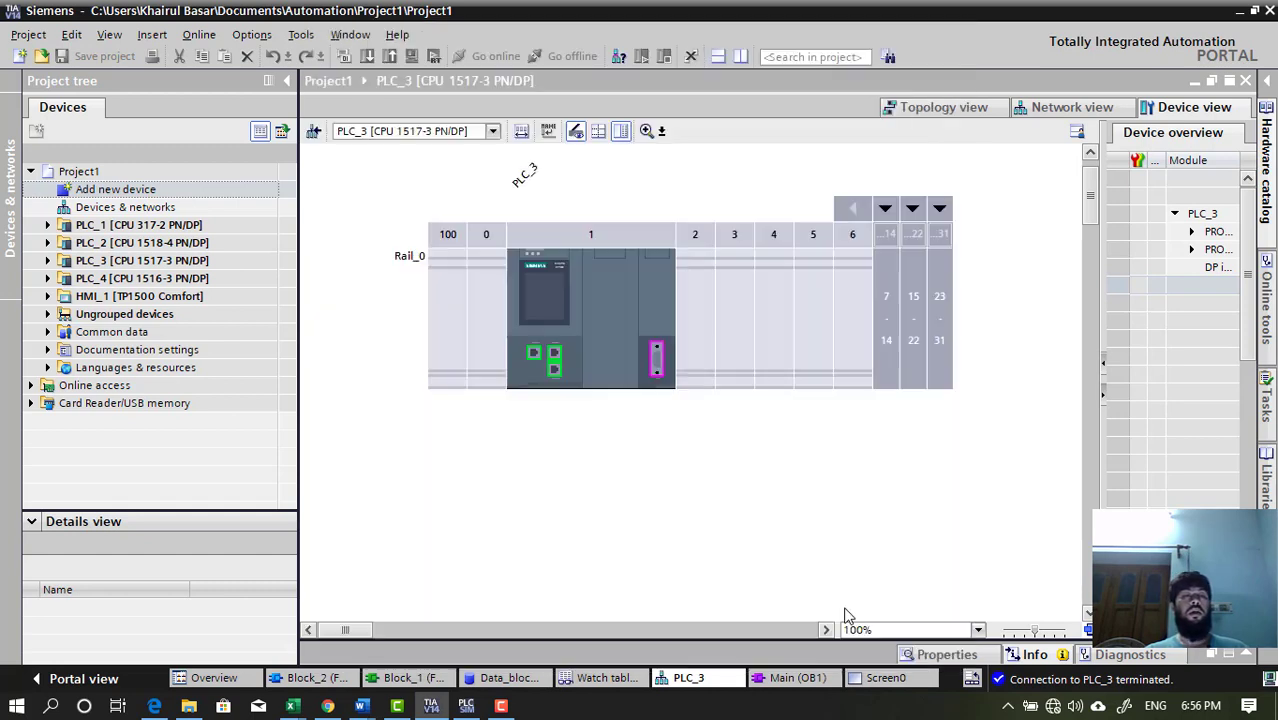
{"action": "left_click", "coordinate": [880, 643]}
{"action": "left_click", "coordinate": [174, 262]}
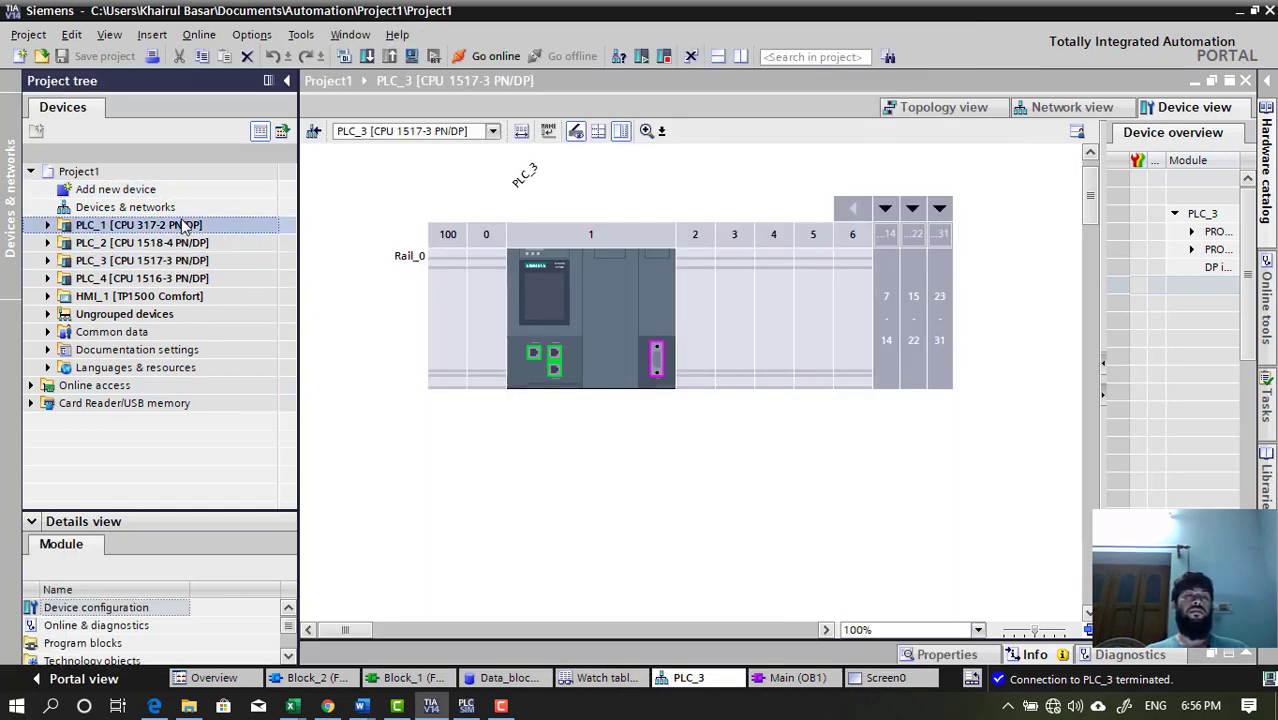
Expand PLC_3 and inspect its rail rack and the CPU 1517-3 PN/DP in slot 1
{"action": "double_click", "coordinate": [88, 262]}
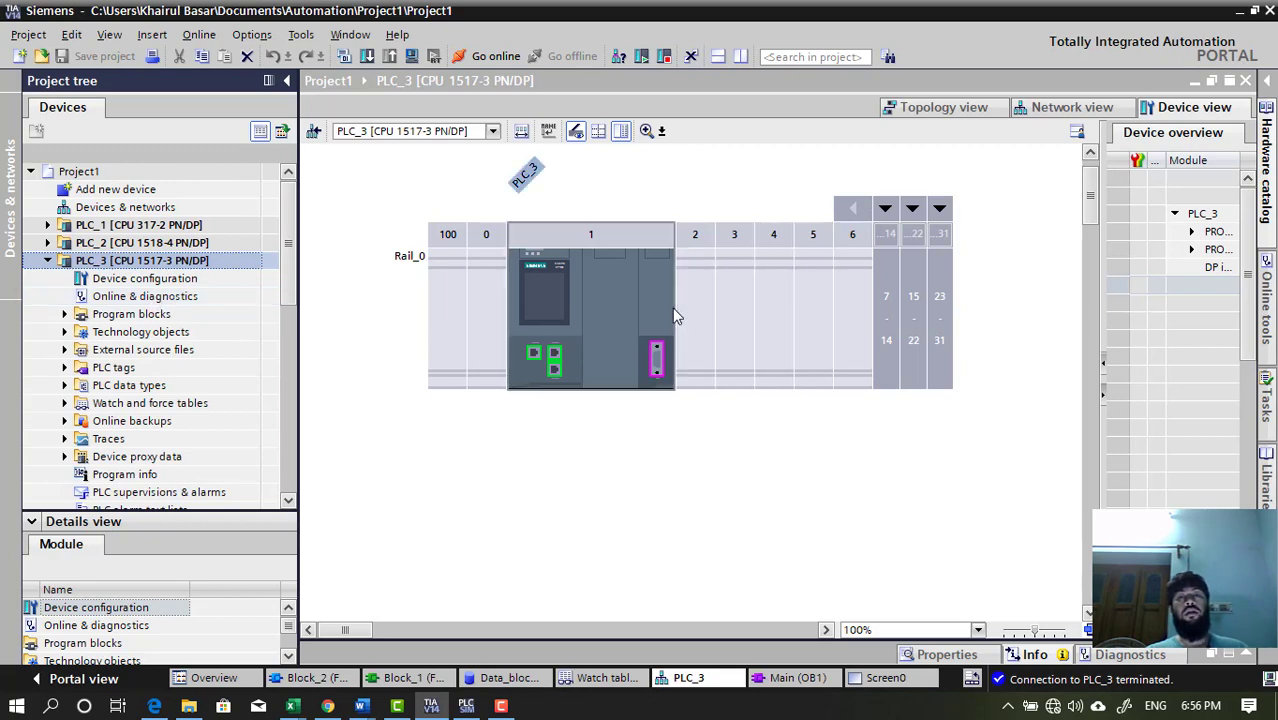
{"action": "left_click", "coordinate": [705, 301]}
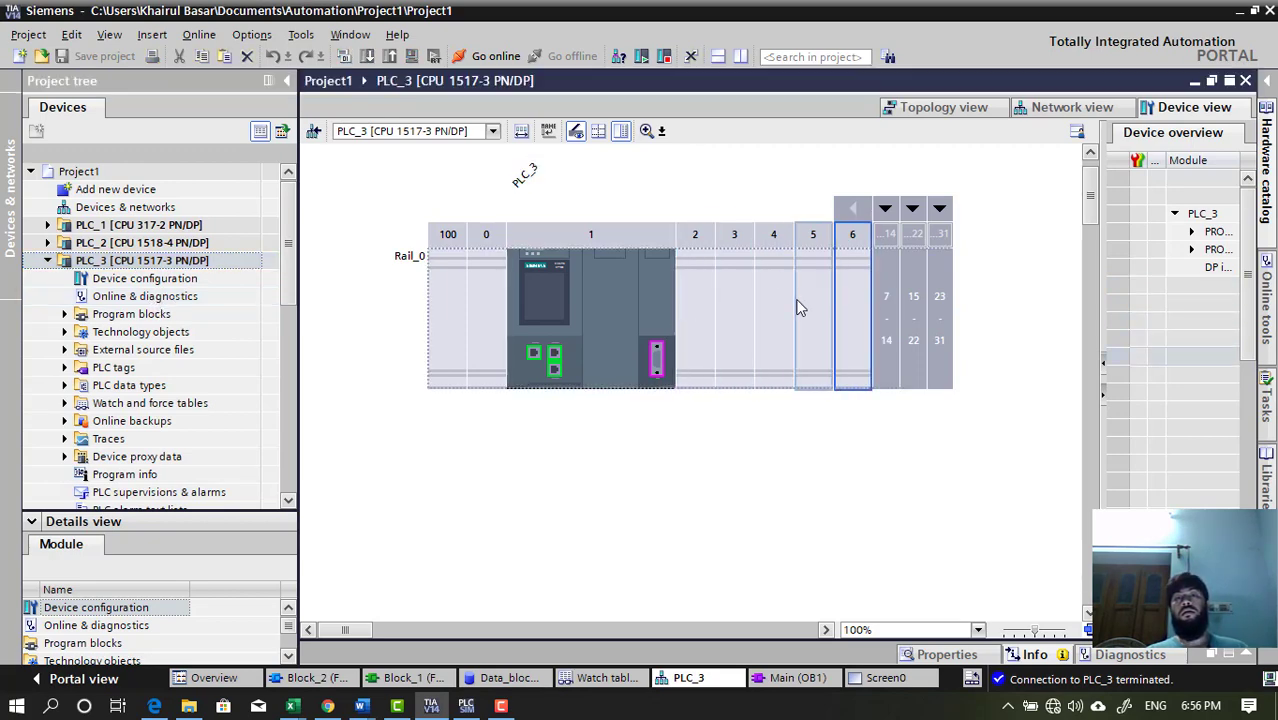
{"action": "left_click", "coordinate": [560, 309]}
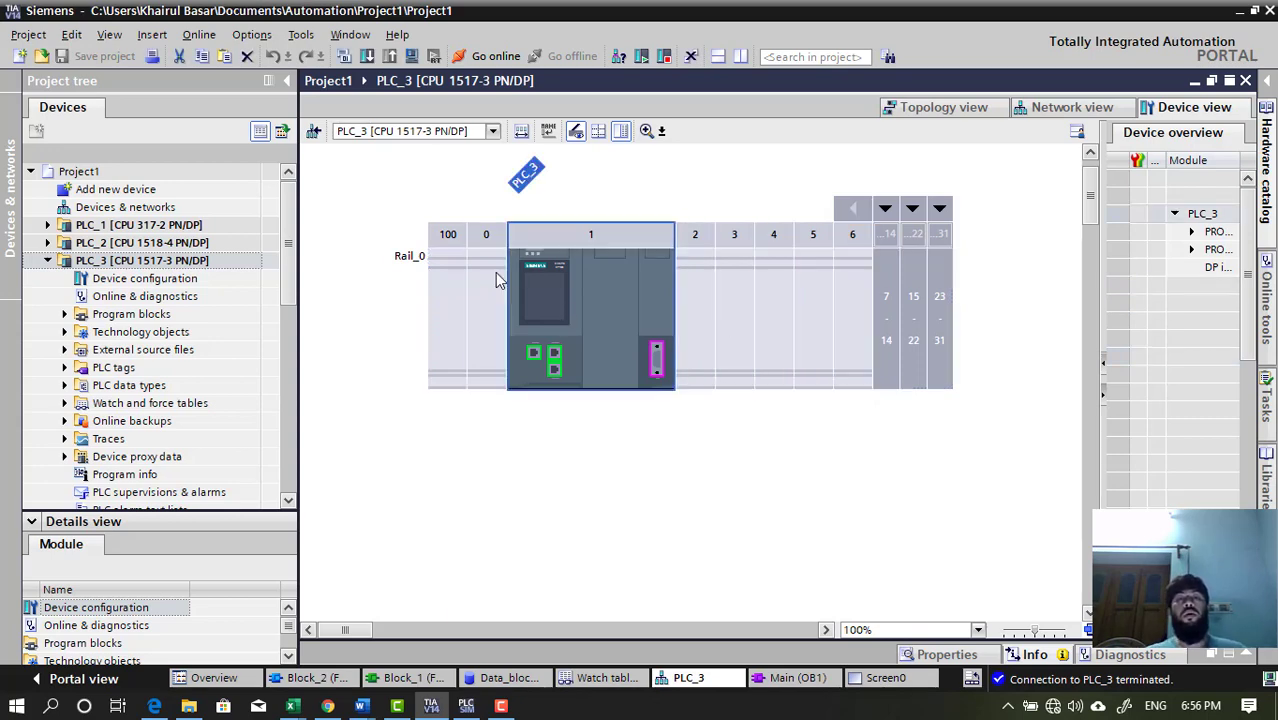
{"action": "left_click", "coordinate": [709, 315]}
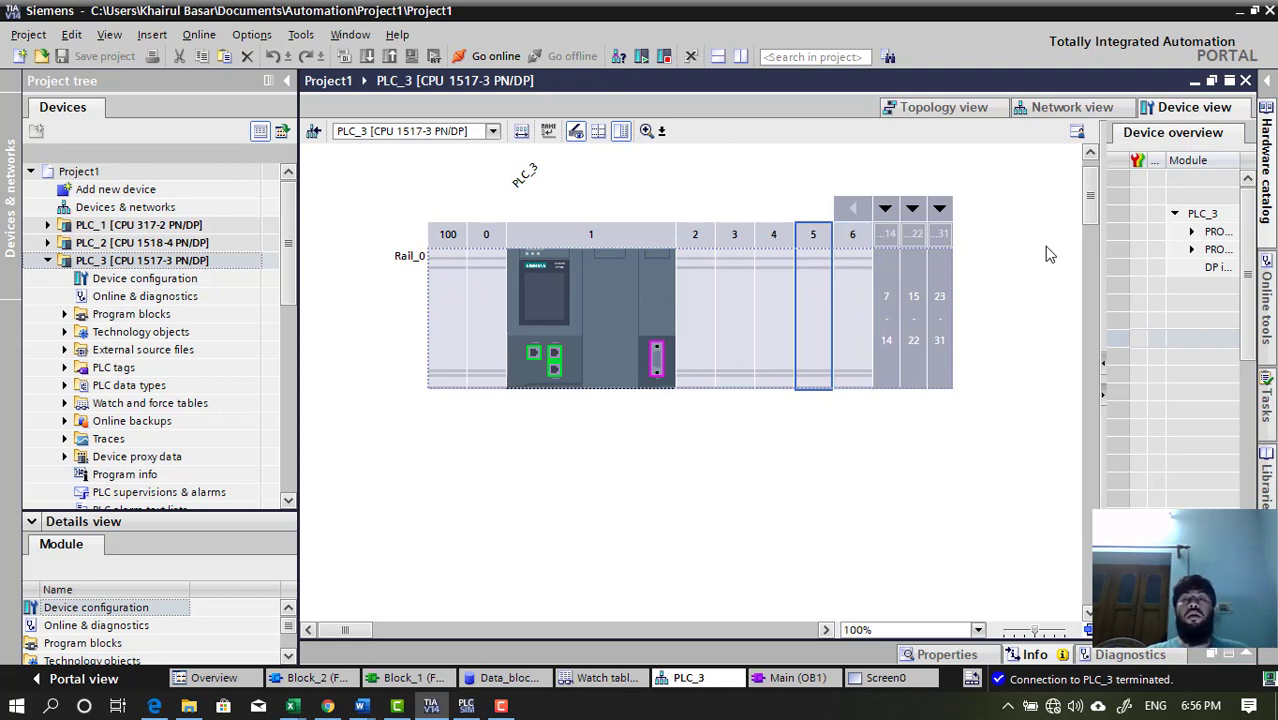
Open PLC_3's Device configuration from the project tree, then reselect PLC_3
{"action": "left_click", "coordinate": [108, 262]}
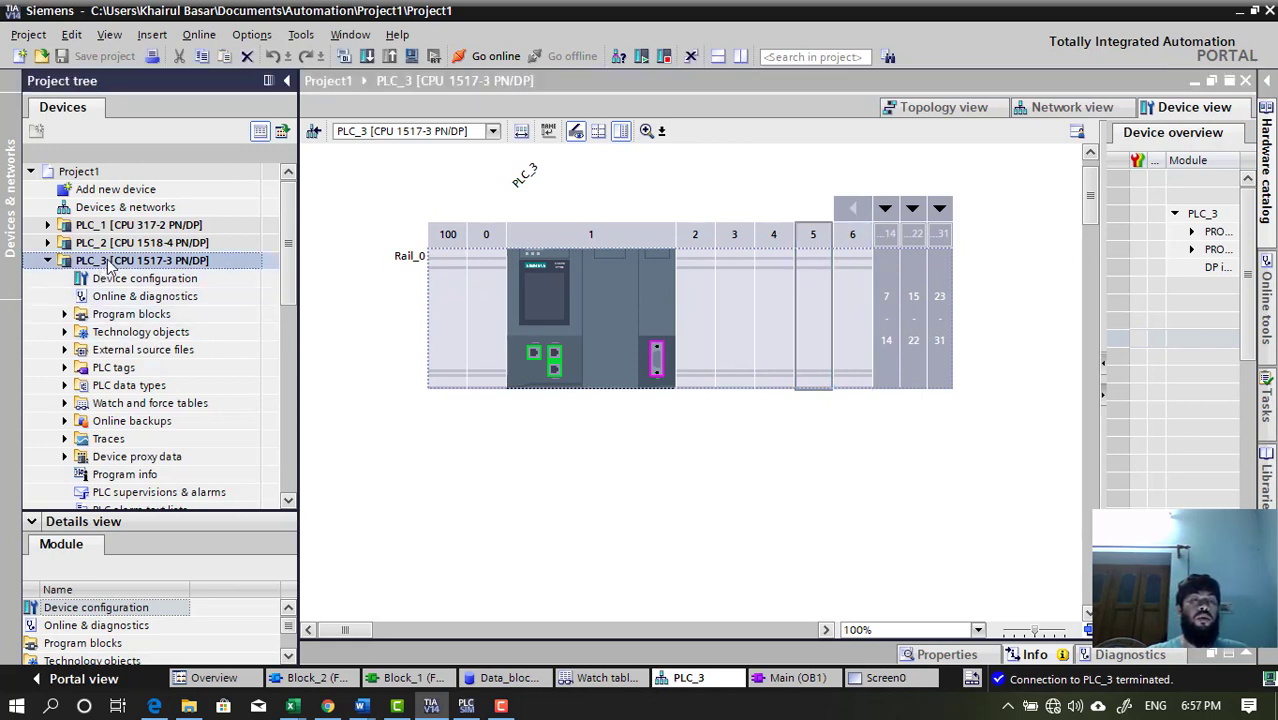
{"action": "left_click", "coordinate": [130, 280]}
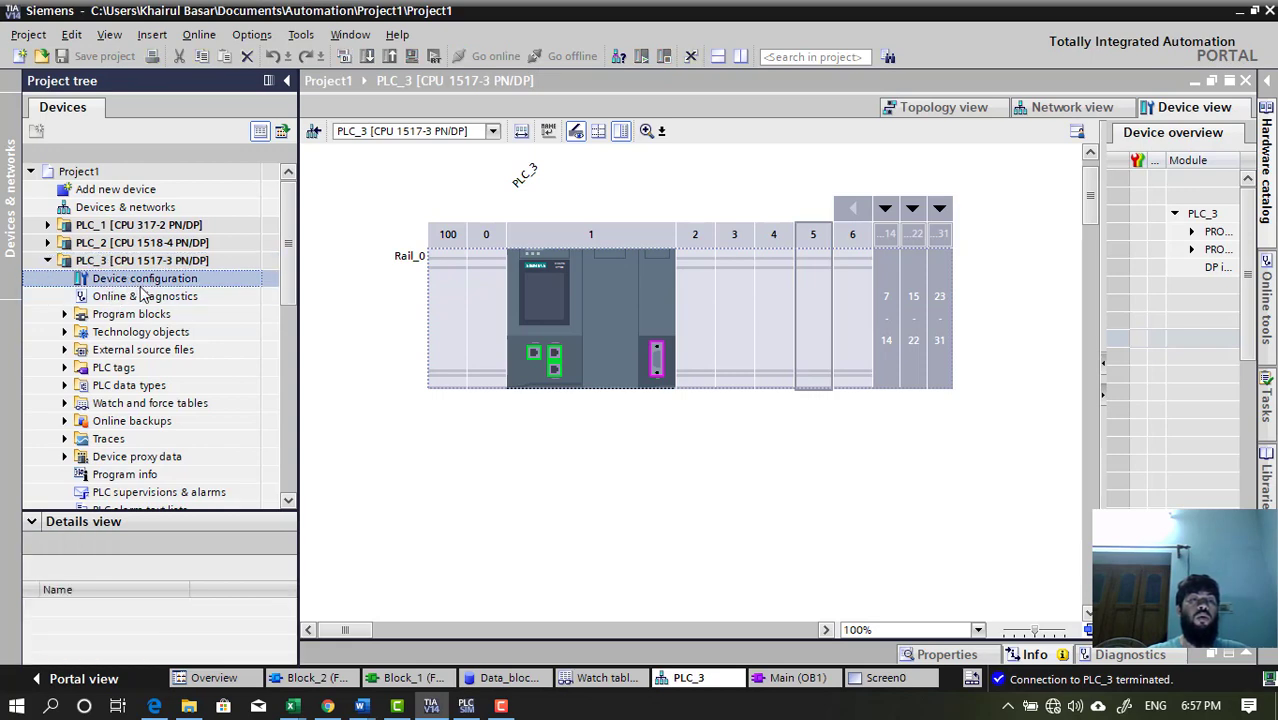
{"action": "double_click", "coordinate": [145, 280]}
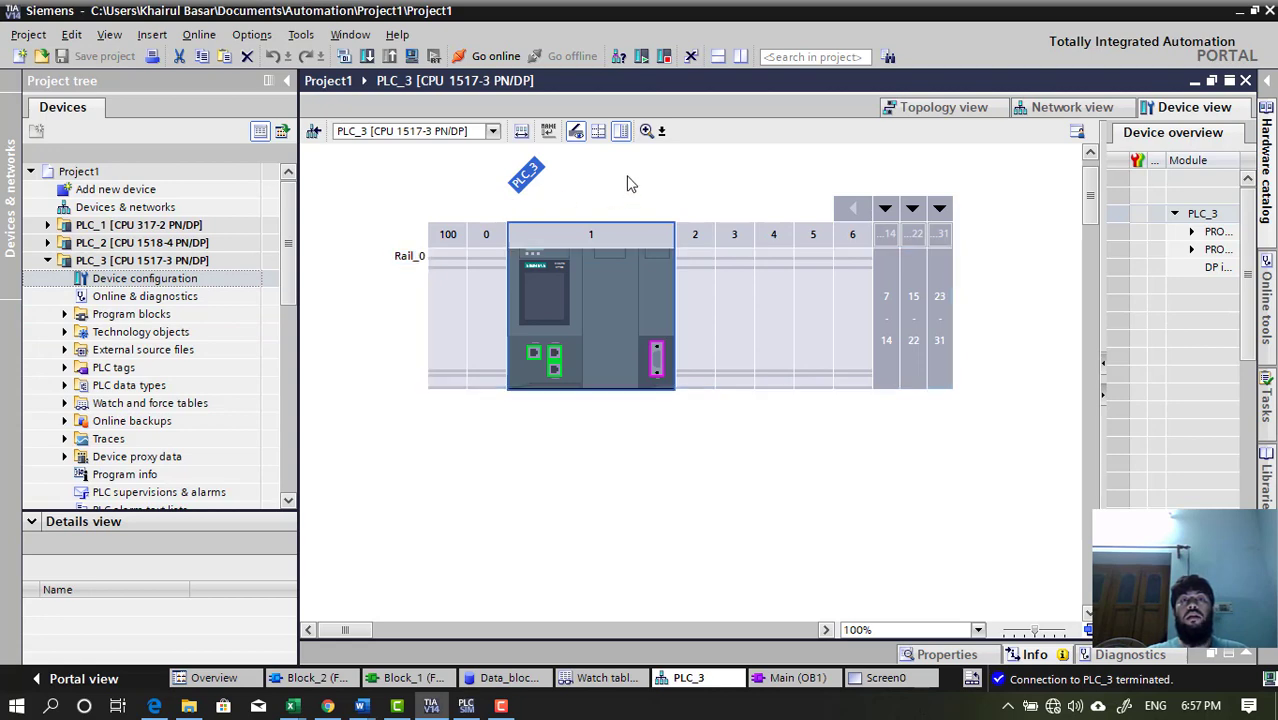
{"action": "left_click", "coordinate": [88, 174]}
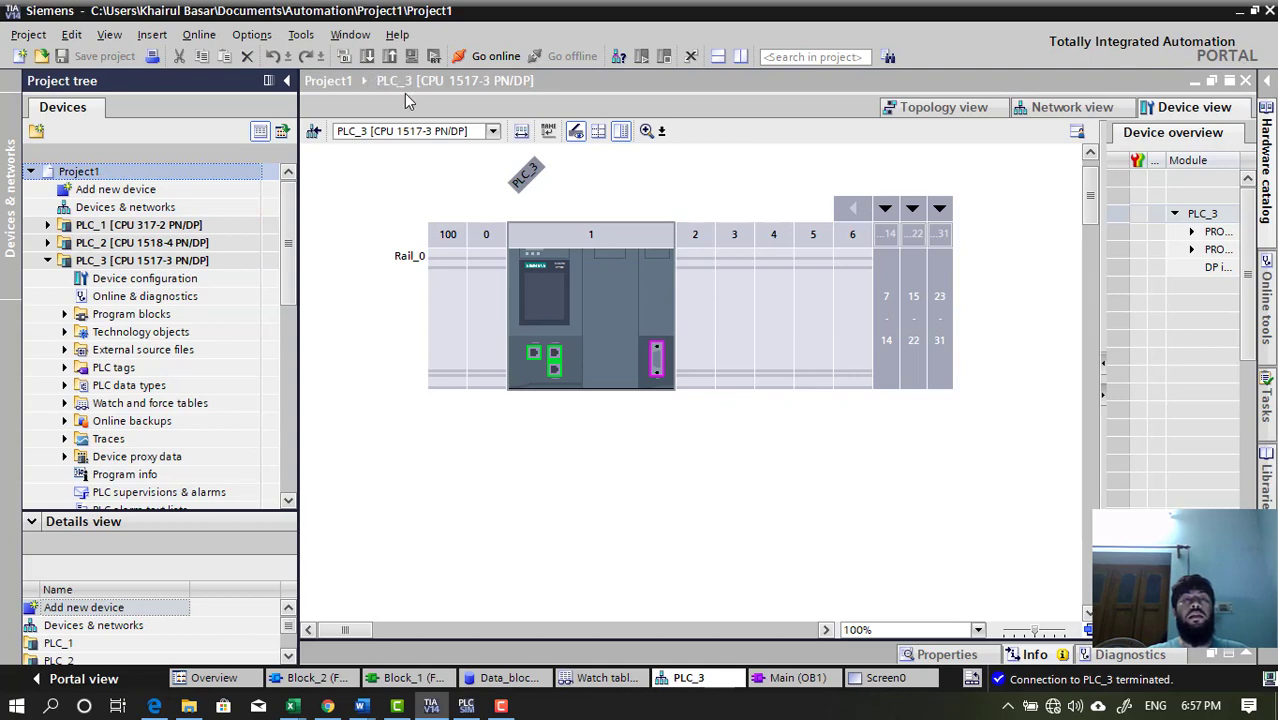
{"action": "left_click", "coordinate": [118, 262]}
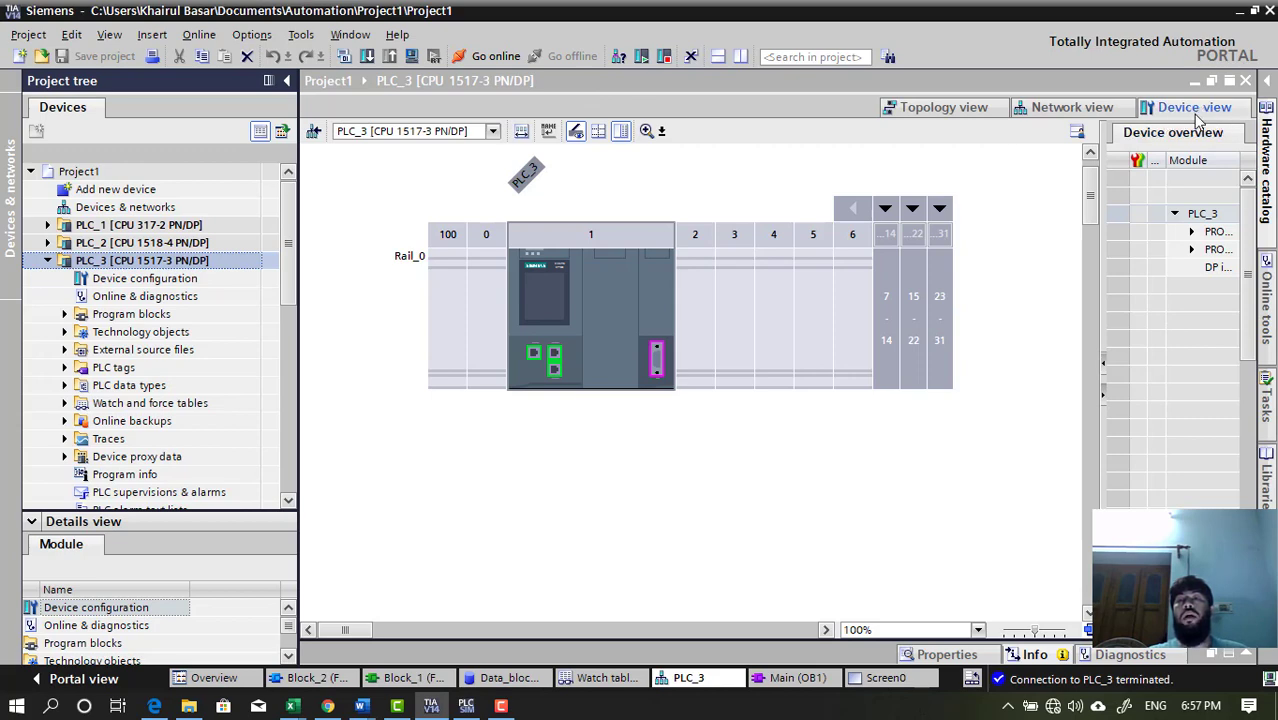
{"action": "left_click_drag", "start_coordinate": [1097, 265], "coordinate": [976, 290]}
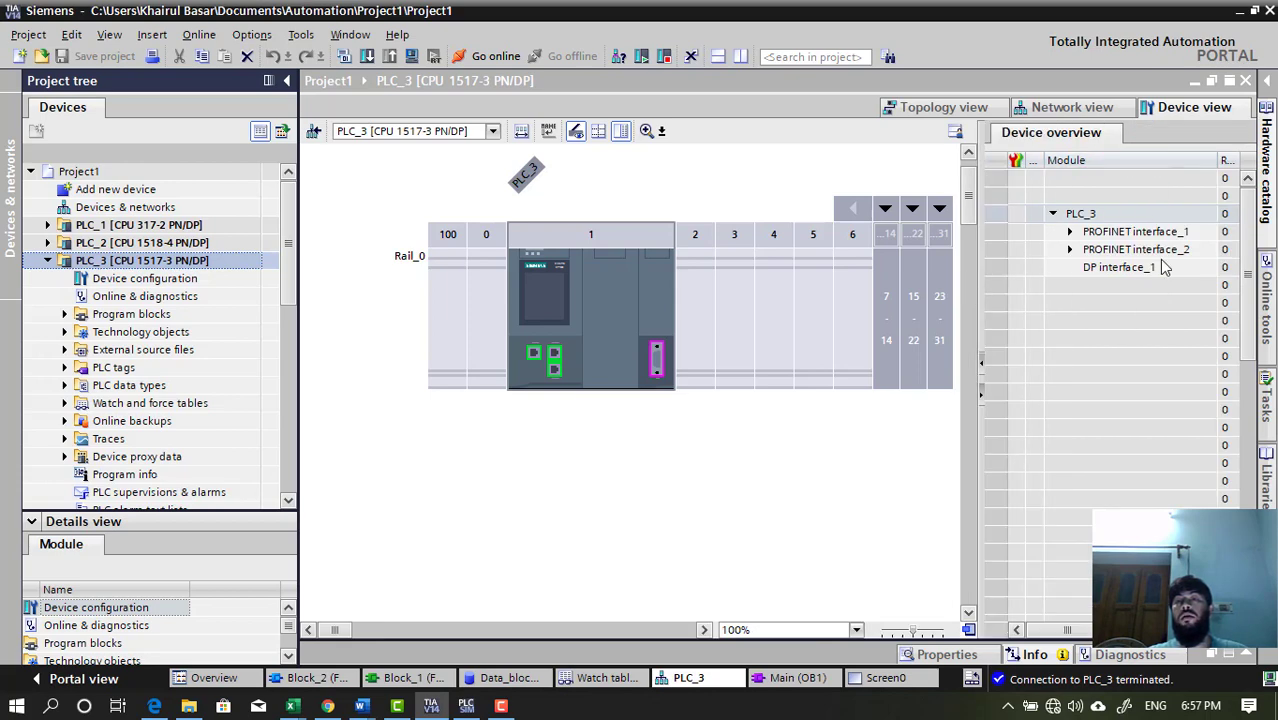
{"action": "left_click_drag", "start_coordinate": [1213, 160], "coordinate": [1180, 162]}
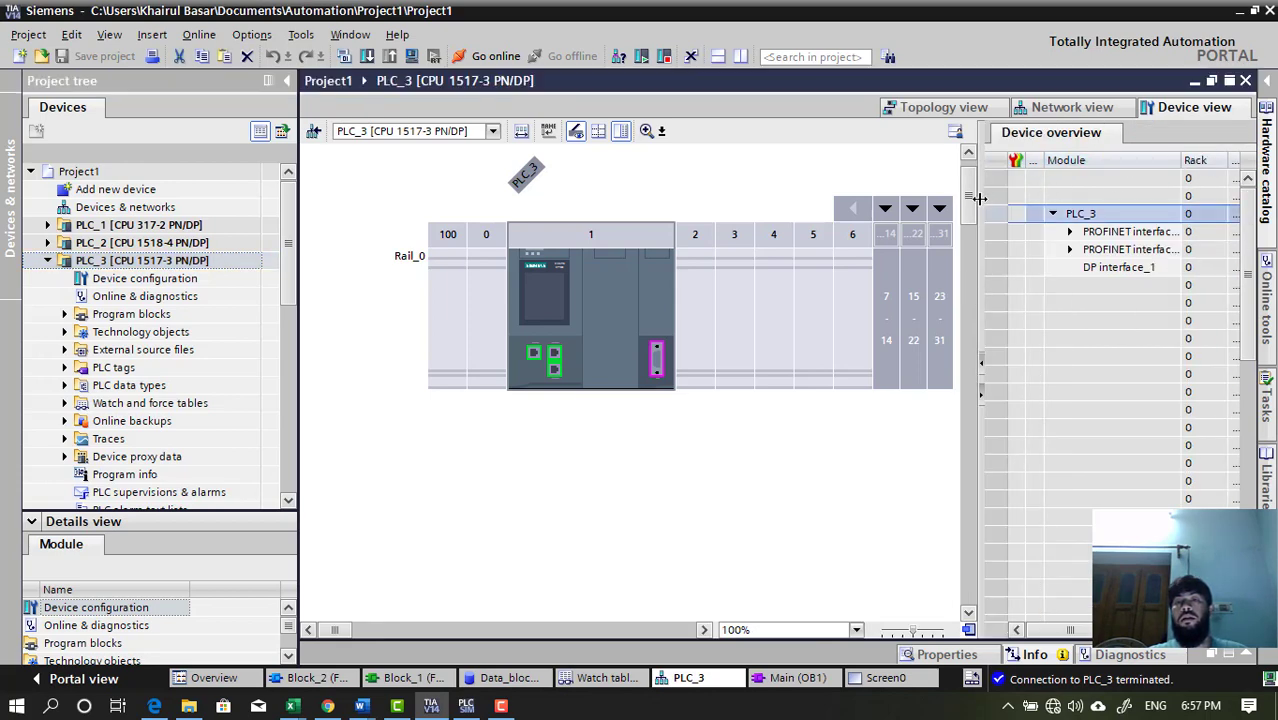
{"action": "left_click_drag", "start_coordinate": [979, 198], "coordinate": [865, 226]}
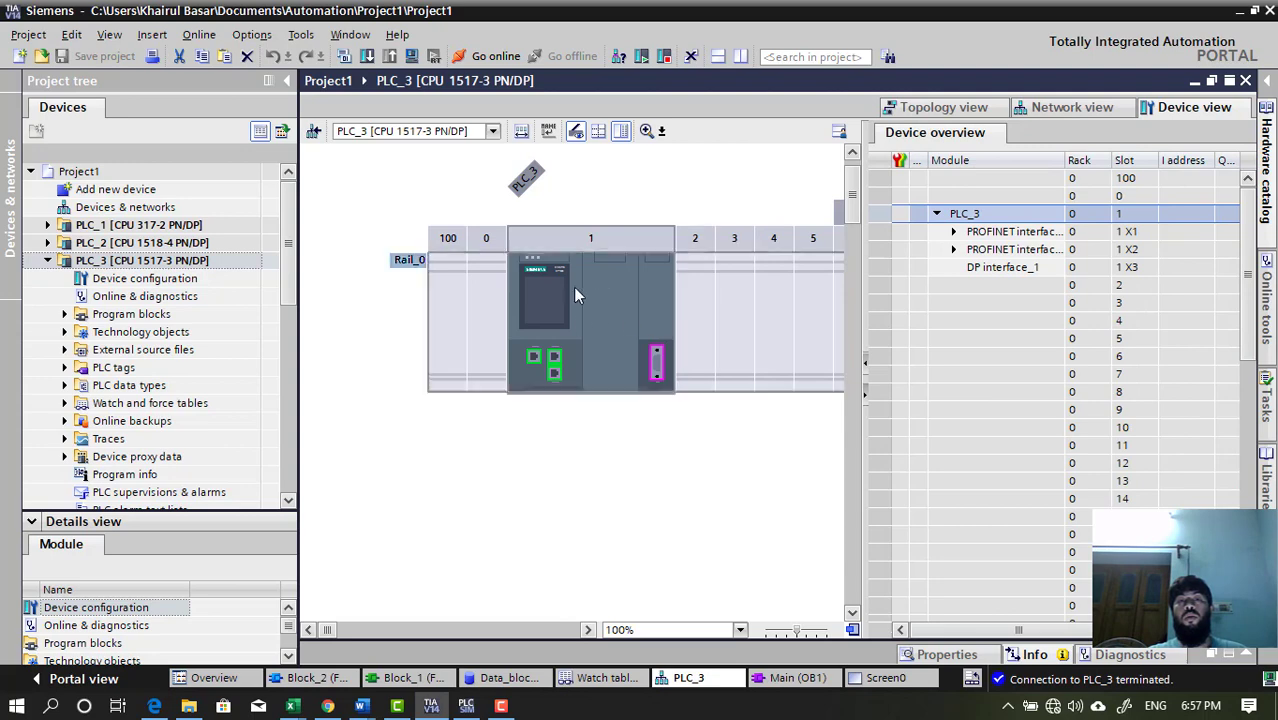
{"action": "left_click", "coordinate": [1136, 234]}
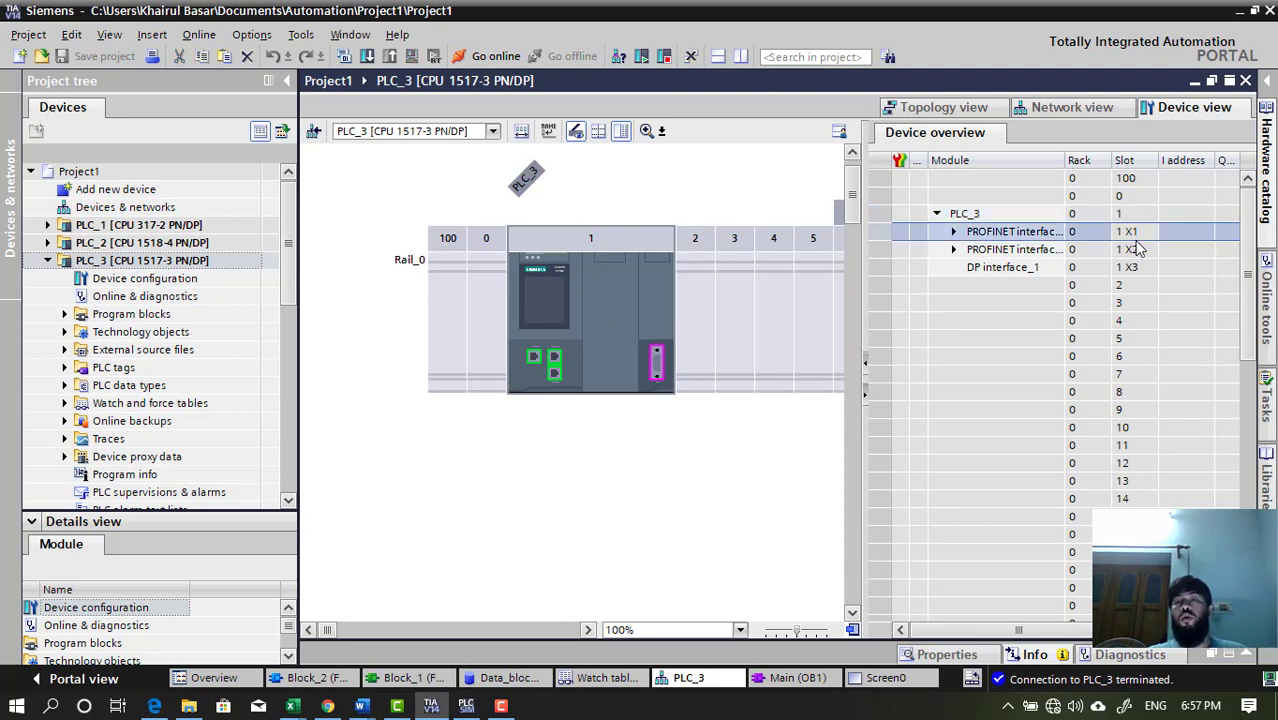
{"action": "left_click", "coordinate": [1127, 251]}
{"action": "left_click", "coordinate": [982, 220]}
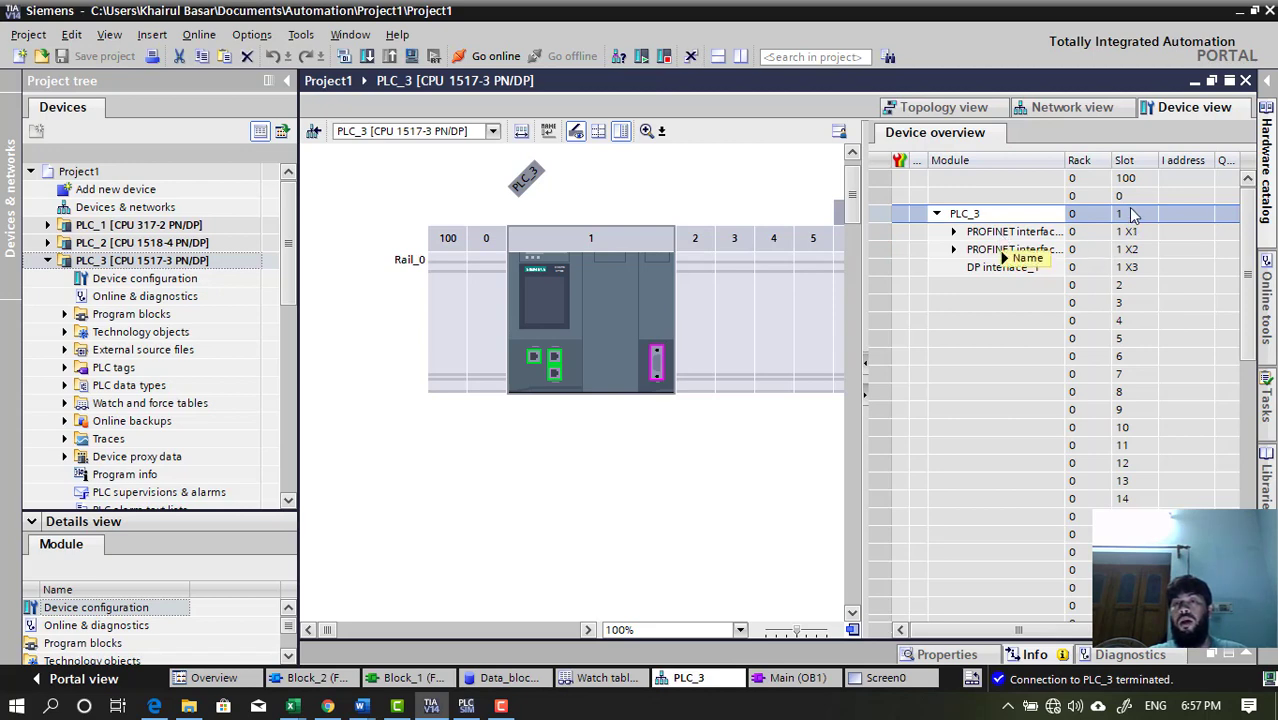
{"action": "left_click", "coordinate": [1117, 290]}
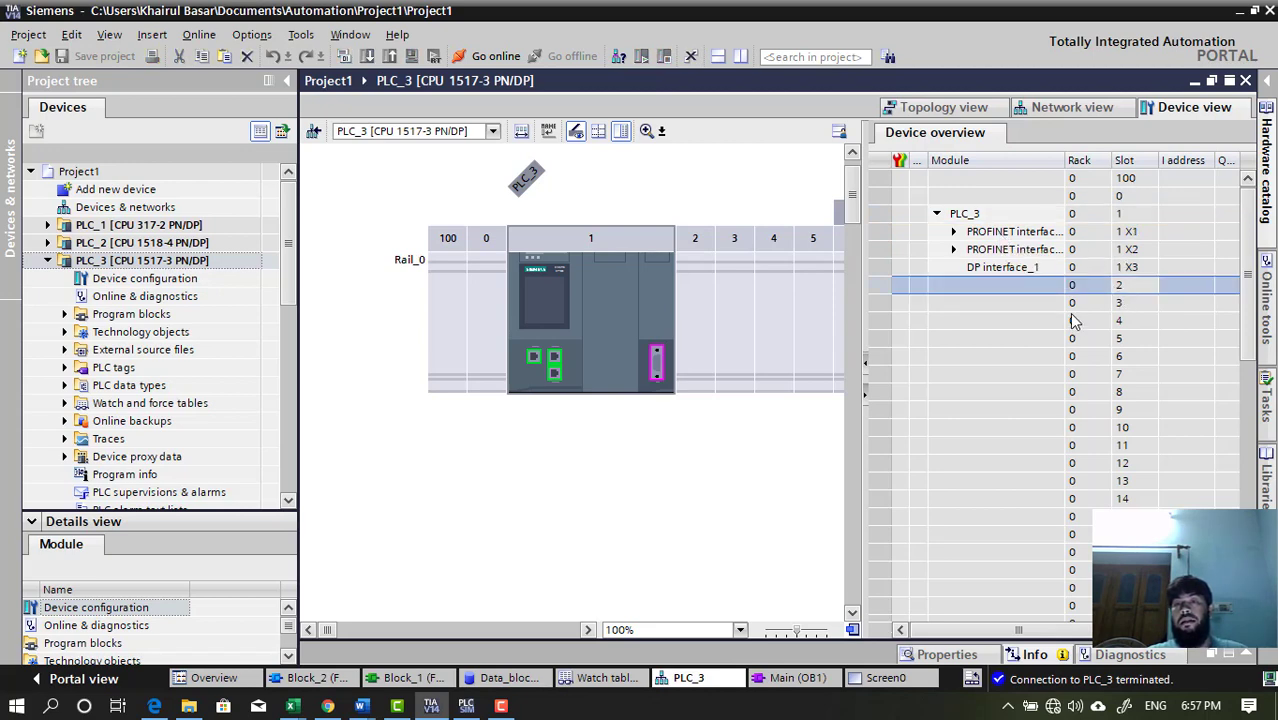
{"action": "left_click", "coordinate": [1071, 320]}
{"action": "left_click", "coordinate": [1070, 288]}
{"action": "left_click", "coordinate": [1068, 305]}
{"action": "left_click", "coordinate": [1068, 322]}
{"action": "left_click", "coordinate": [1066, 340]}
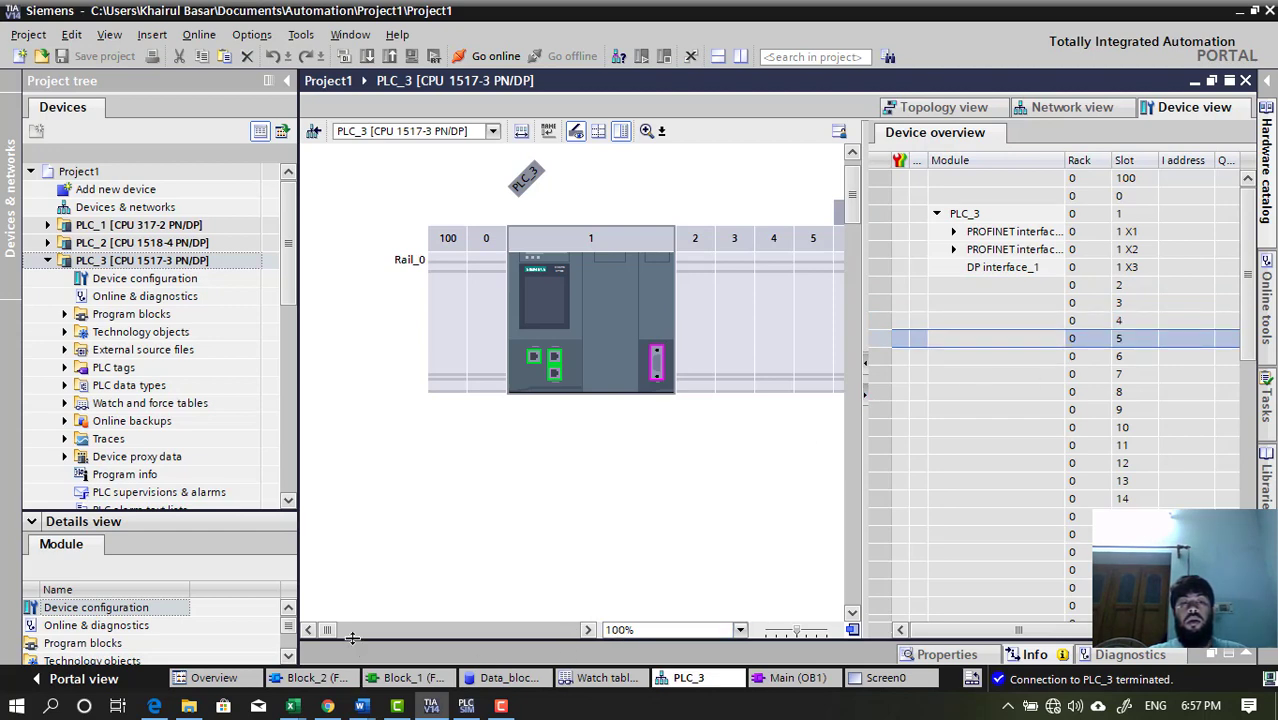
Expand rack slot groups 23–31, 15–22 and 7–14, then fold 7–14 and 15–22 back
{"action": "left_click_drag", "start_coordinate": [330, 634], "coordinate": [340, 636]}
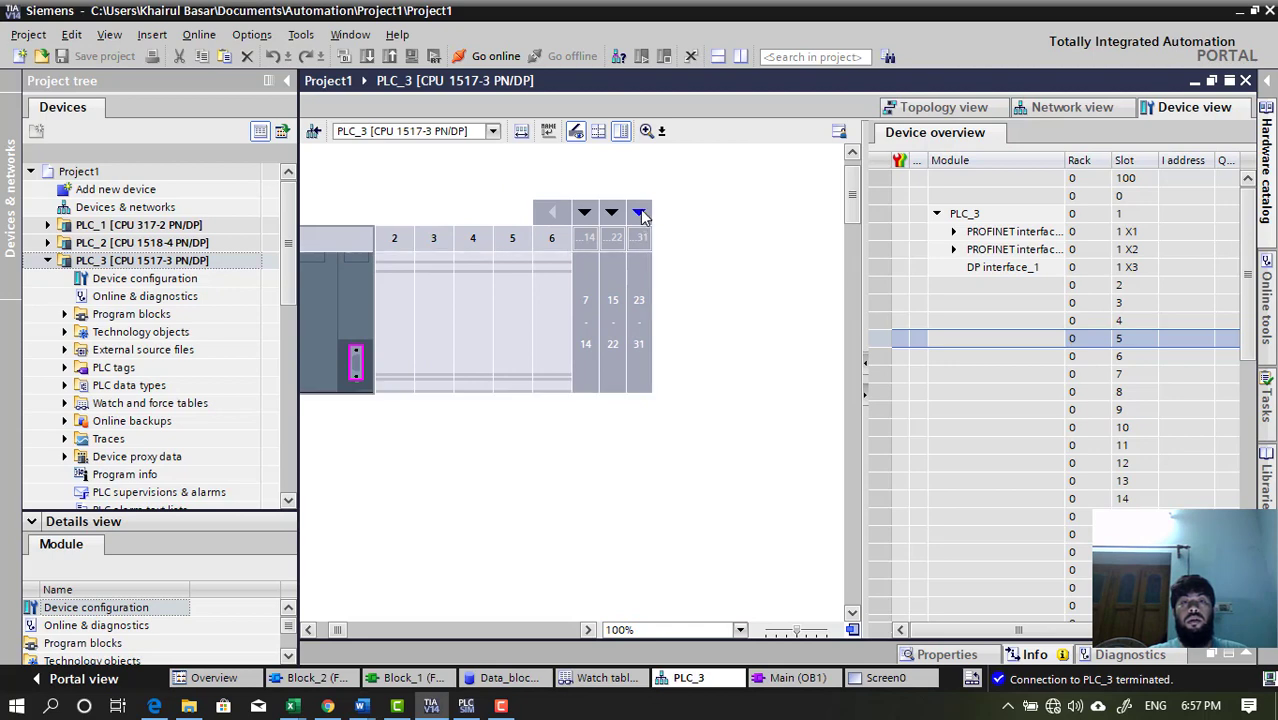
{"action": "left_click", "coordinate": [640, 213]}
{"action": "left_click", "coordinate": [611, 213]}
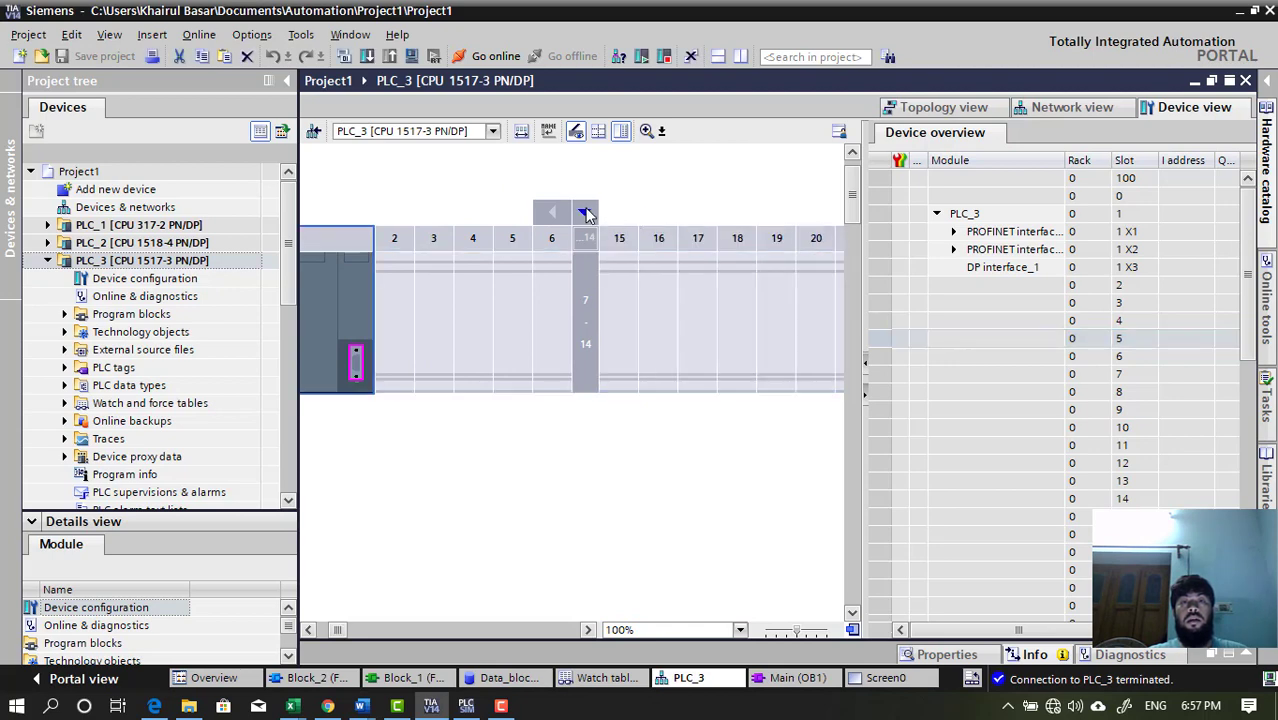
{"action": "left_click", "coordinate": [587, 213]}
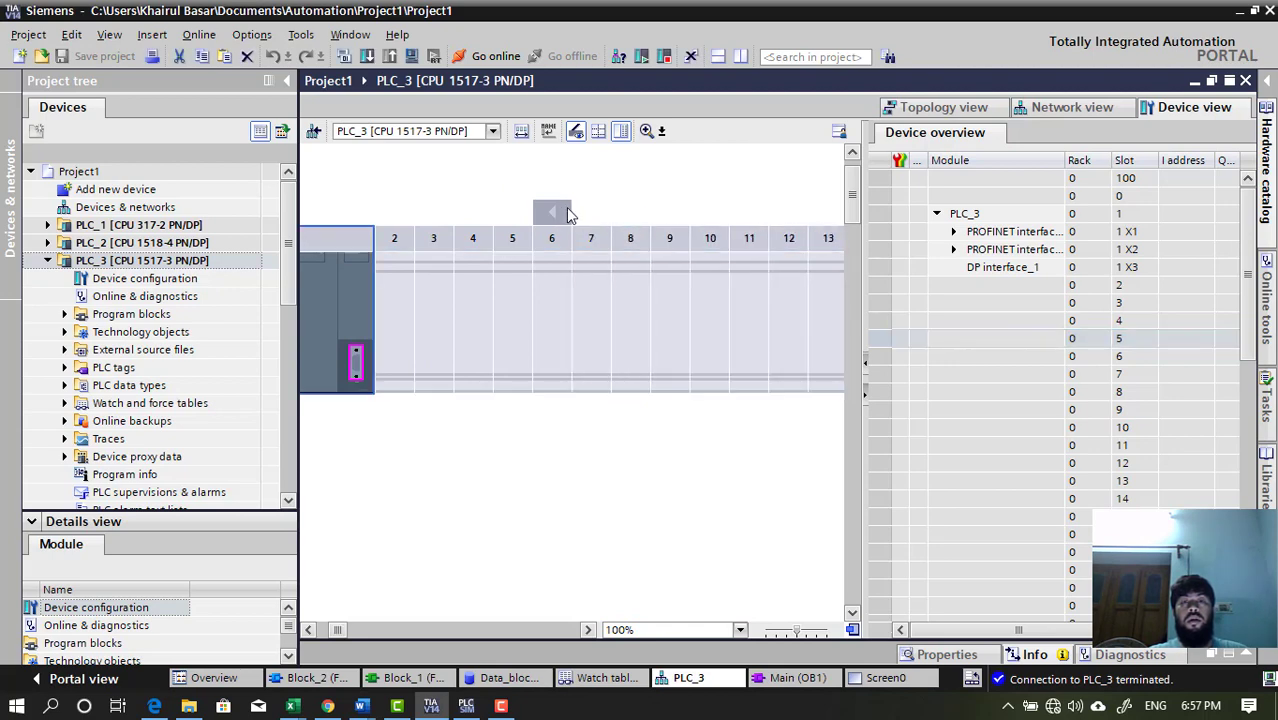
{"action": "left_click", "coordinate": [588, 630]}
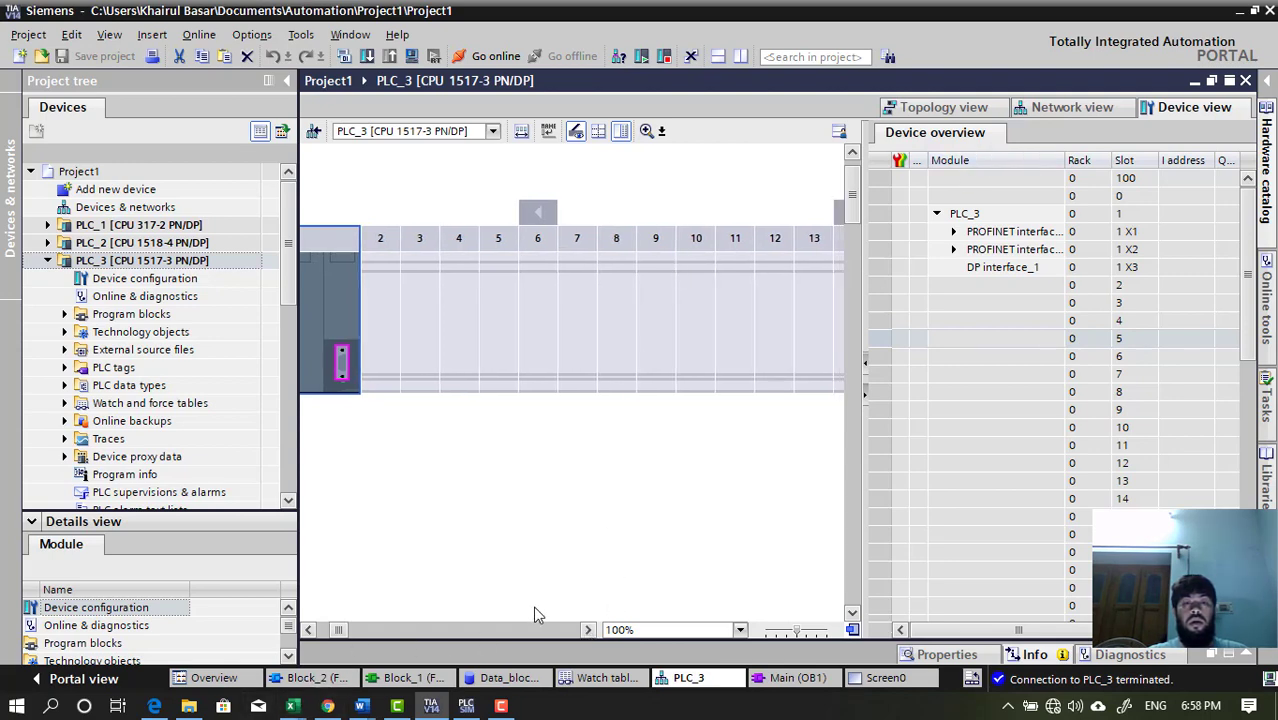
{"action": "left_click", "coordinate": [585, 630]}
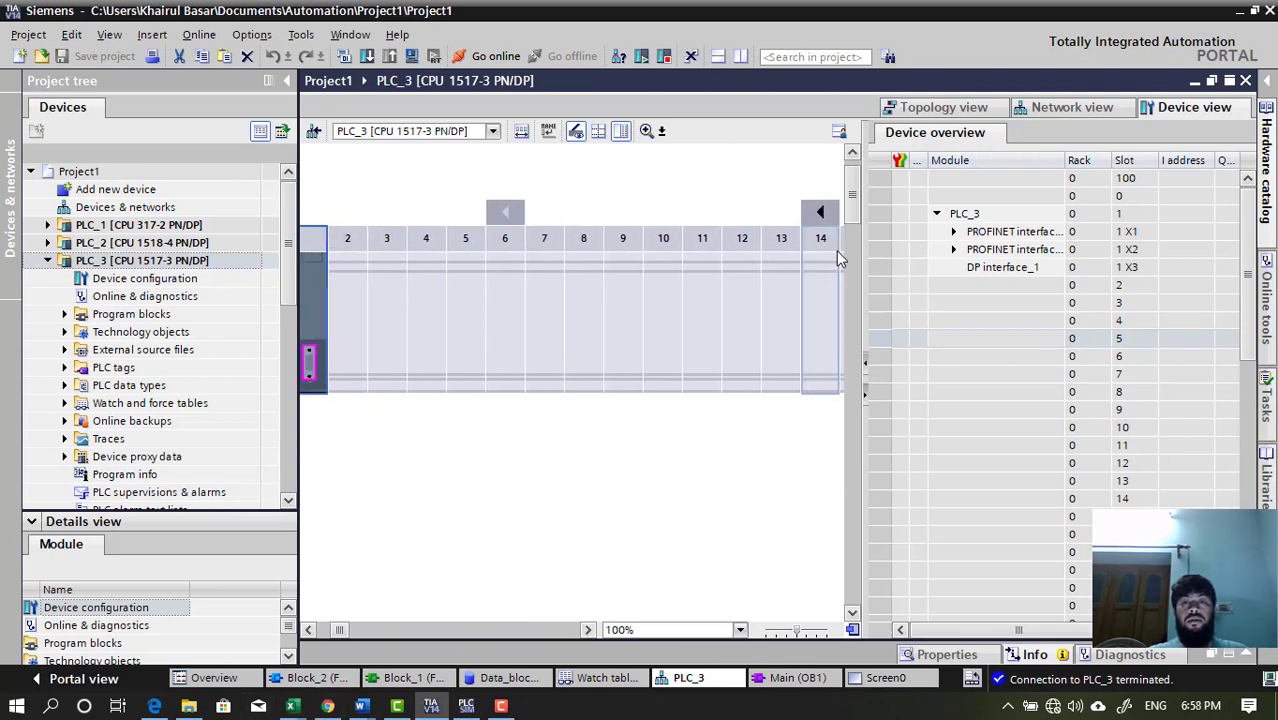
{"action": "left_click", "coordinate": [818, 214]}
{"action": "left_click", "coordinate": [834, 213]}
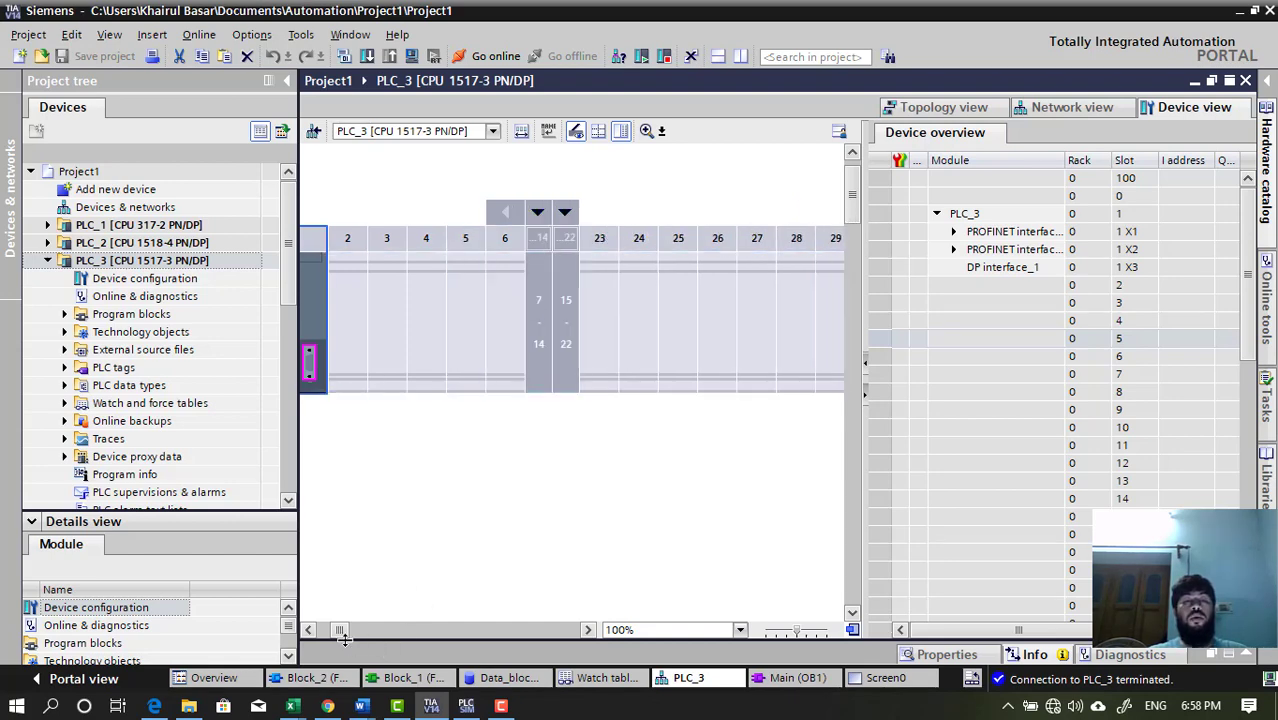
{"action": "left_click", "coordinate": [309, 630]}
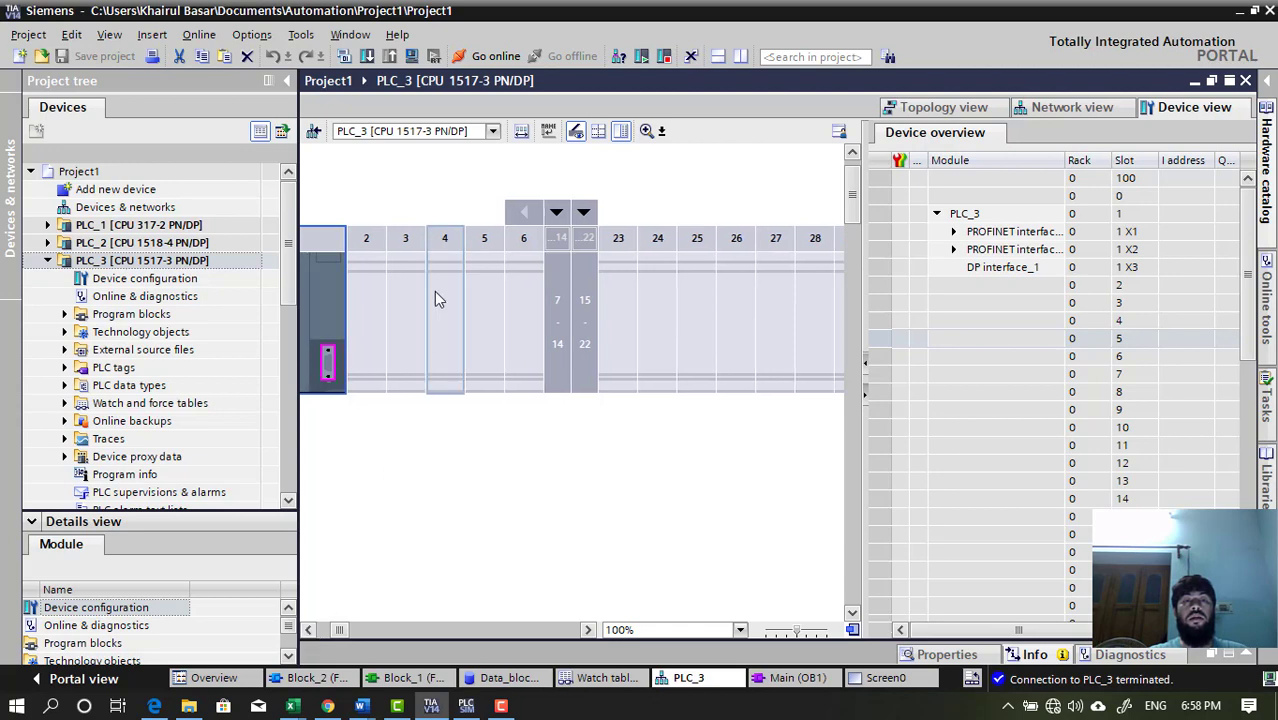
Select the empty rack slots 3, 4 and 5 in turn
{"action": "left_click", "coordinate": [402, 292]}
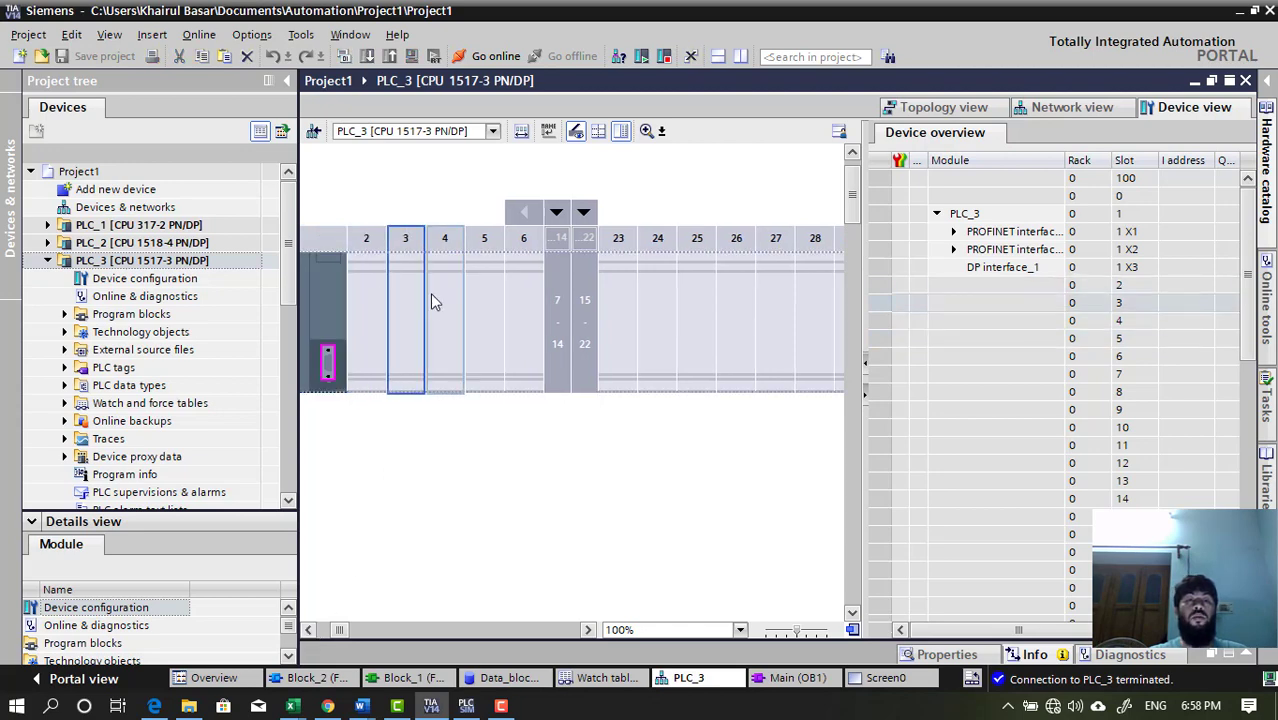
{"action": "left_click", "coordinate": [441, 299]}
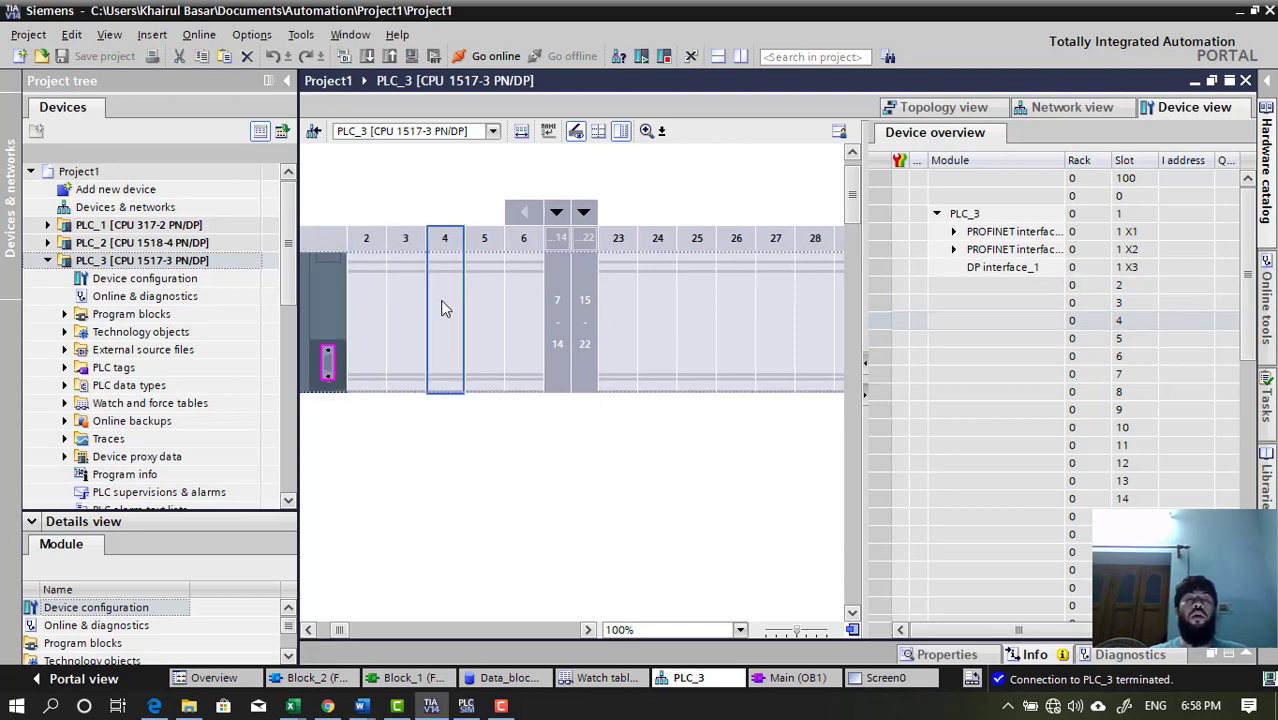
{"action": "left_click", "coordinate": [494, 286]}
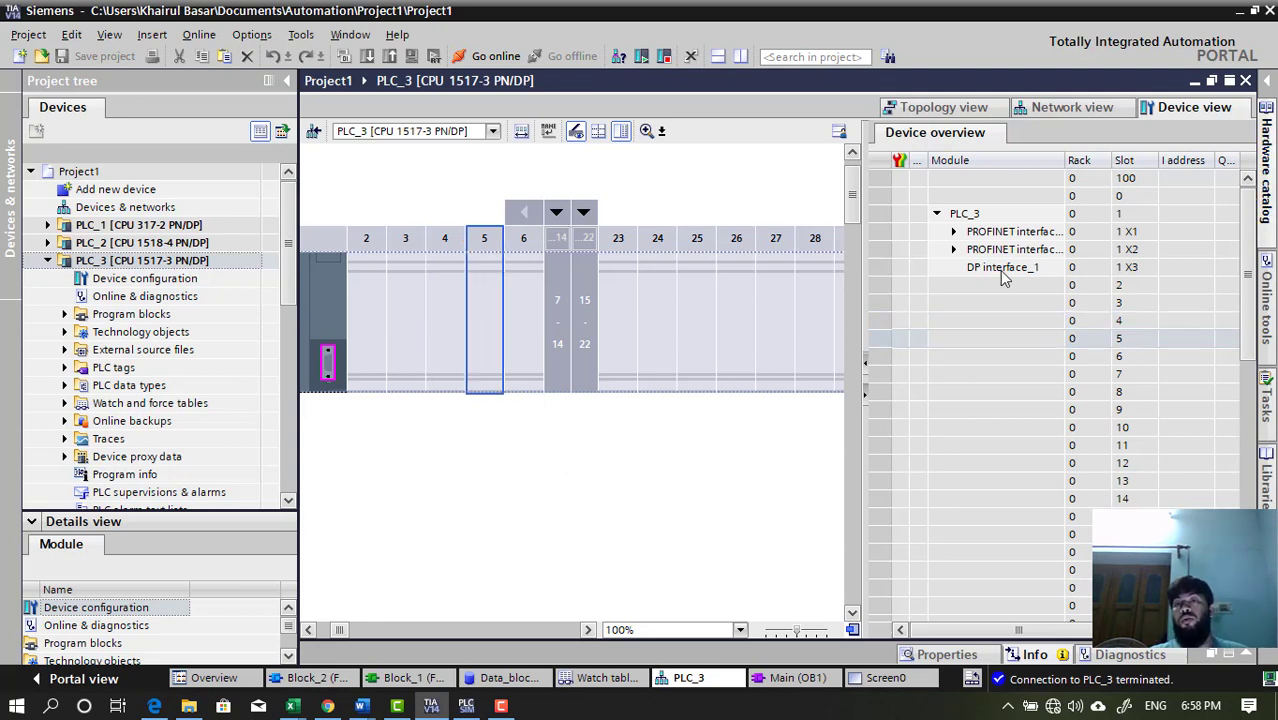
Select the slot 2 row, briefly show then hide the Hardware catalog, and open the View menu
{"action": "left_click", "coordinate": [184, 281]}
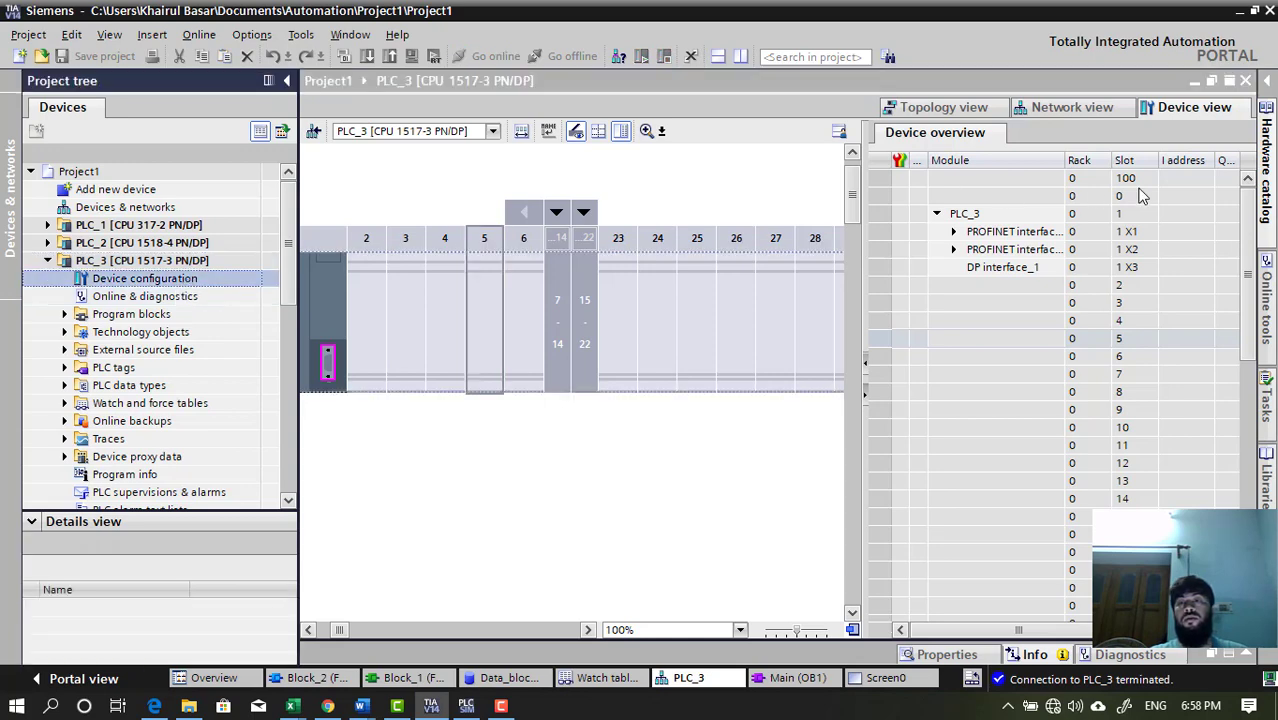
{"action": "left_click", "coordinate": [1035, 286]}
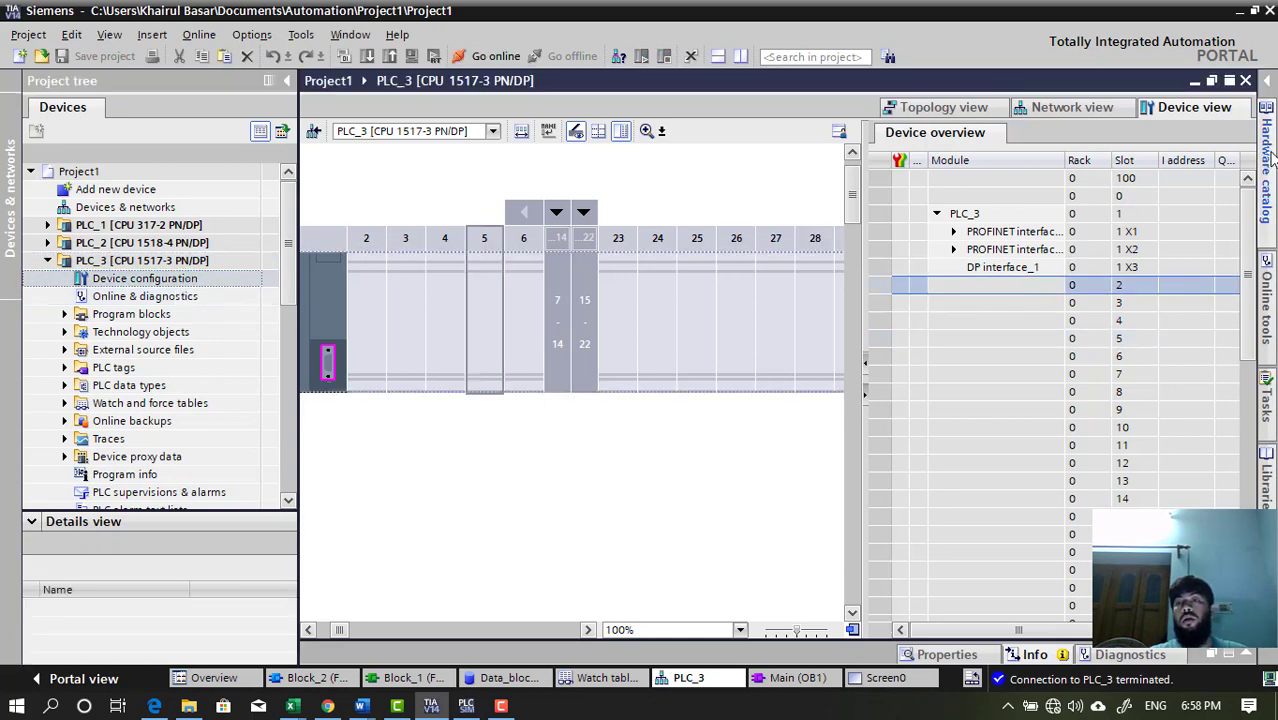
{"action": "left_click", "coordinate": [1268, 85]}
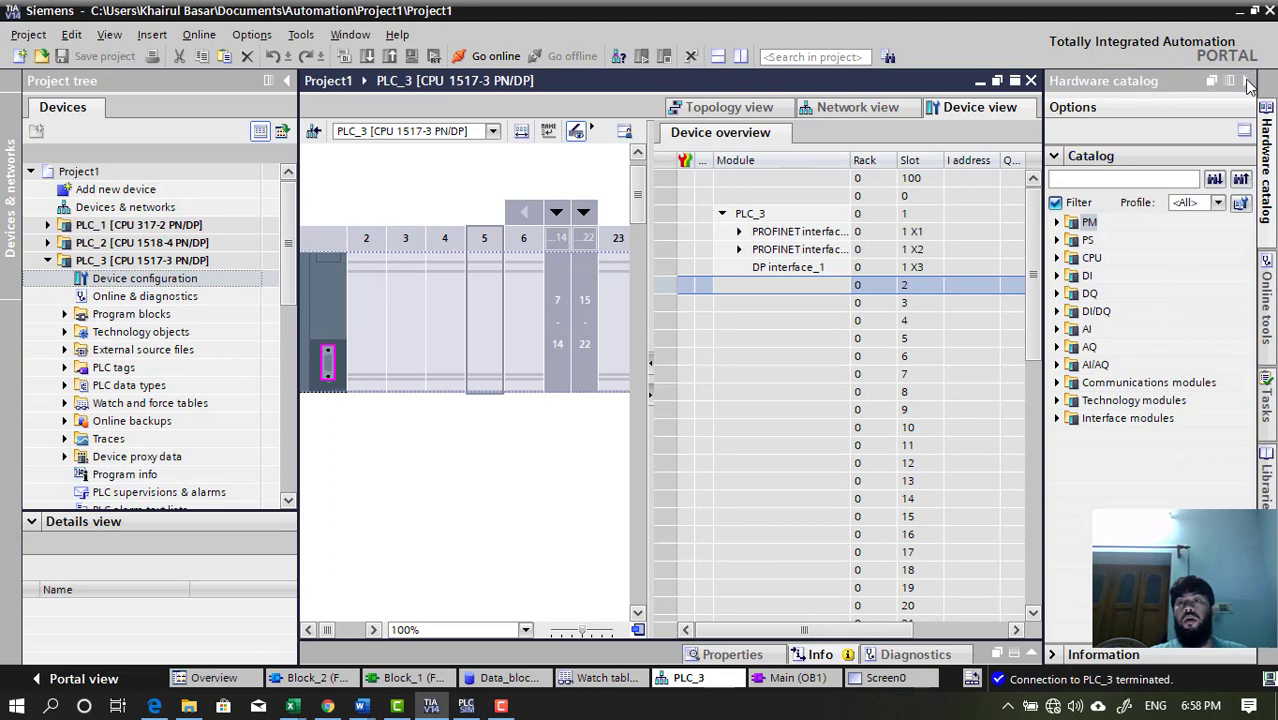
{"action": "left_click", "coordinate": [1245, 80]}
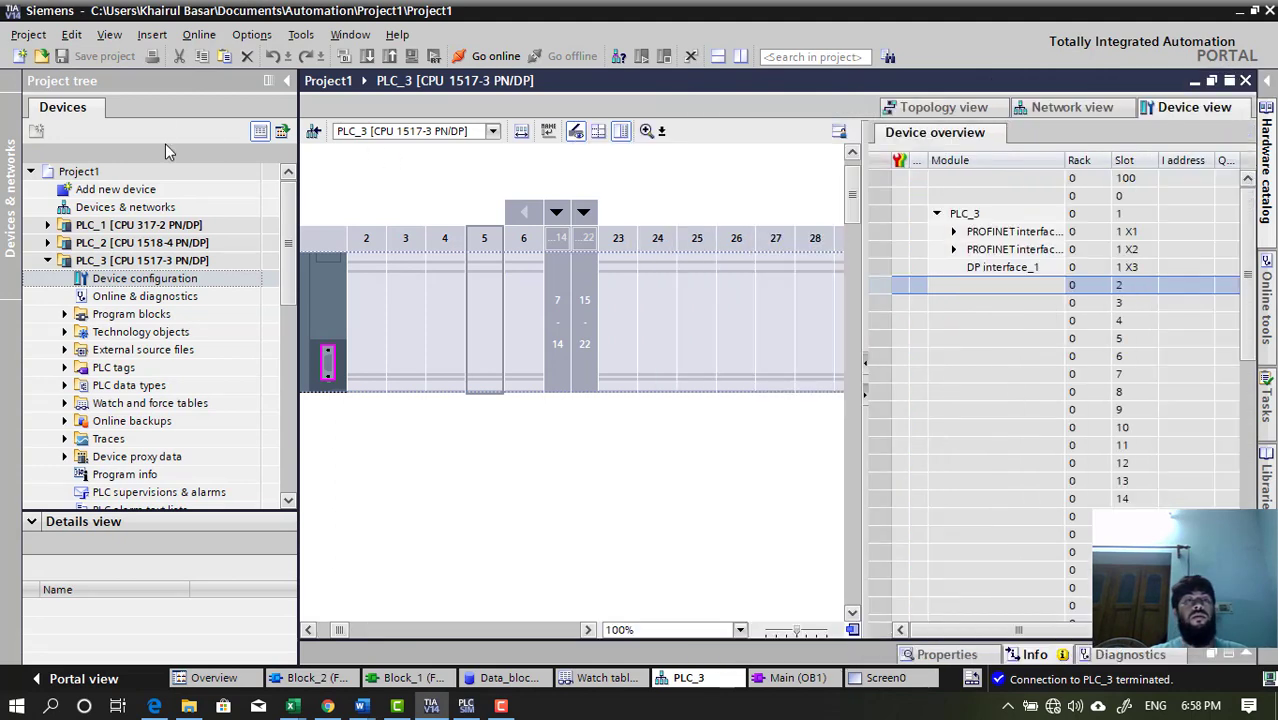
{"action": "left_click", "coordinate": [109, 35]}
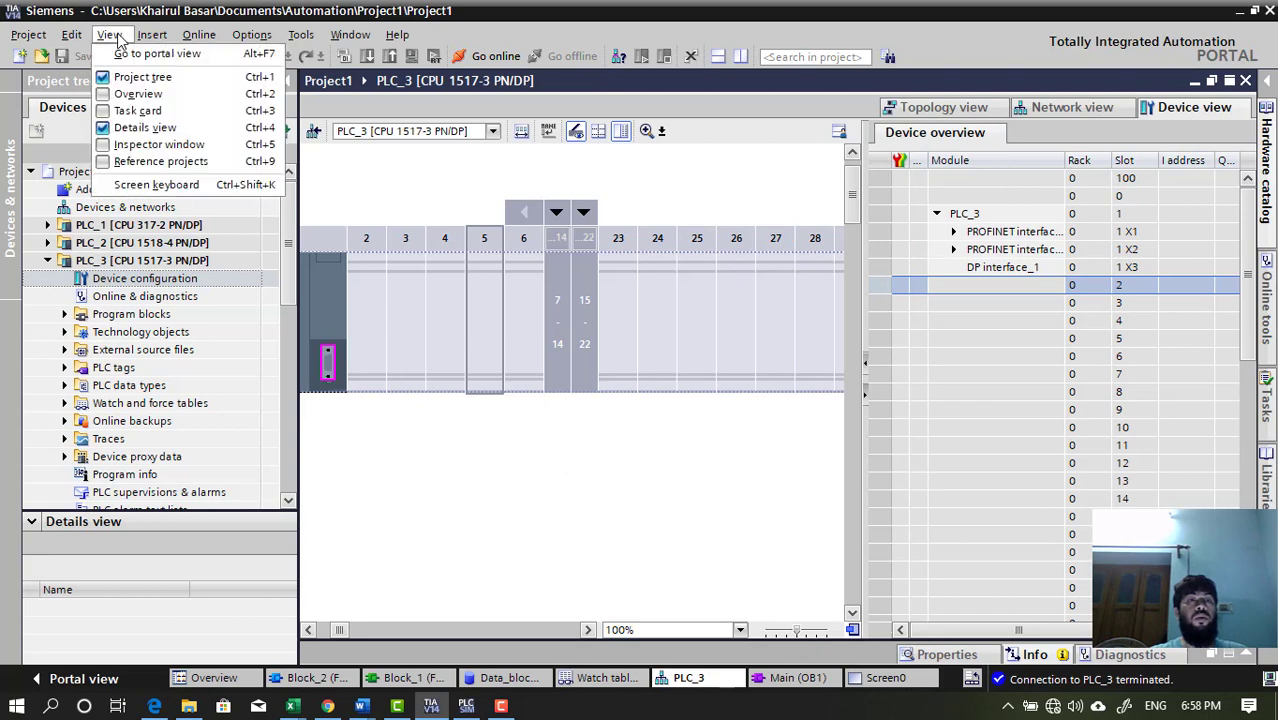
Hide the Details view pane from the View menu, then show it again
{"action": "left_click", "coordinate": [337, 54]}
{"action": "left_click", "coordinate": [301, 35]}
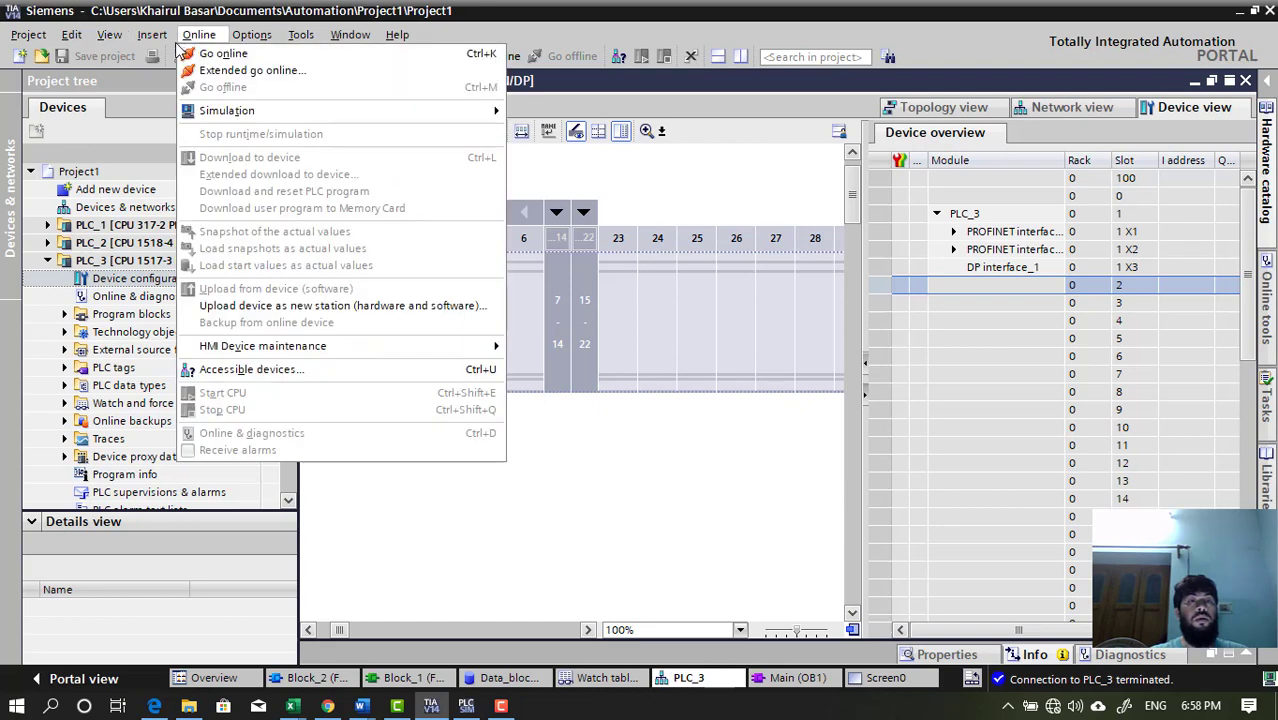
{"action": "left_click", "coordinate": [192, 40]}
{"action": "left_click", "coordinate": [114, 36]}
{"action": "mouse_move", "coordinate": [75, 38]}
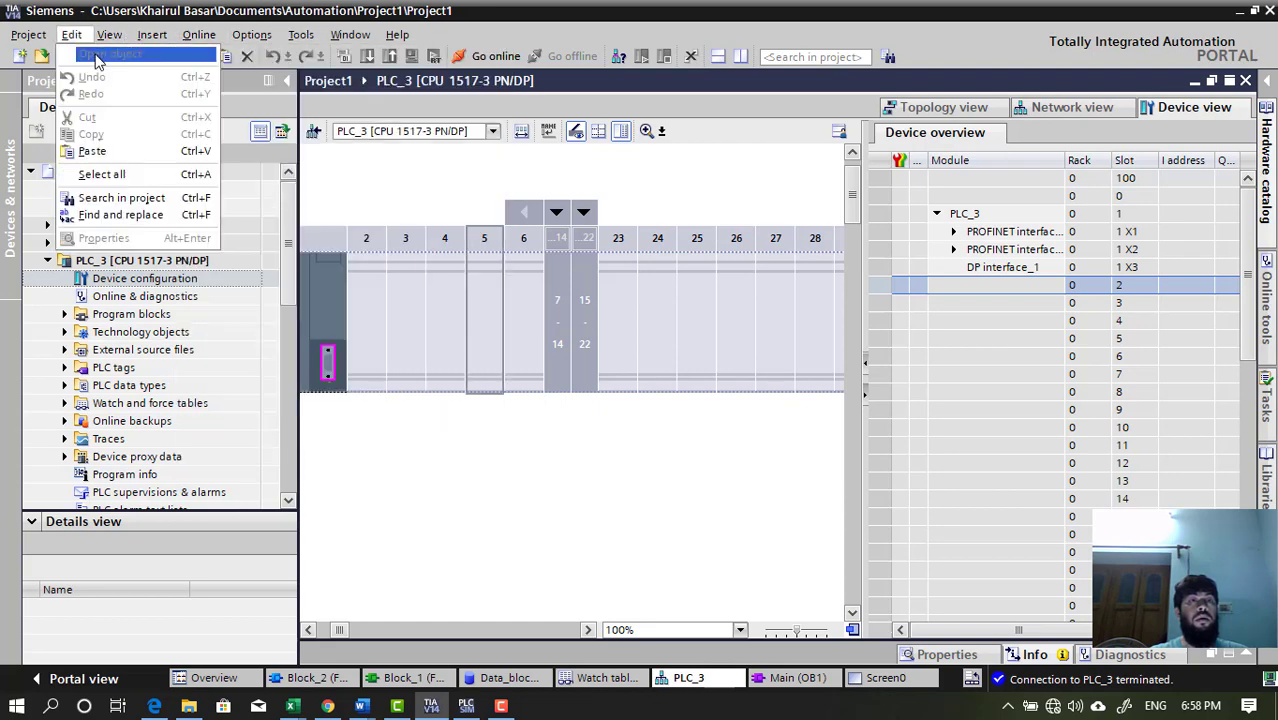
{"action": "mouse_move", "coordinate": [114, 40]}
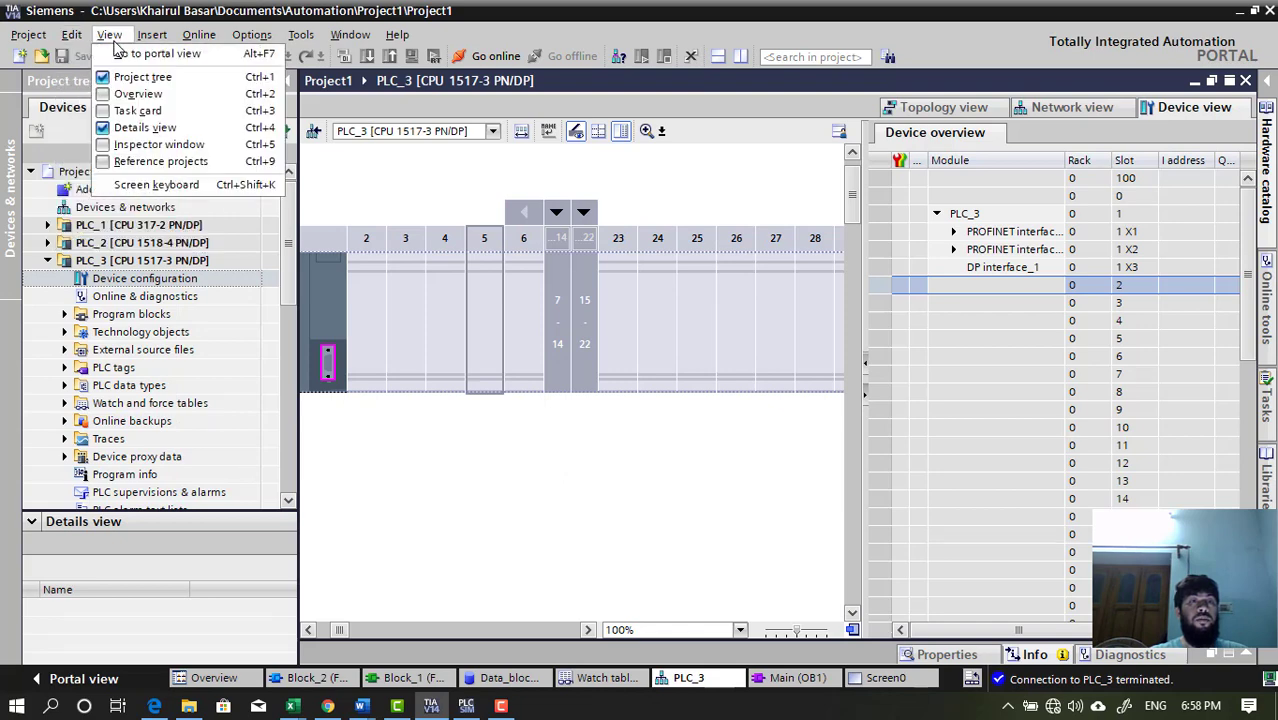
{"action": "left_click", "coordinate": [104, 128]}
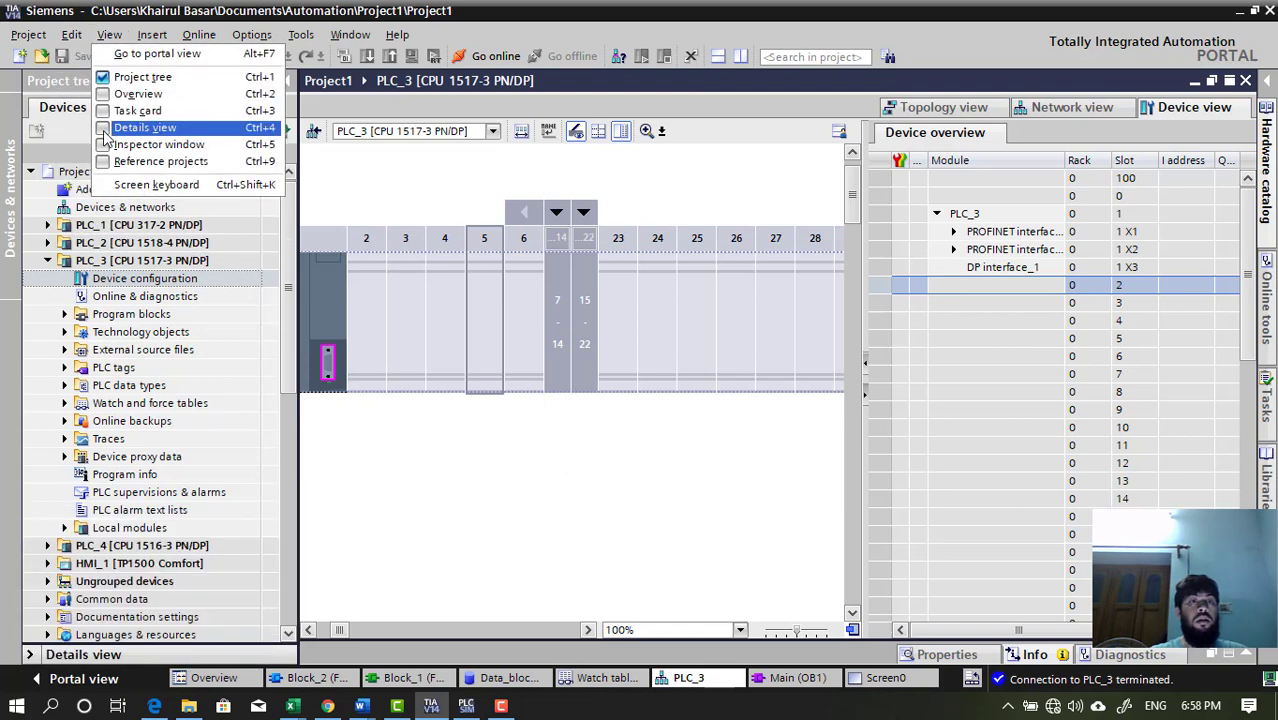
{"action": "left_click", "coordinate": [110, 34]}
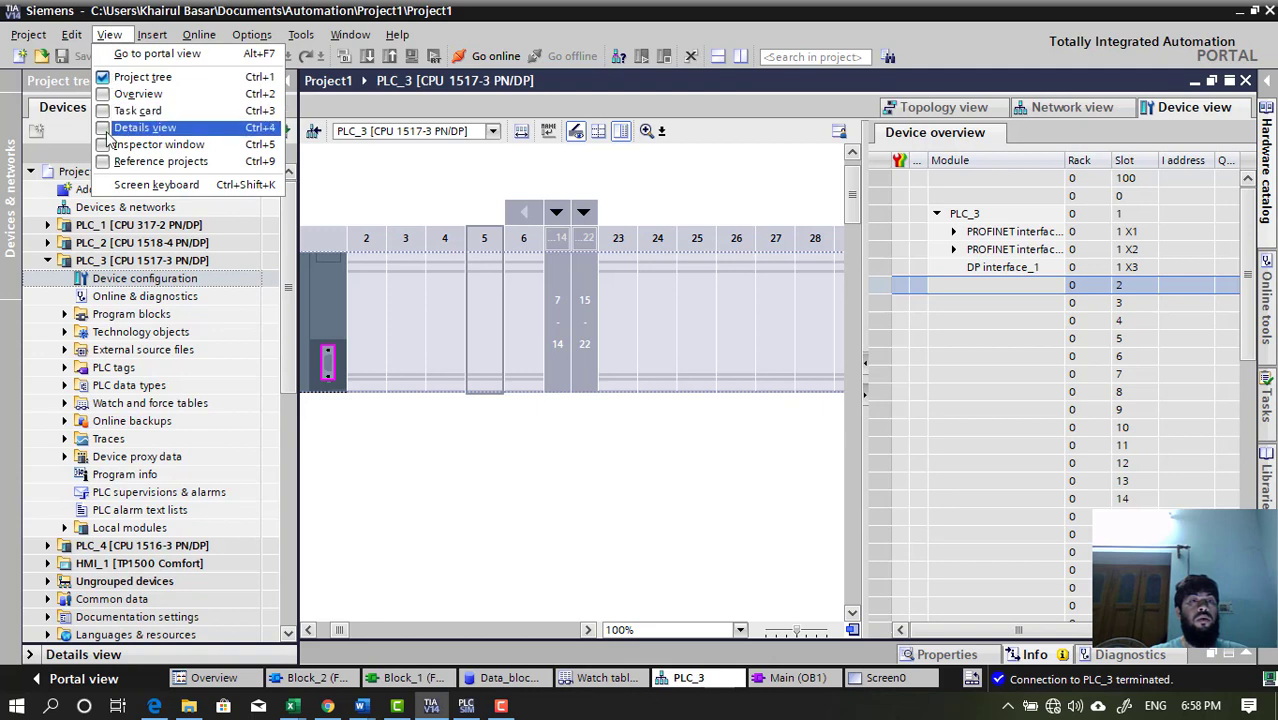
{"action": "left_click", "coordinate": [110, 128]}
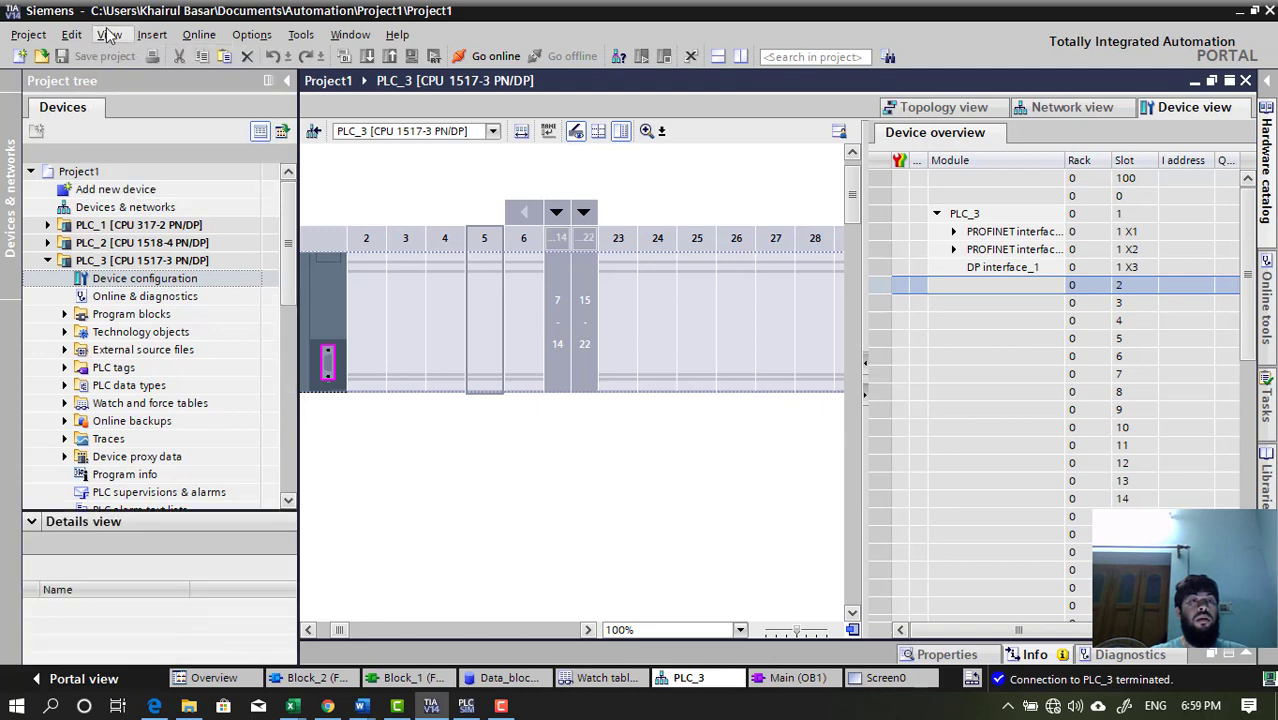
Hide the project tree to widen the rack, then restore it via the View menu
{"action": "left_click", "coordinate": [110, 36]}
{"action": "left_click", "coordinate": [110, 77]}
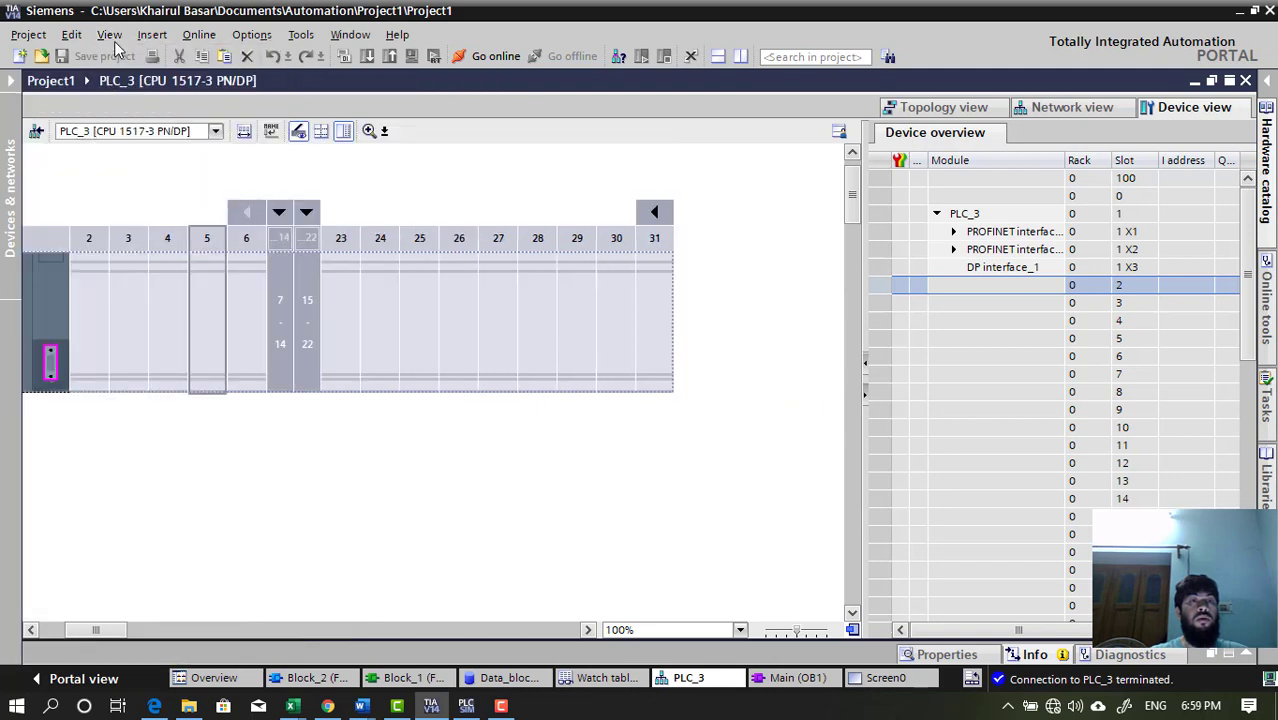
{"action": "left_click", "coordinate": [110, 35]}
{"action": "left_click", "coordinate": [107, 78]}
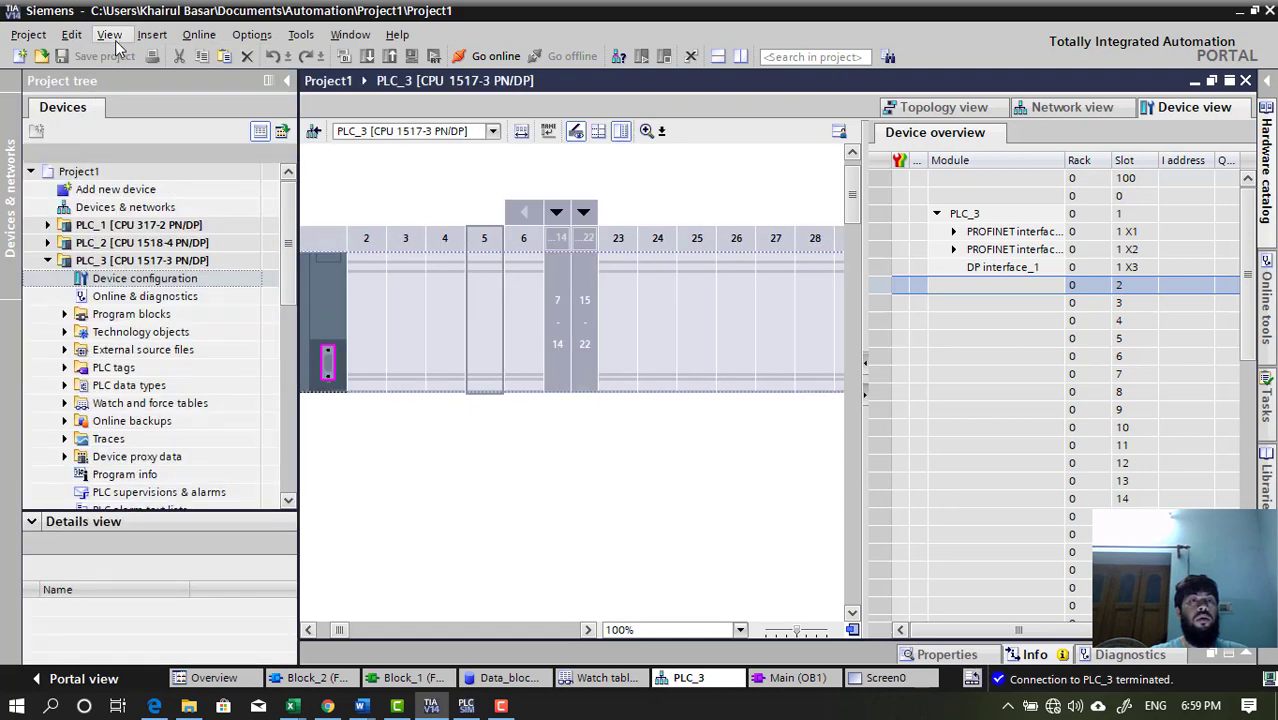
{"action": "left_click", "coordinate": [110, 35]}
Go to the portal view's Start page, then switch back to the Project view
{"action": "left_click", "coordinate": [127, 54]}
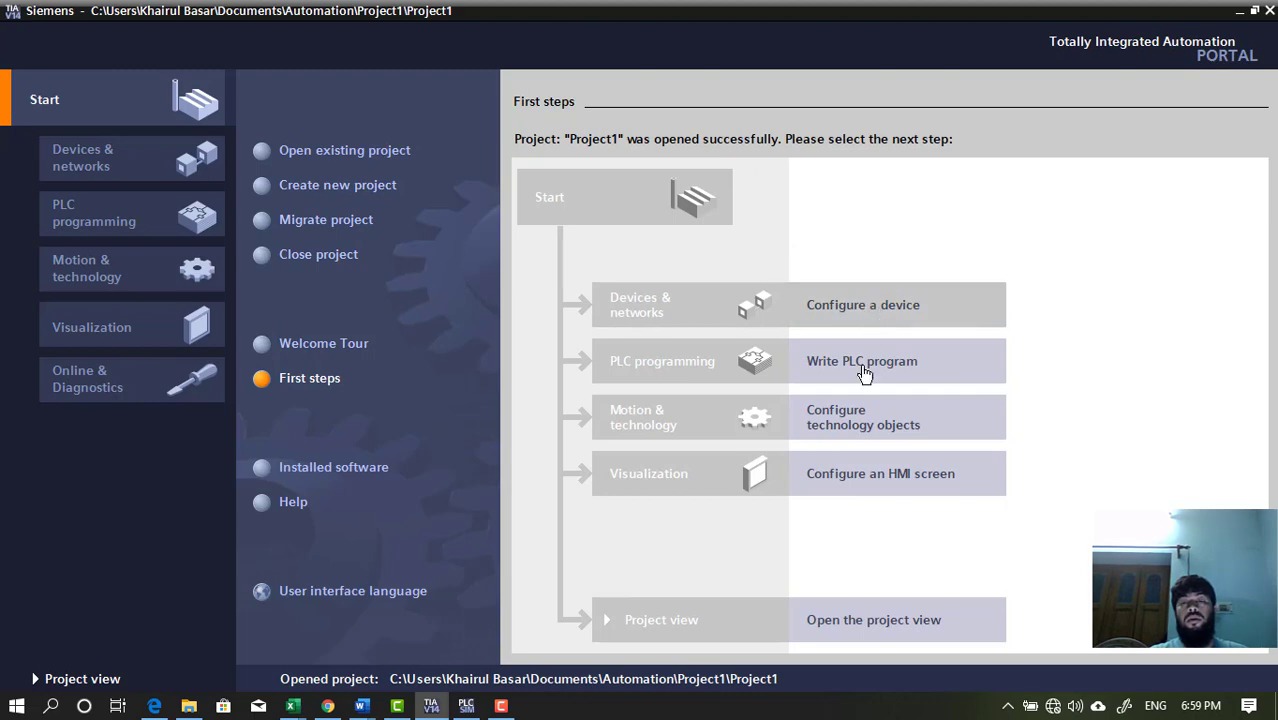
{"action": "left_click", "coordinate": [74, 679]}
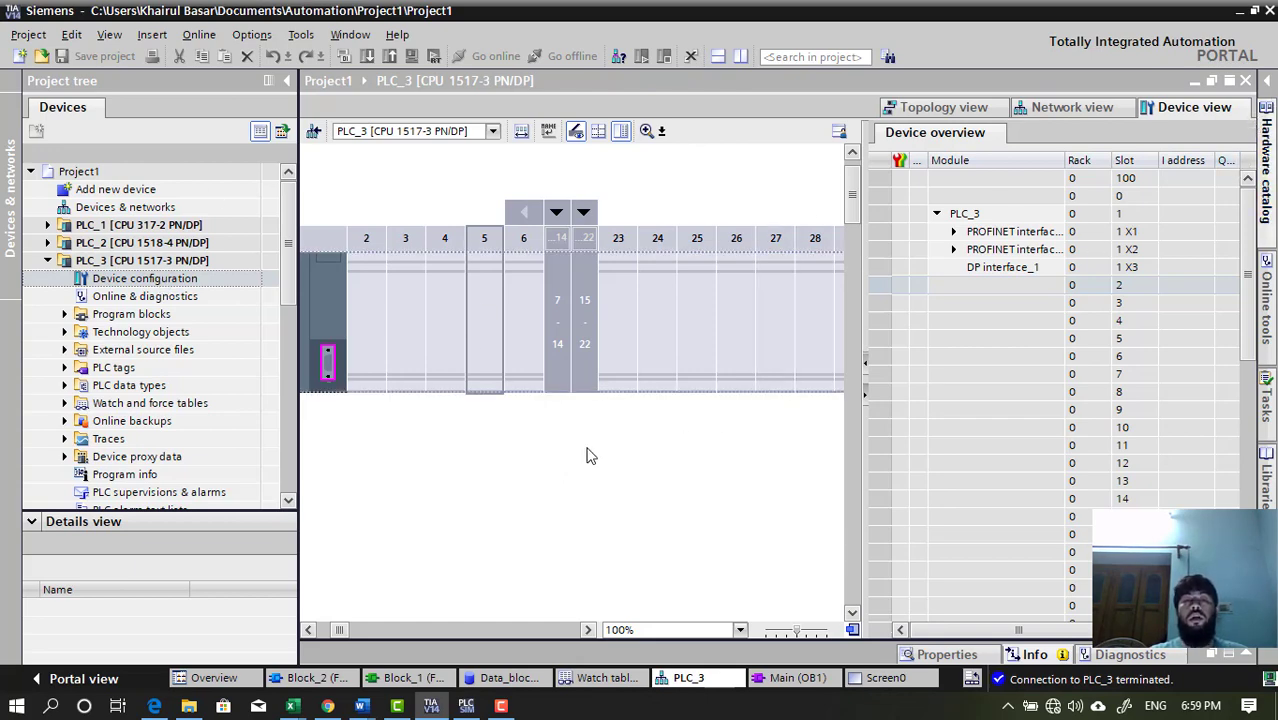
Insert the DI 32x24VDC HF module 6ES7 521-1BL00-0AB0 from the hardware catalog into rack slot 2
{"action": "left_click", "coordinate": [371, 323]}
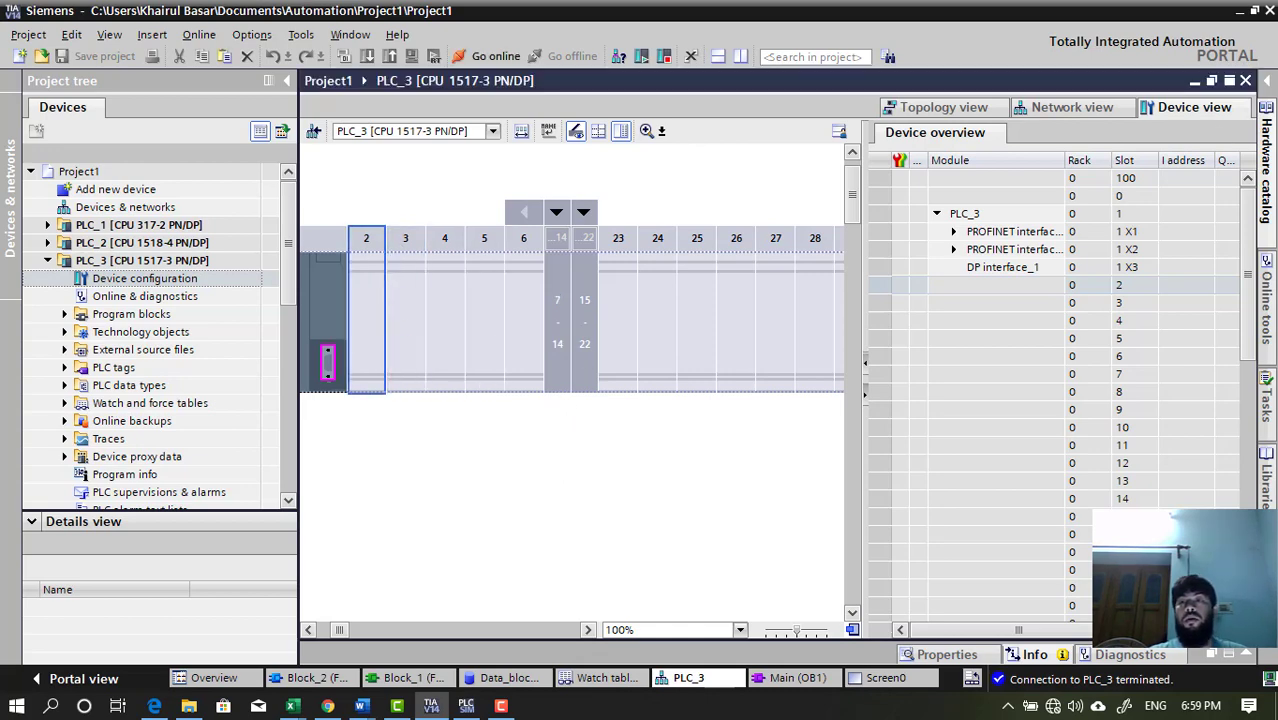
{"action": "left_click", "coordinate": [1267, 170]}
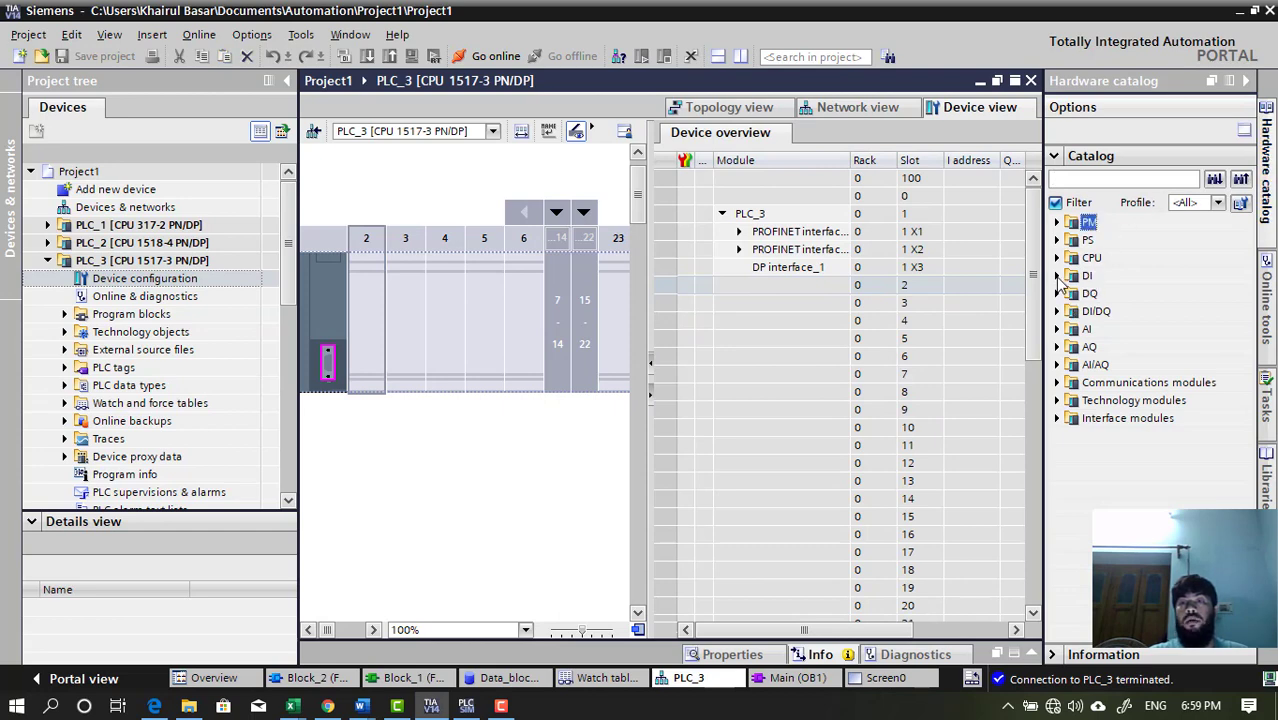
{"action": "left_click", "coordinate": [1058, 277]}
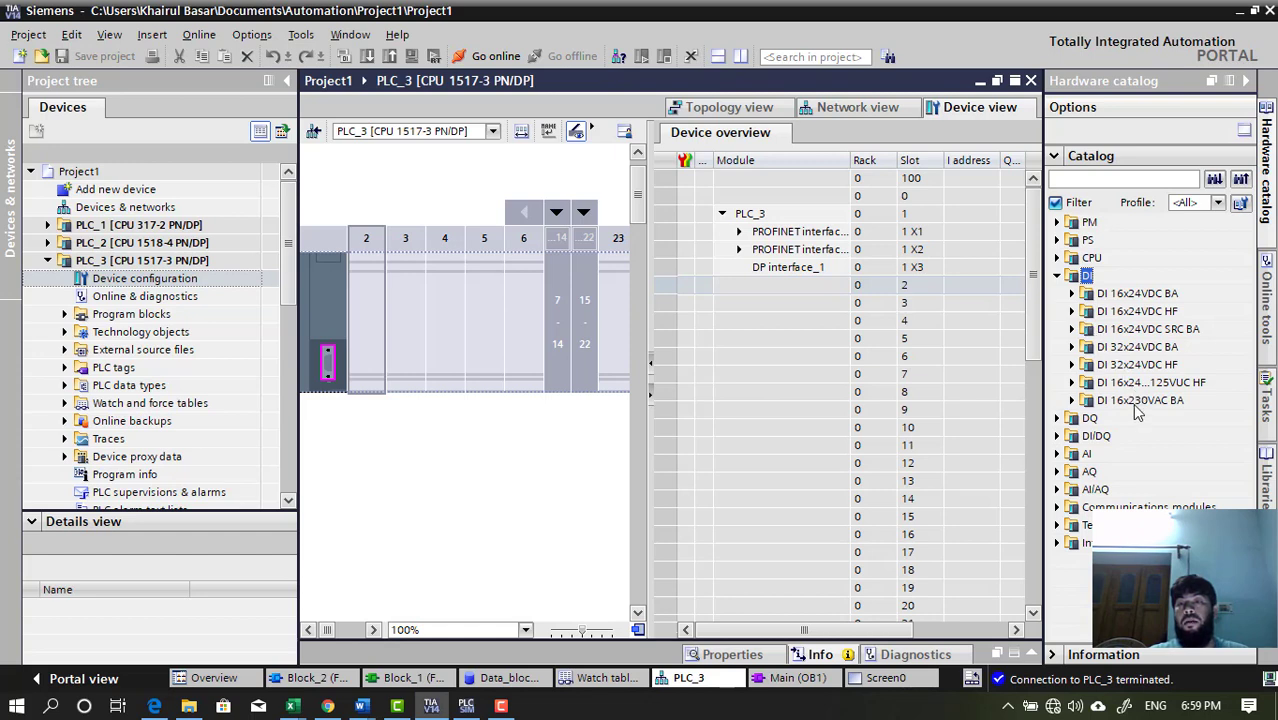
{"action": "left_click", "coordinate": [1150, 368]}
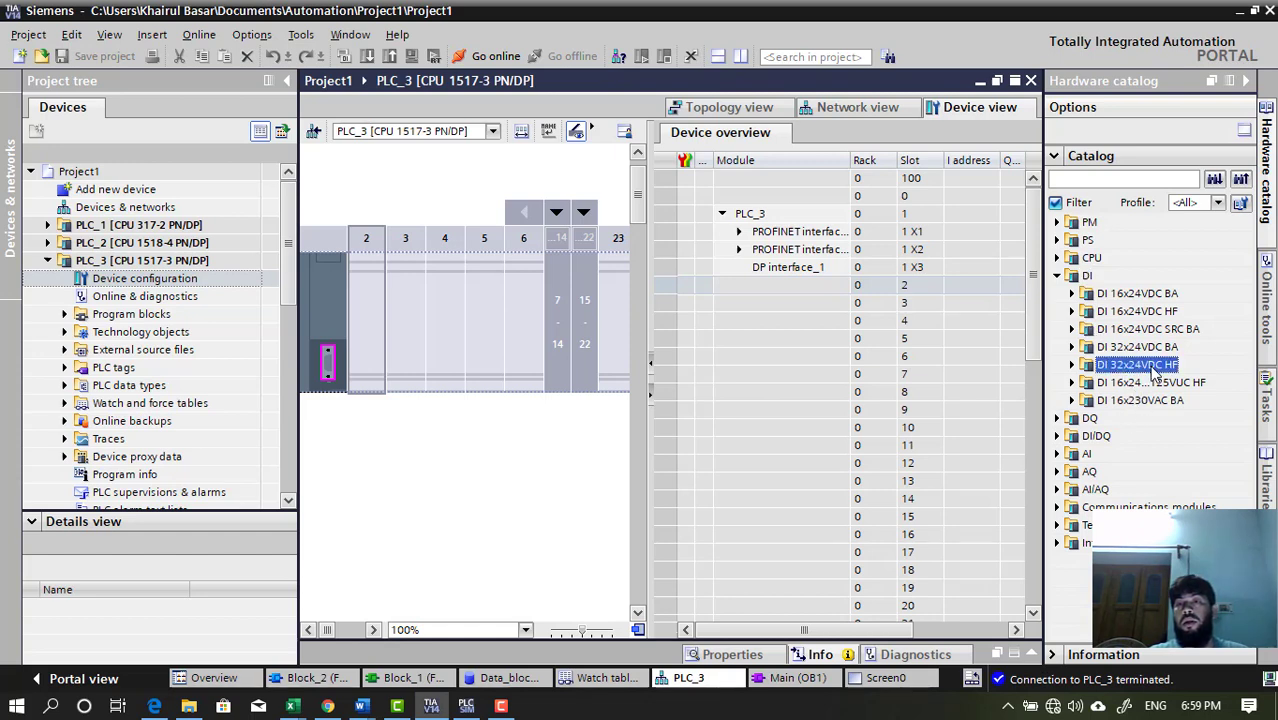
{"action": "left_click", "coordinate": [1074, 365]}
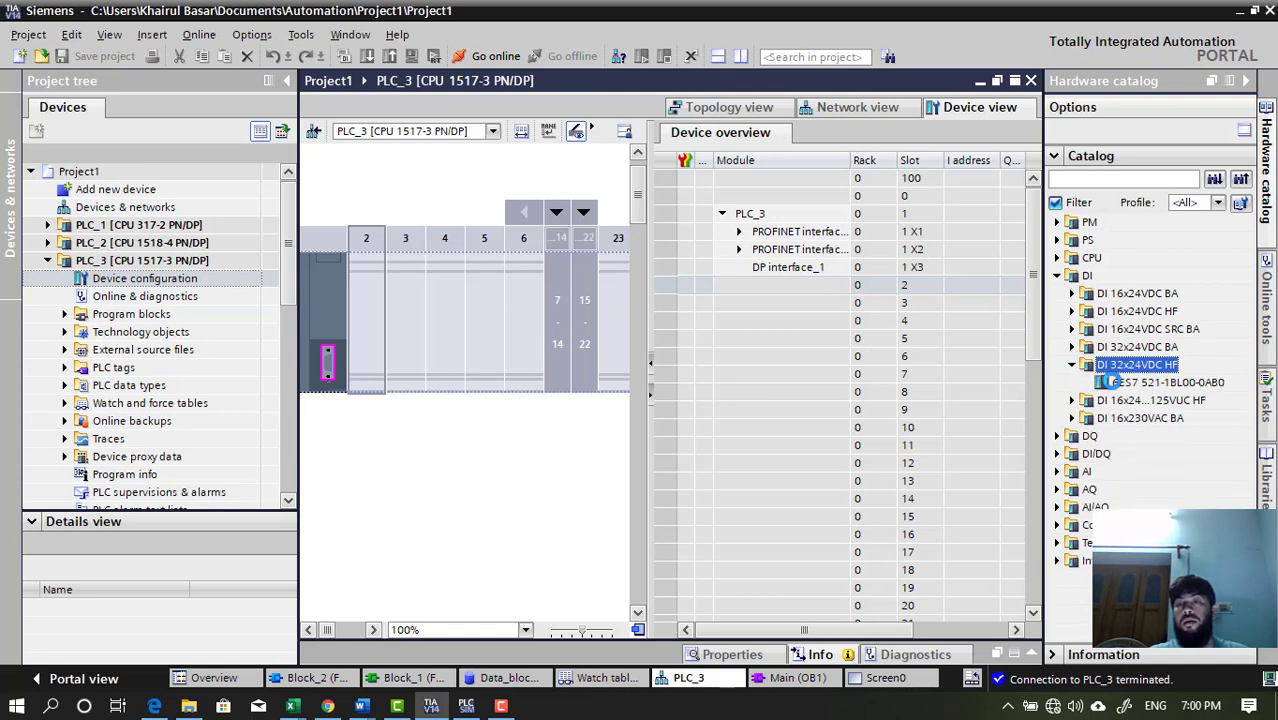
{"action": "left_click", "coordinate": [1121, 382]}
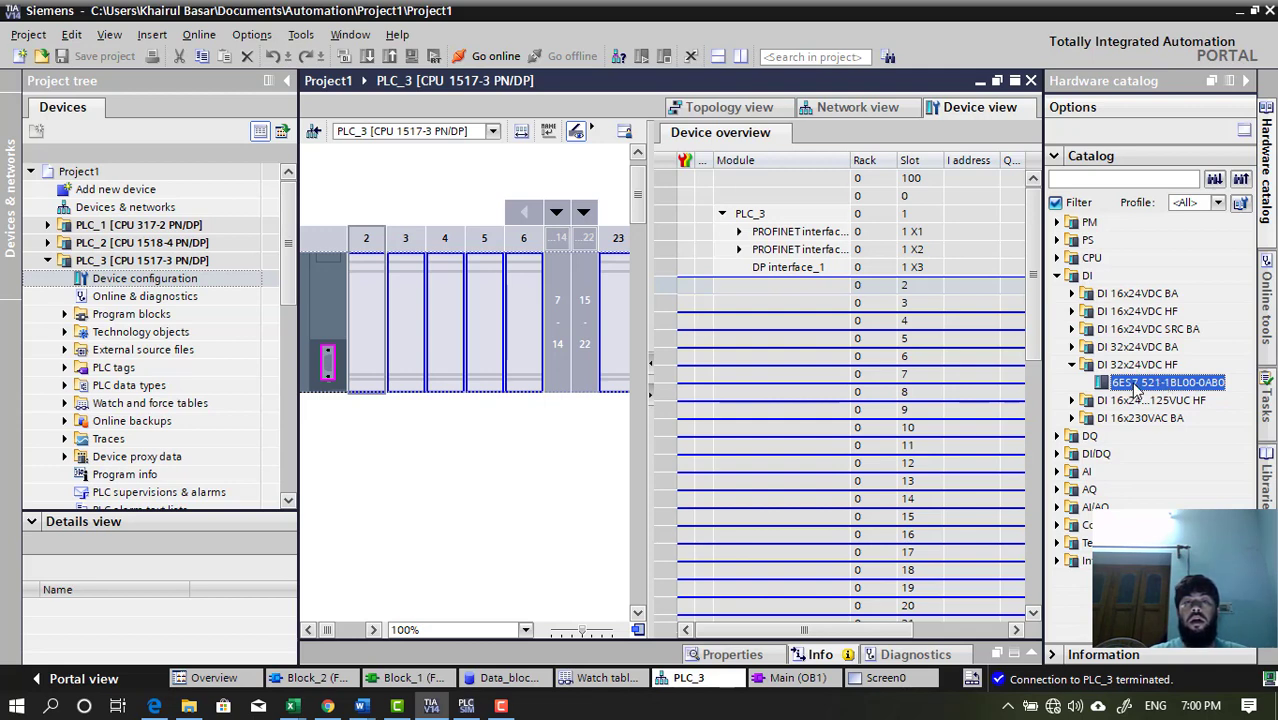
{"action": "scroll", "coordinate": [448, 362], "scroll_direction": "down", "scroll_amount": 3}
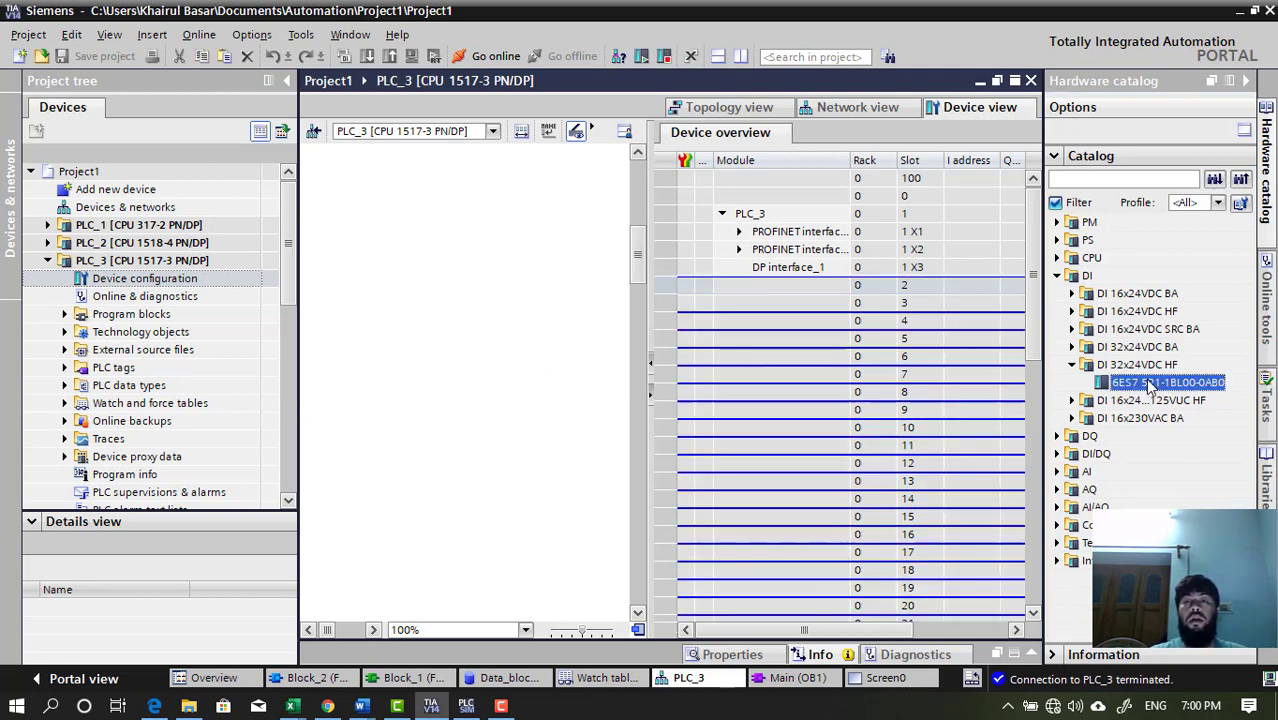
{"action": "left_click", "coordinate": [788, 288]}
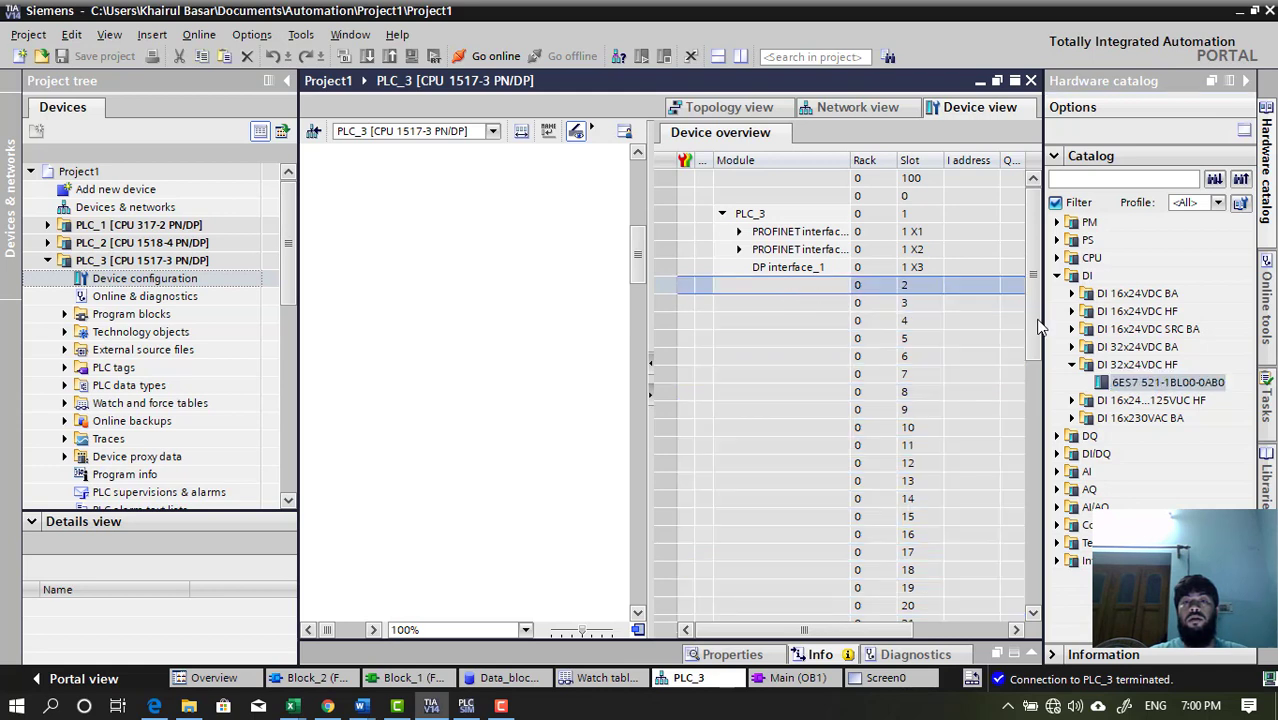
{"action": "left_click_drag", "start_coordinate": [1143, 365], "coordinate": [973, 294]}
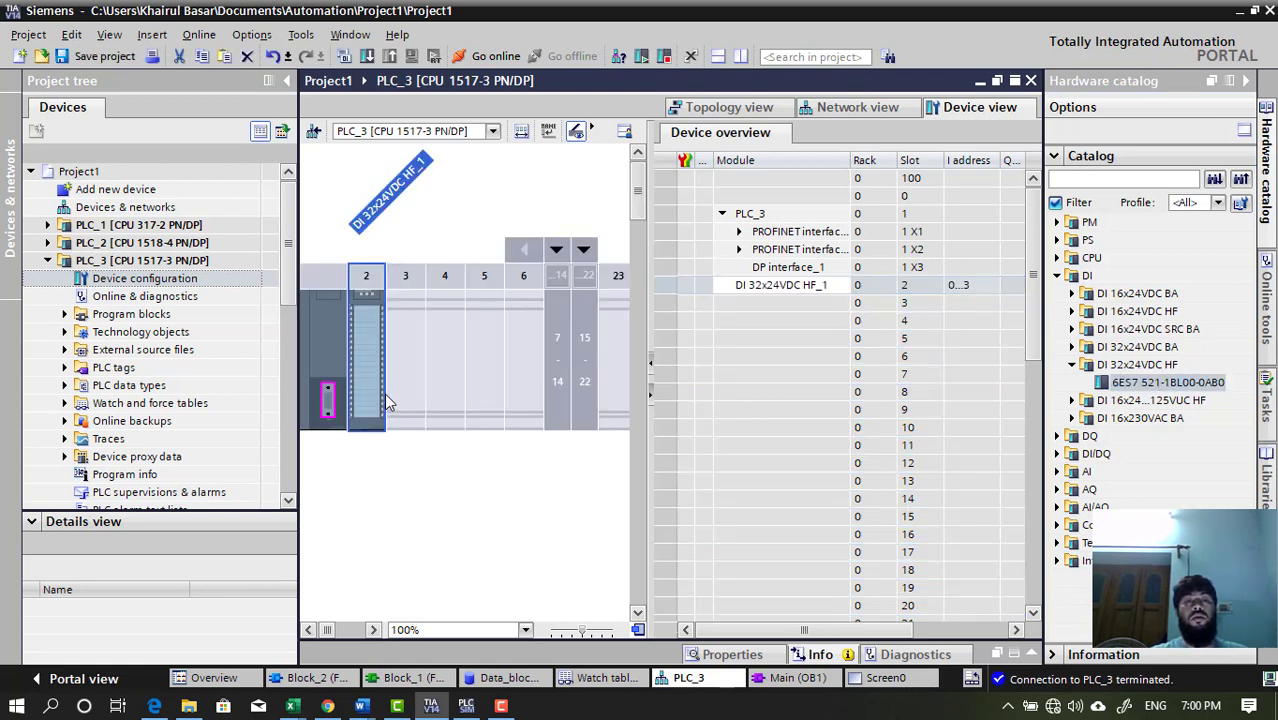
Insert the DQ 32x24VDC/0.5A HF module 6ES7 522-1BL01-0AB0 from the catalog into slot 3
{"action": "left_click", "coordinate": [397, 335]}
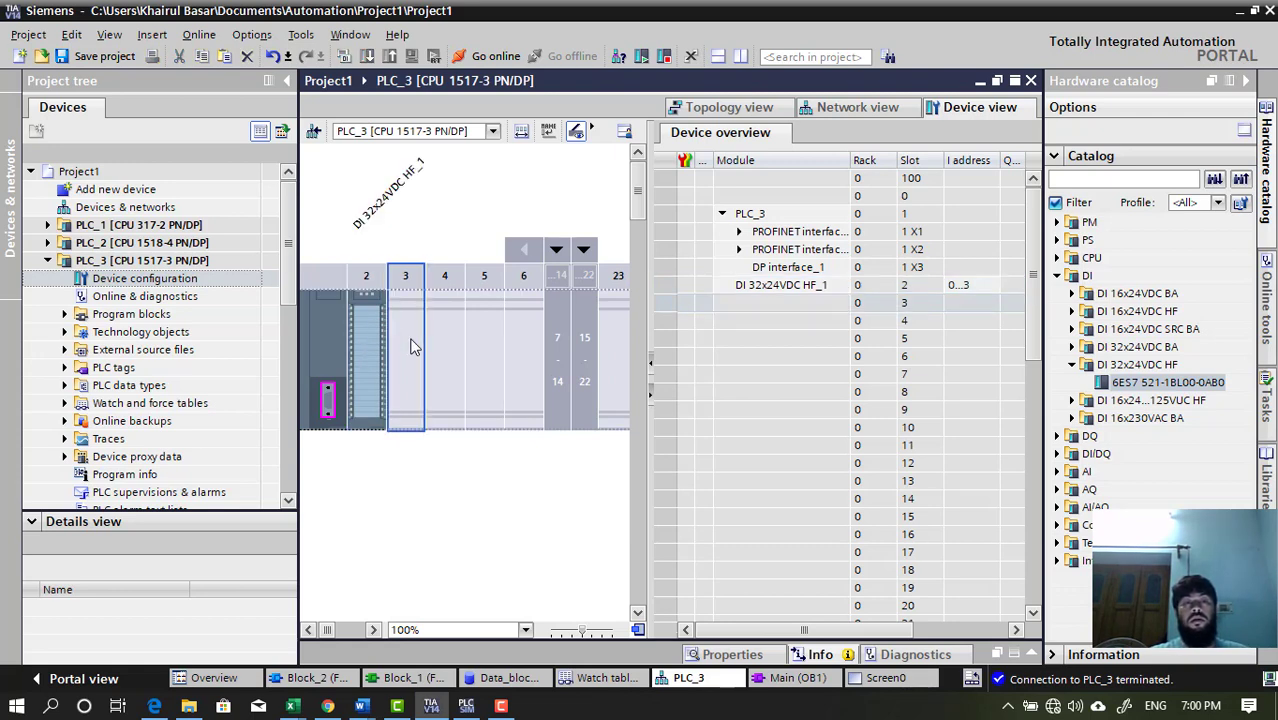
{"action": "left_click", "coordinate": [1073, 365]}
{"action": "left_click", "coordinate": [1057, 419]}
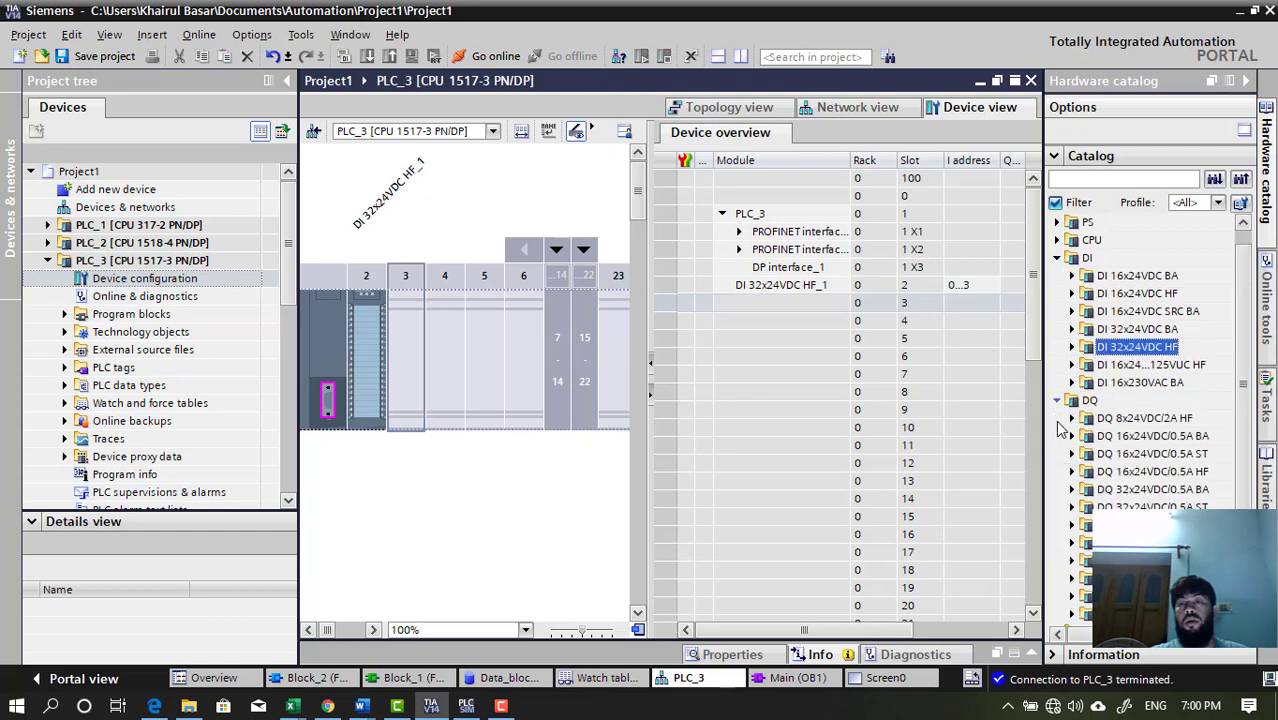
{"action": "scroll", "coordinate": [1083, 598], "scroll_direction": "down", "scroll_amount": 2}
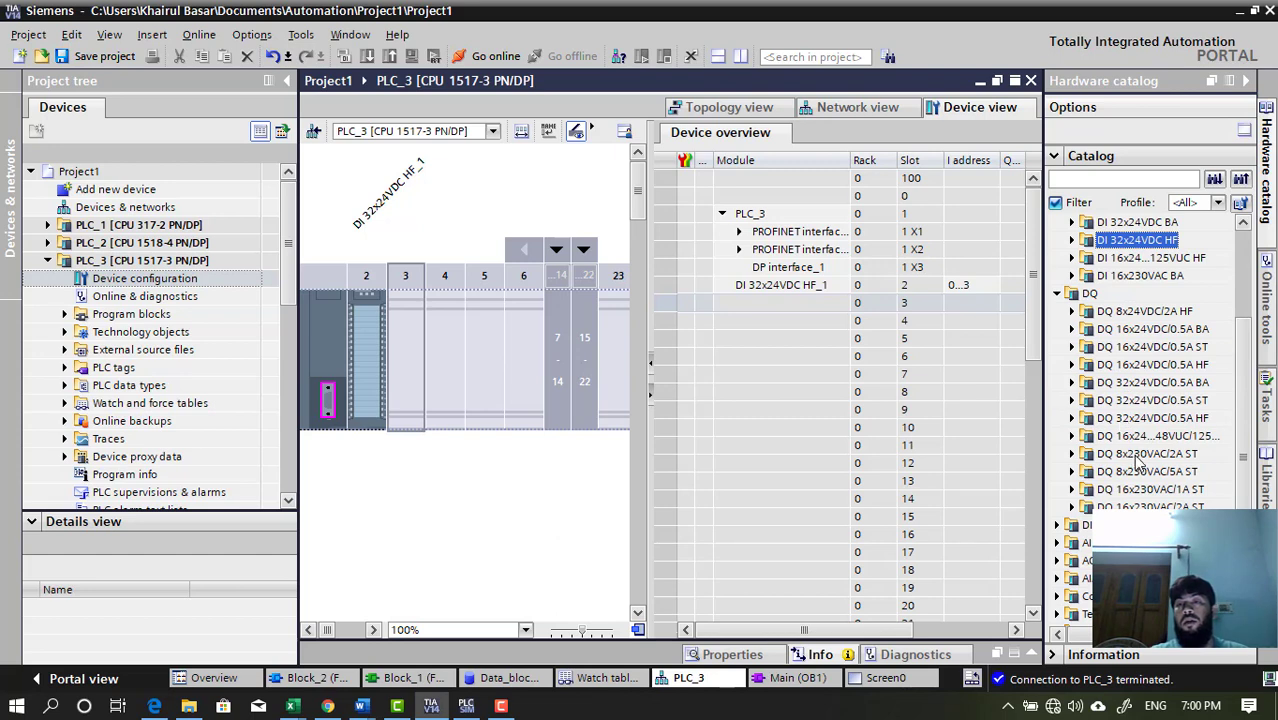
{"action": "left_click", "coordinate": [1180, 402]}
{"action": "left_click", "coordinate": [1182, 419]}
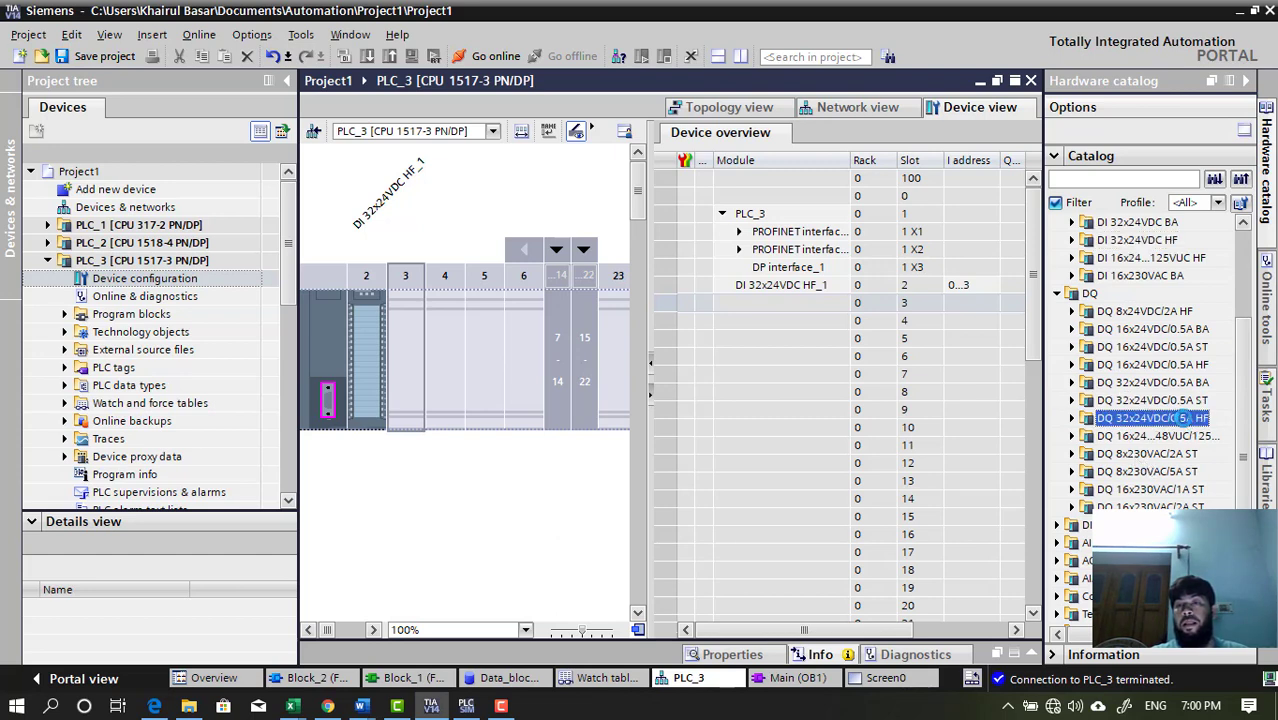
{"action": "left_click", "coordinate": [1073, 418]}
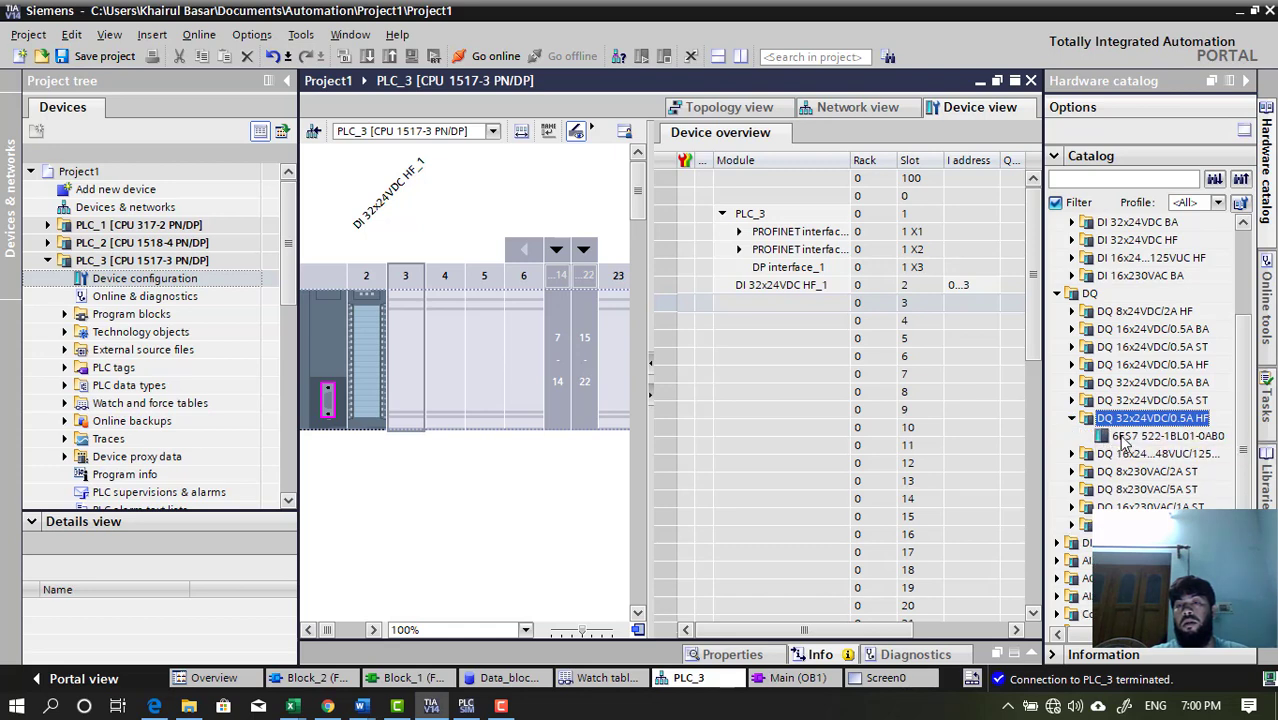
{"action": "left_click", "coordinate": [1128, 437]}
{"action": "left_click_drag", "start_coordinate": [1147, 440], "coordinate": [405, 350]}
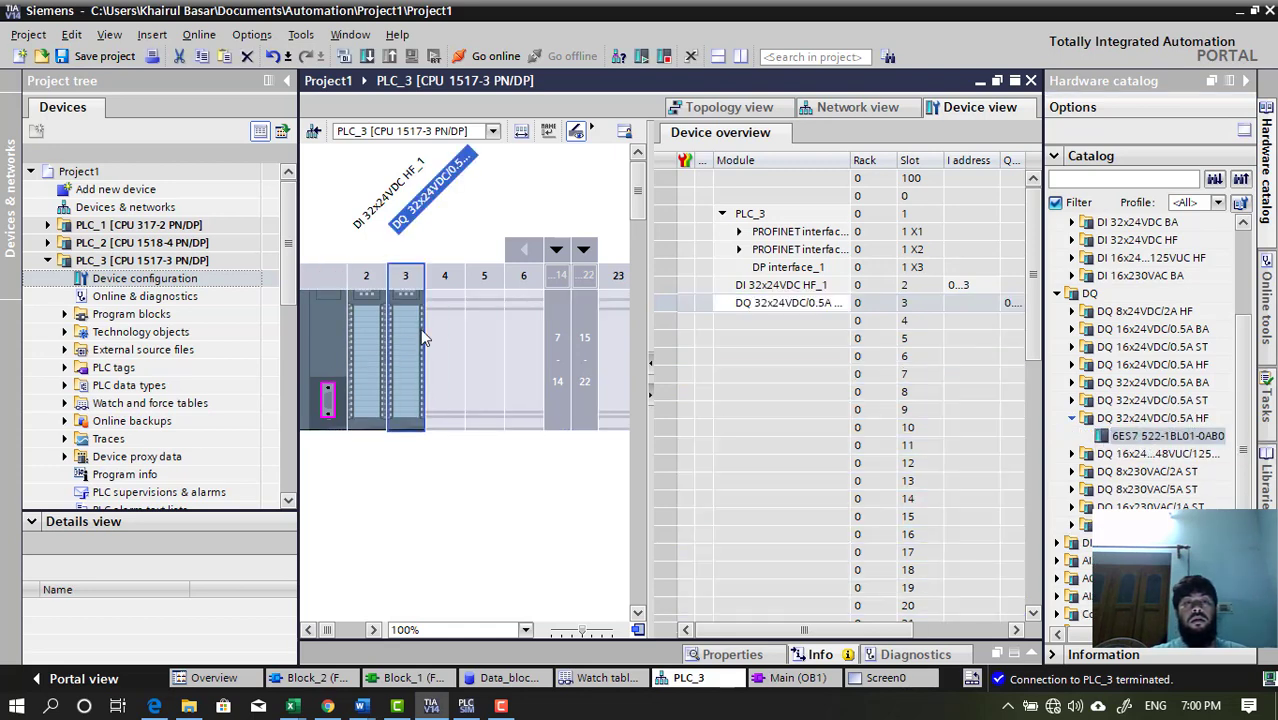
Insert the AI 8xU/I HF module 6ES7 531-7NF00-0AB0 into slot 4, giving input addresses 4…19
{"action": "left_click", "coordinate": [449, 341]}
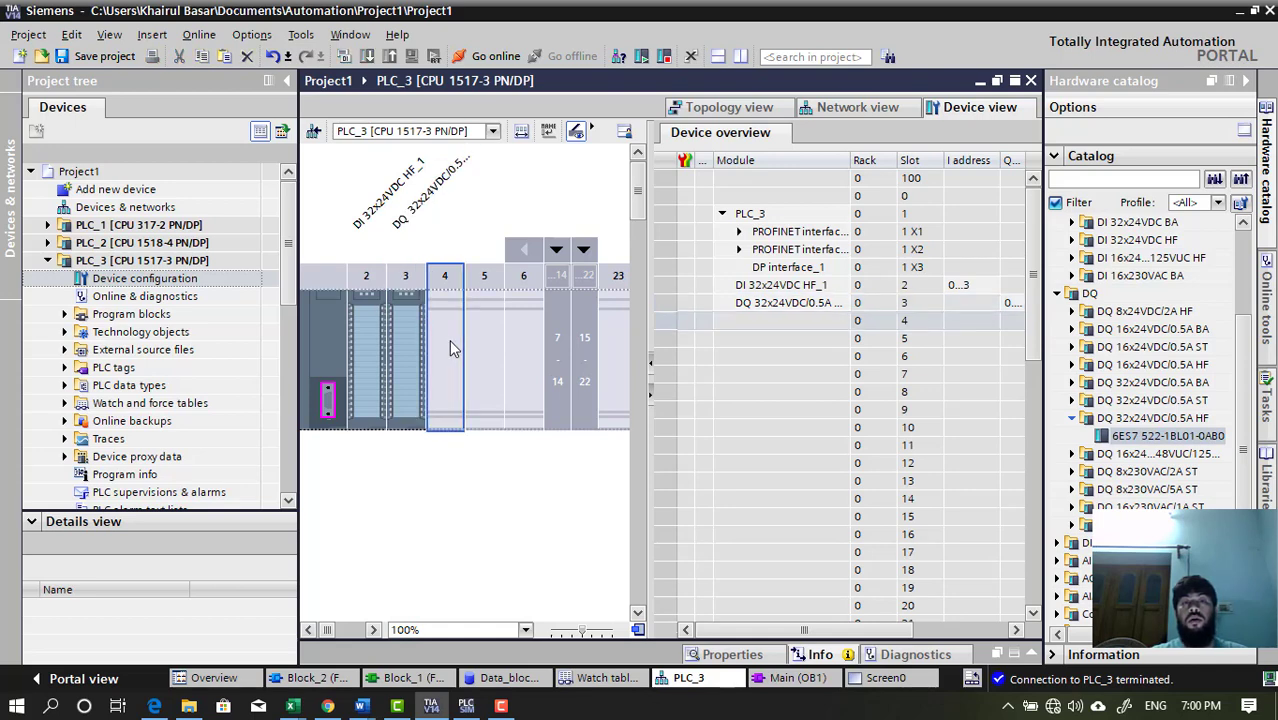
{"action": "left_click", "coordinate": [1058, 295]}
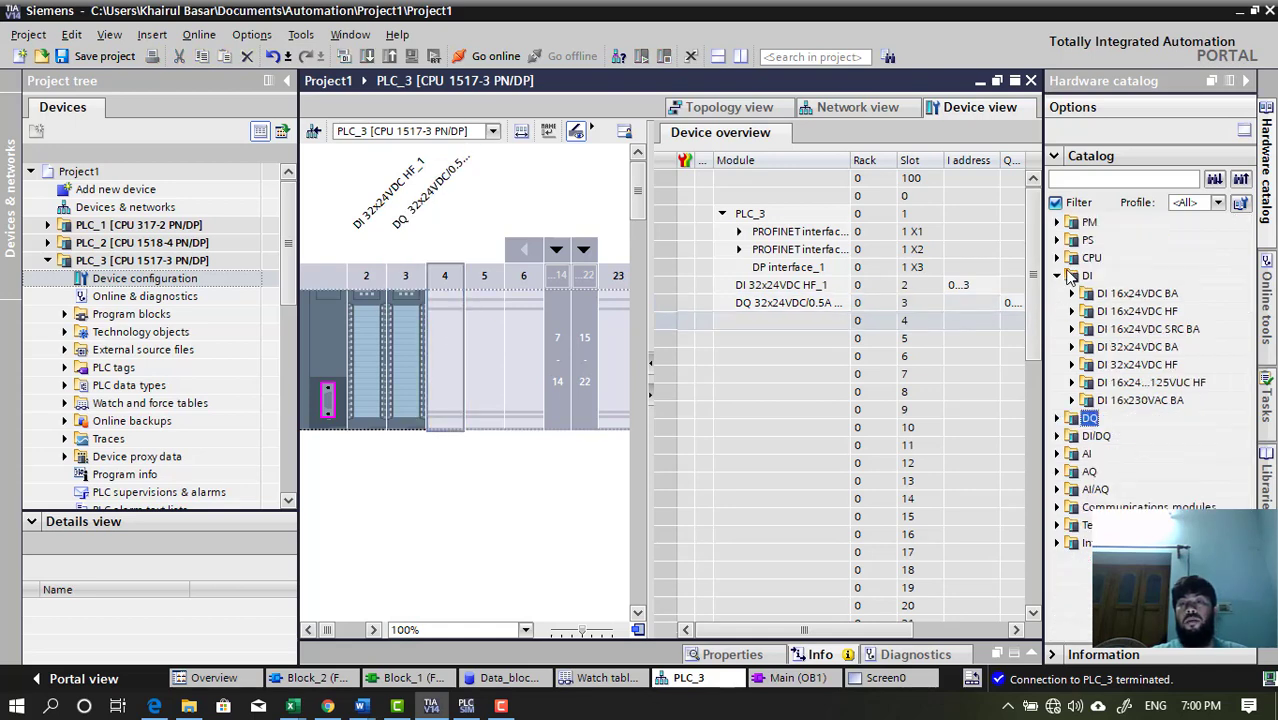
{"action": "left_click", "coordinate": [1057, 275]}
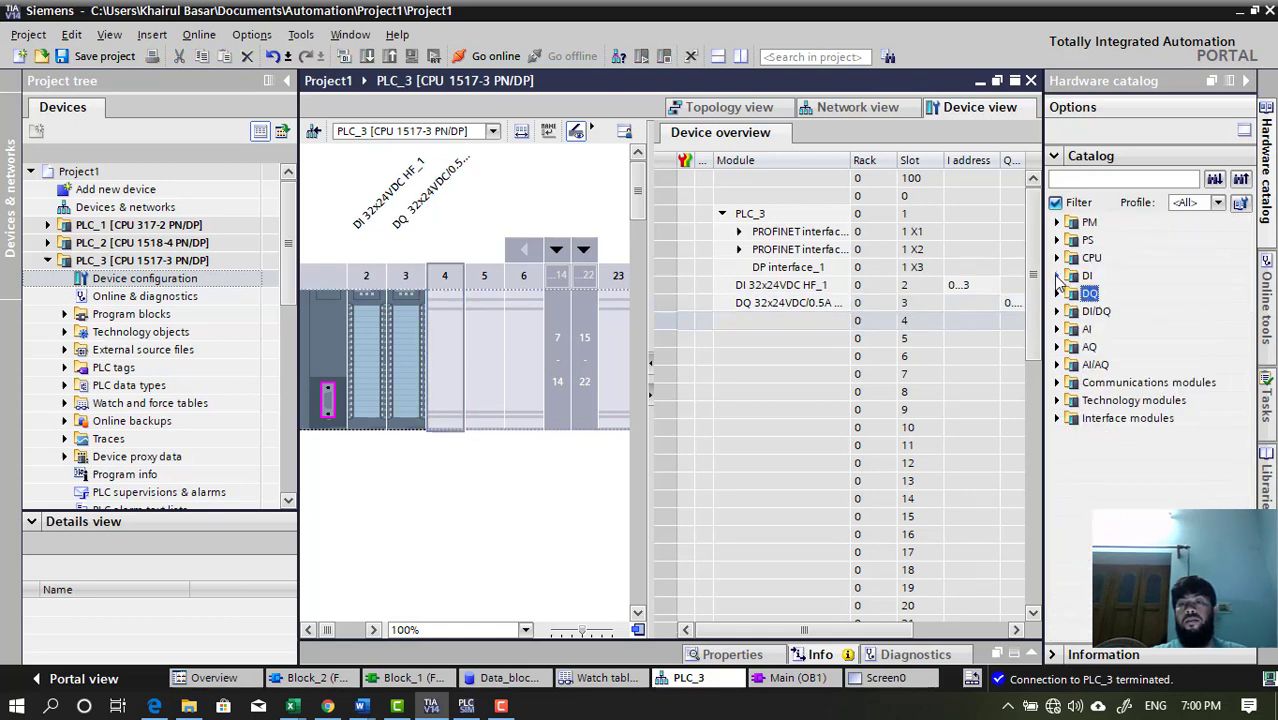
{"action": "left_click", "coordinate": [1057, 330]}
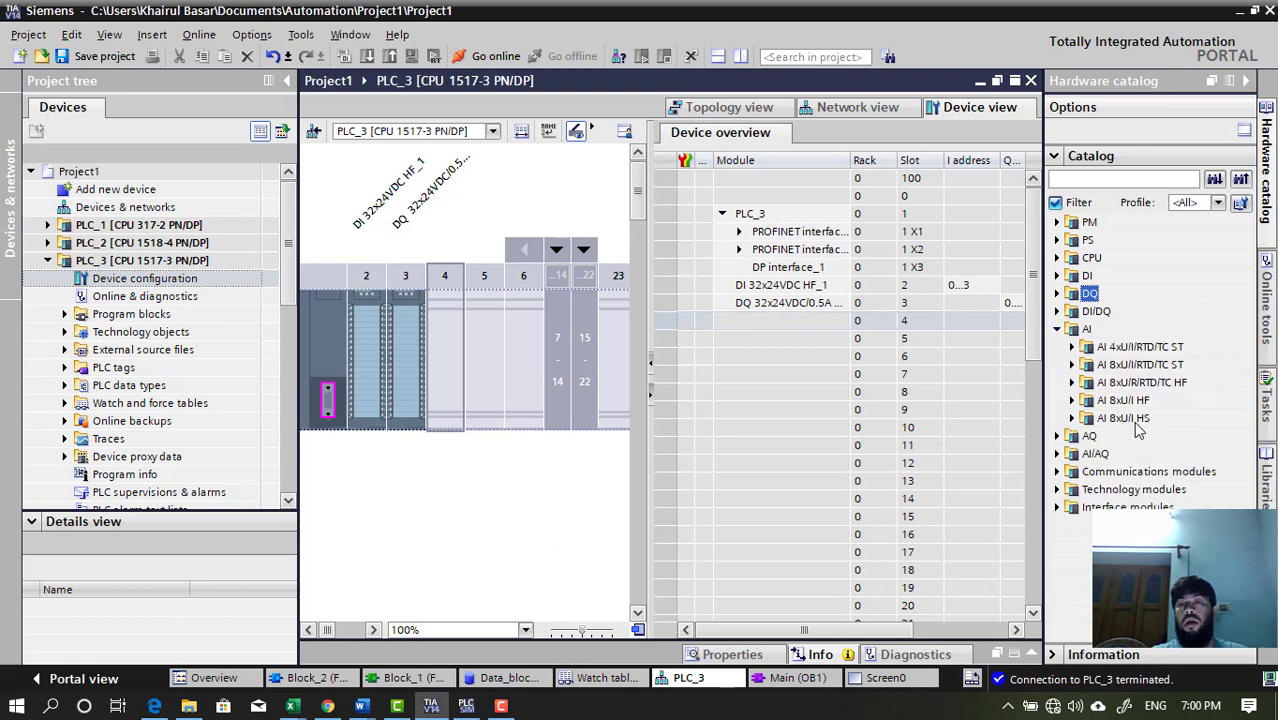
{"action": "left_click", "coordinate": [1123, 400]}
{"action": "left_click", "coordinate": [1072, 400]}
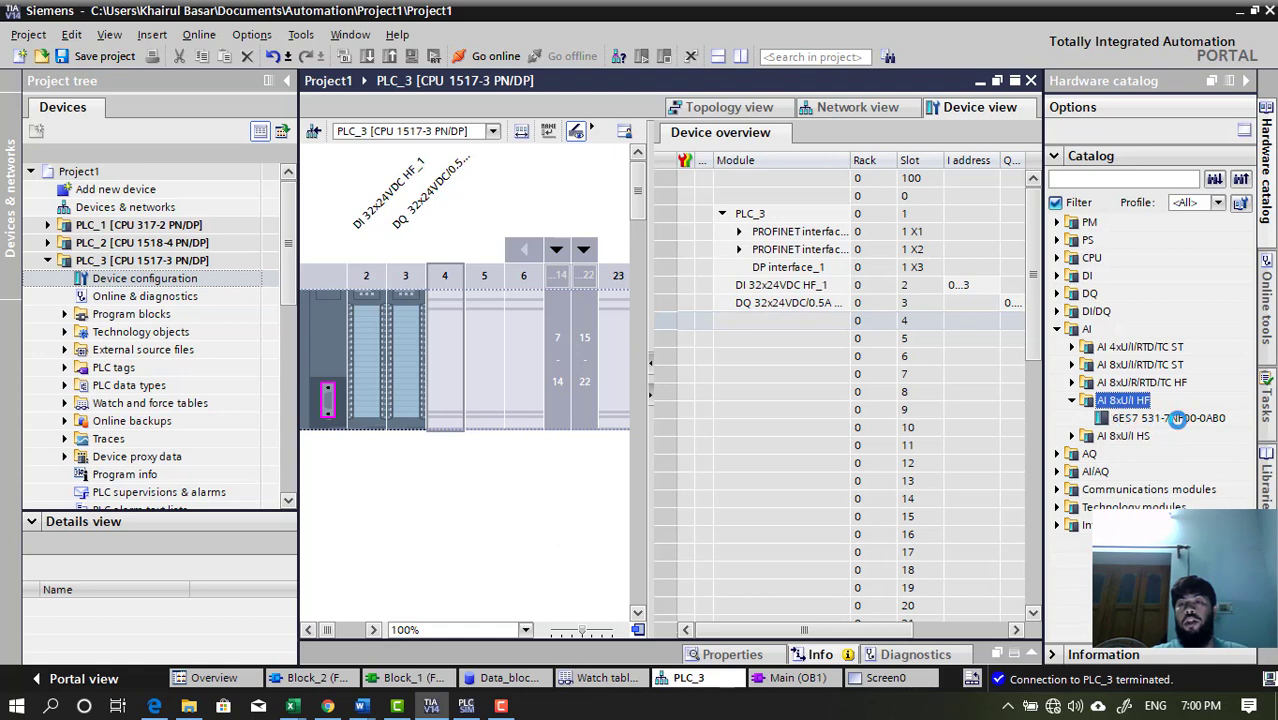
{"action": "left_click", "coordinate": [1172, 419]}
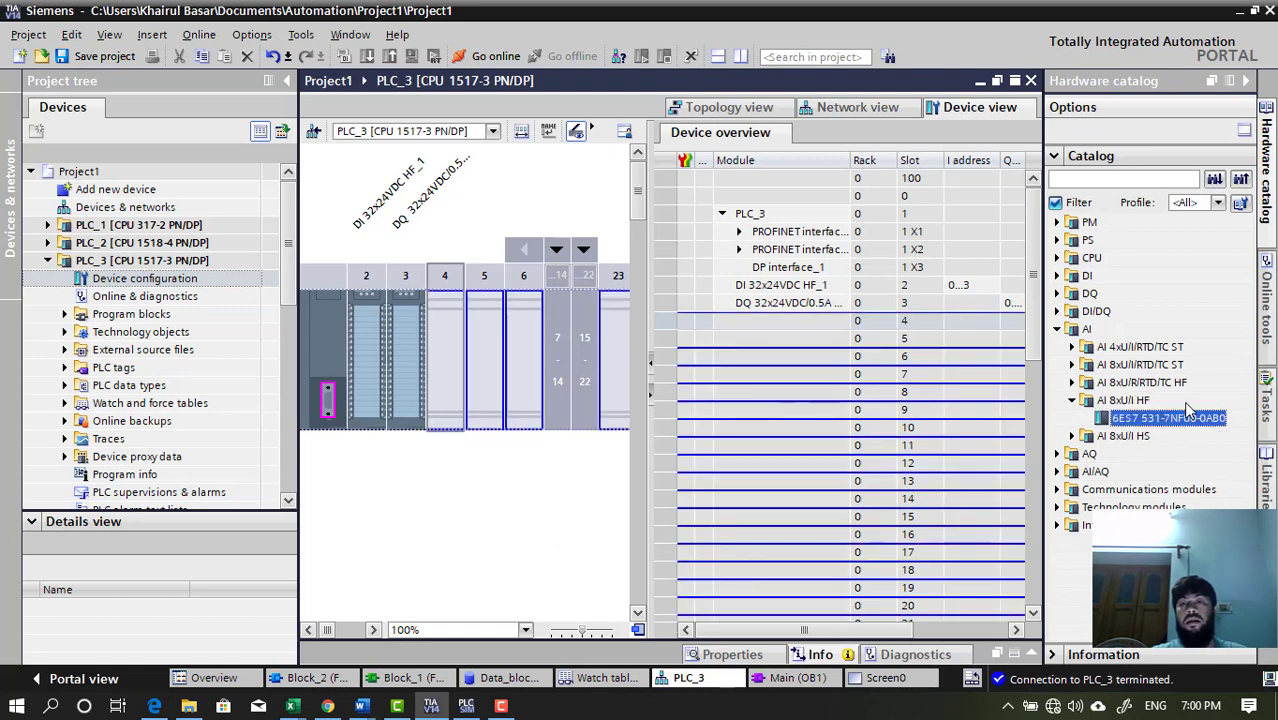
{"action": "left_click_drag", "start_coordinate": [1200, 425], "coordinate": [445, 345]}
Select slot 5 and expand the AQ 4xU/I HF family in the catalog's analog output group
{"action": "left_click", "coordinate": [481, 345]}
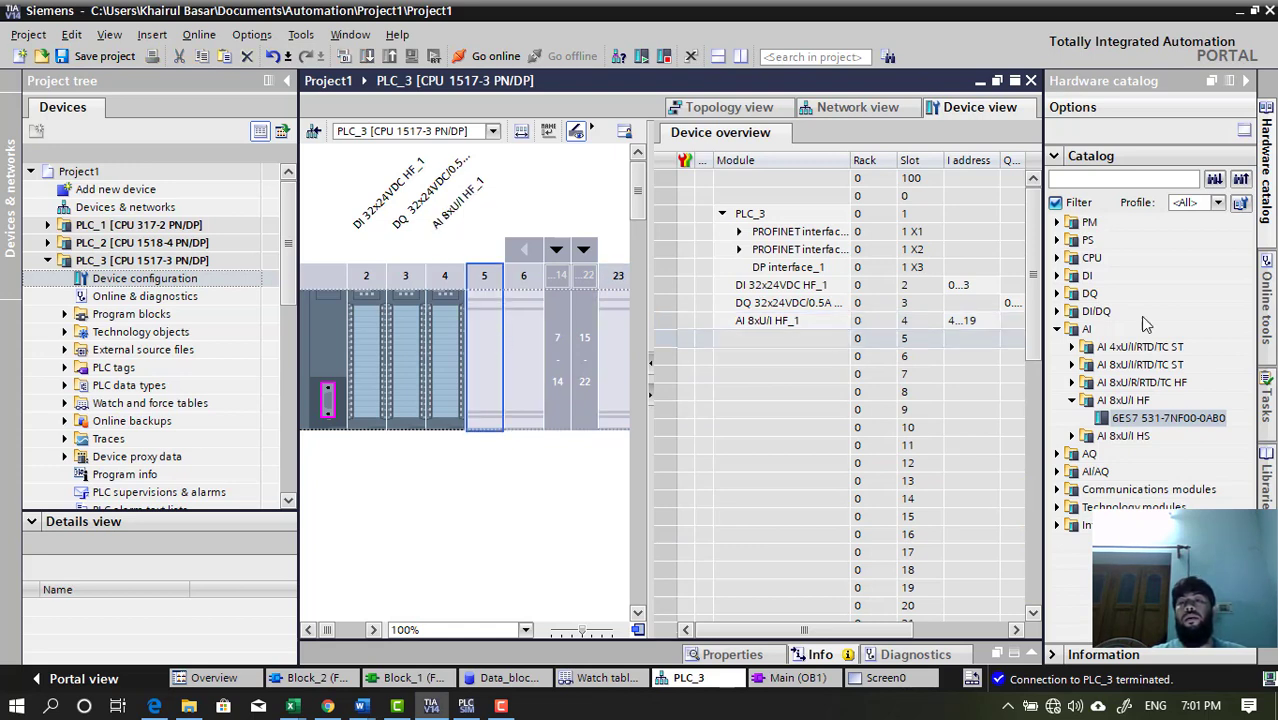
{"action": "left_click", "coordinate": [1072, 400]}
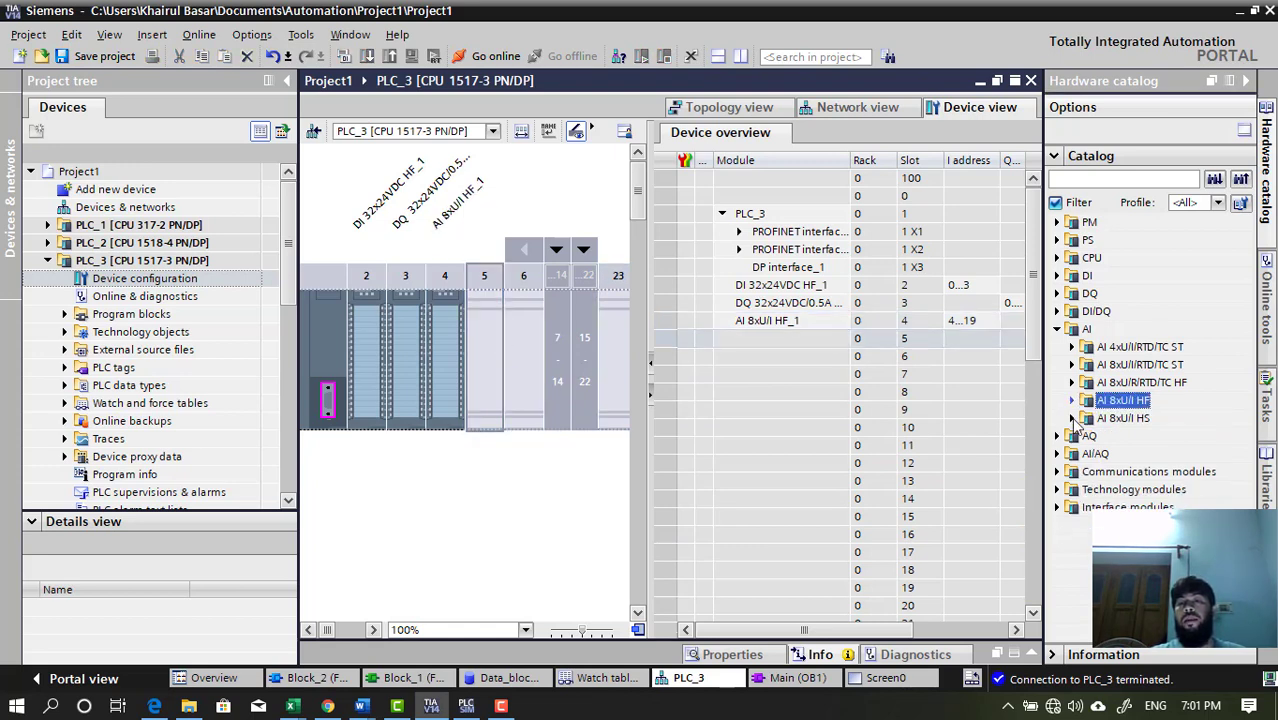
{"action": "left_click", "coordinate": [1057, 331]}
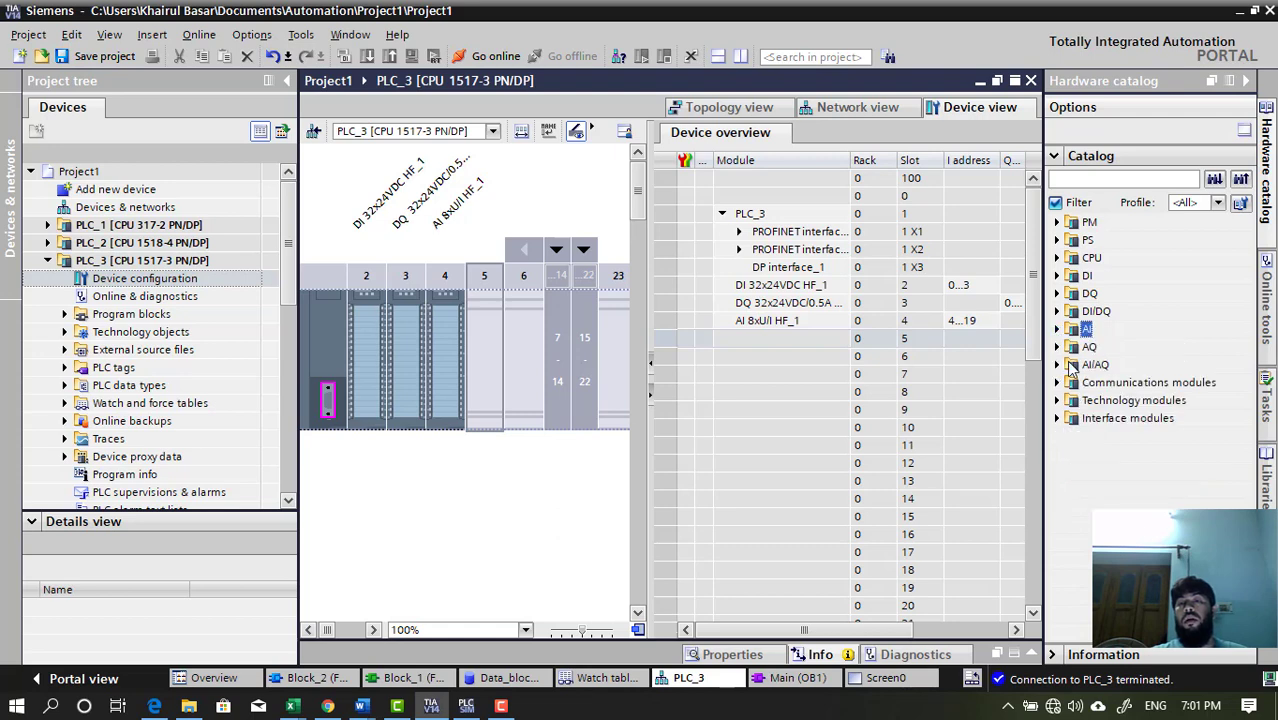
{"action": "left_click", "coordinate": [1057, 347]}
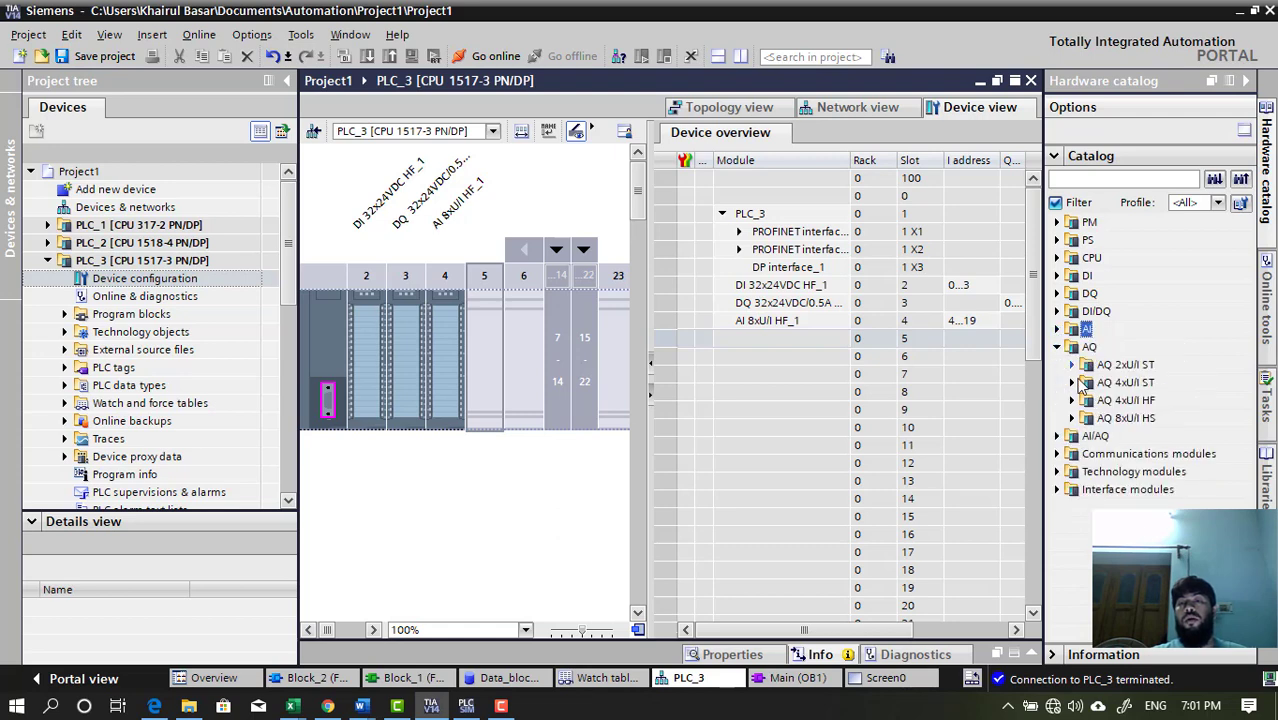
{"action": "left_click", "coordinate": [1117, 420]}
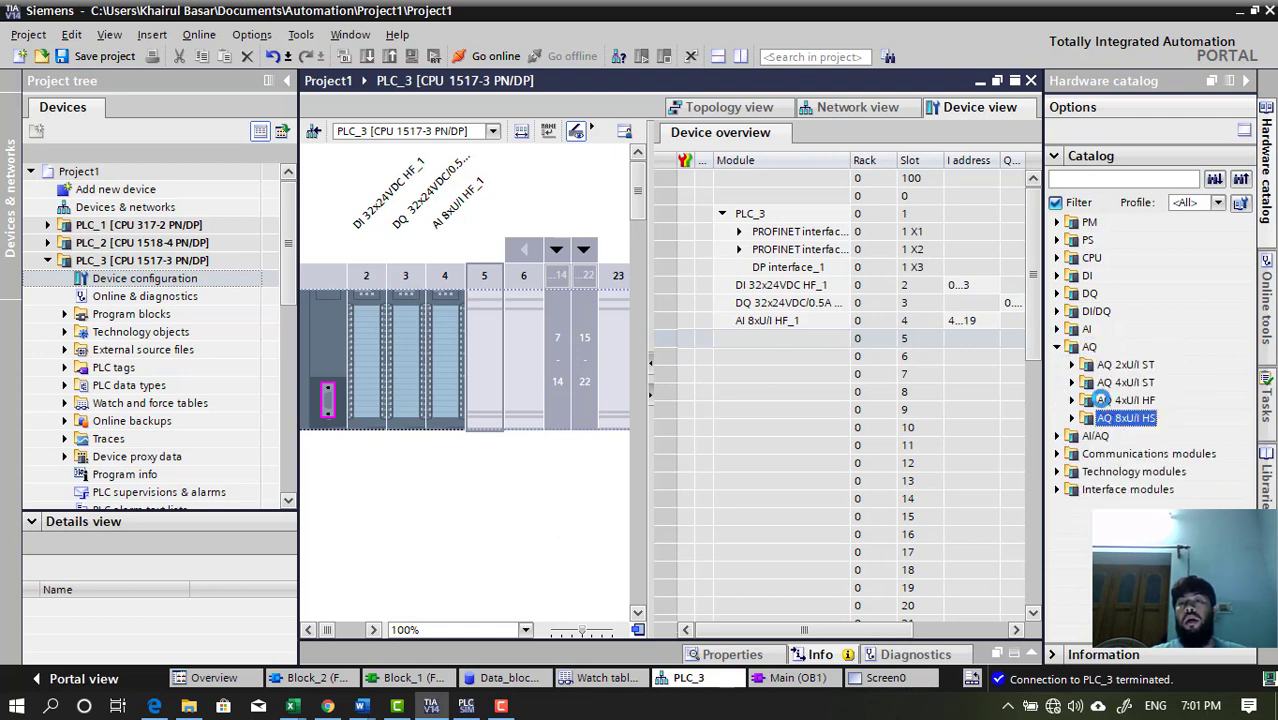
{"action": "left_click", "coordinate": [1101, 404]}
{"action": "left_click", "coordinate": [1073, 402]}
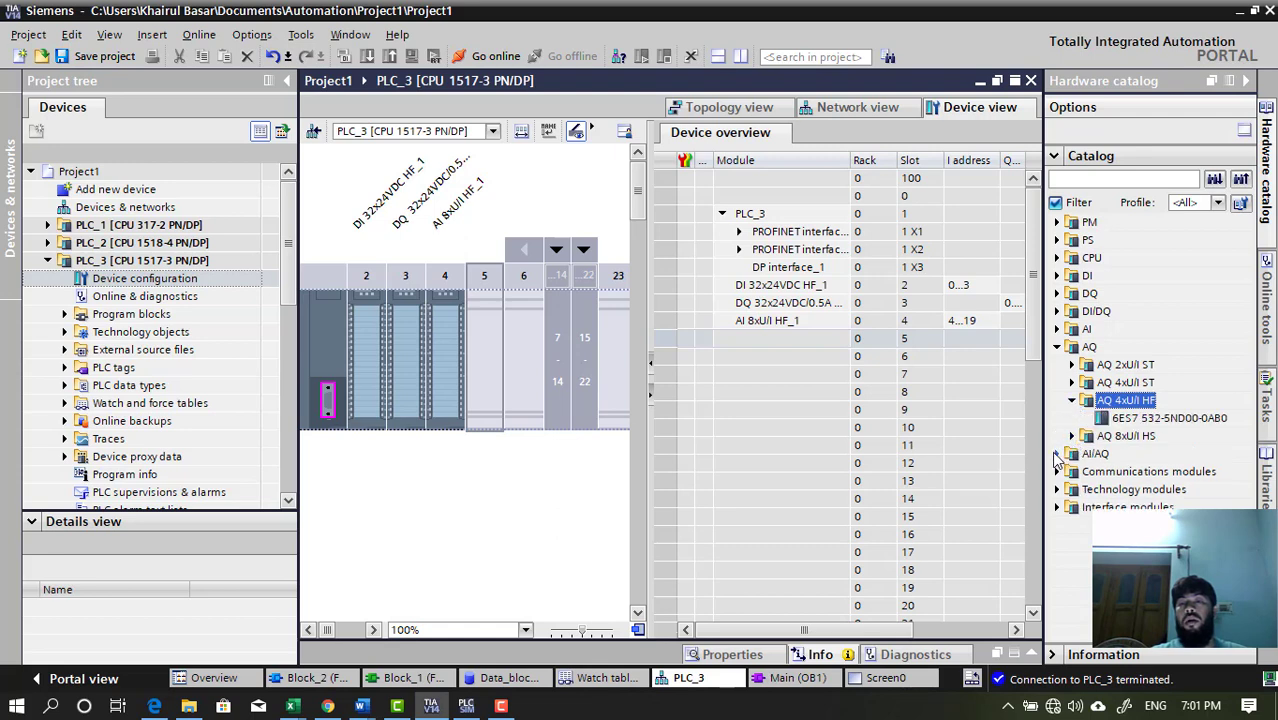
Compare the combined AI/AQ 4xU/I/RTD/TC / 2xU/I ST and AQ 8xU/I HS catalog entries
{"action": "left_click", "coordinate": [1058, 454]}
{"action": "left_click", "coordinate": [1073, 472]}
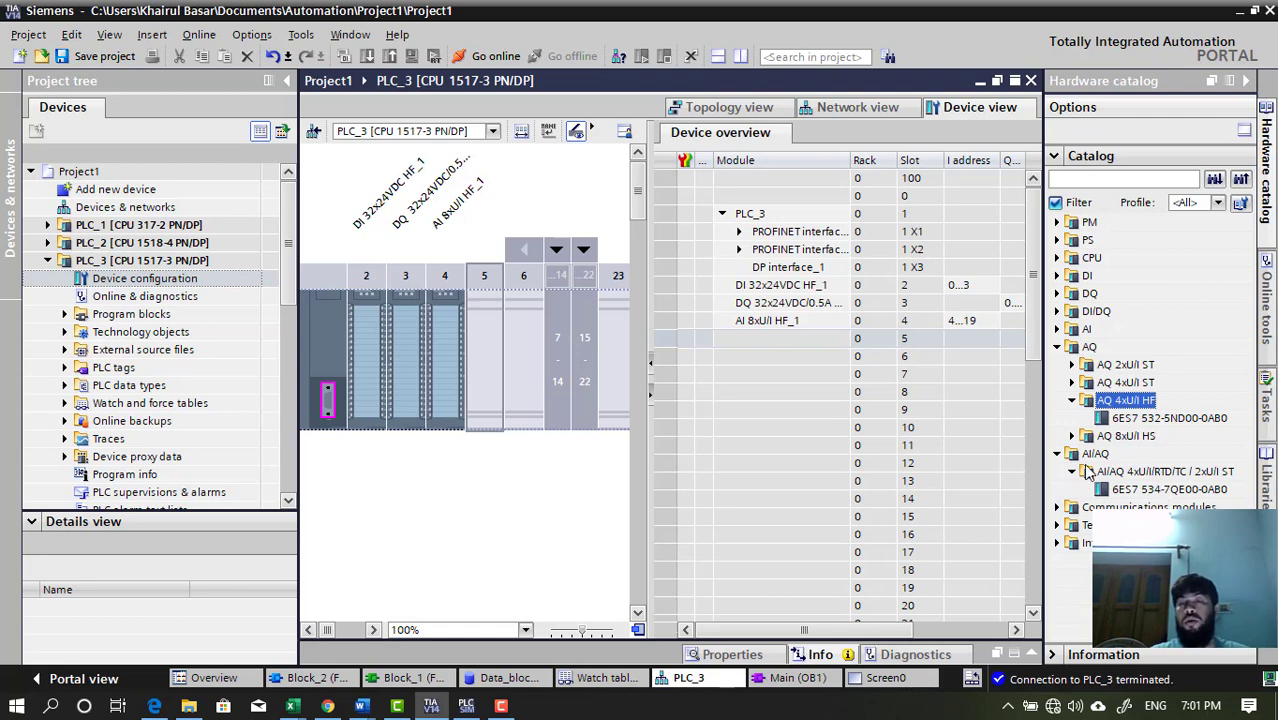
{"action": "left_click", "coordinate": [1058, 455]}
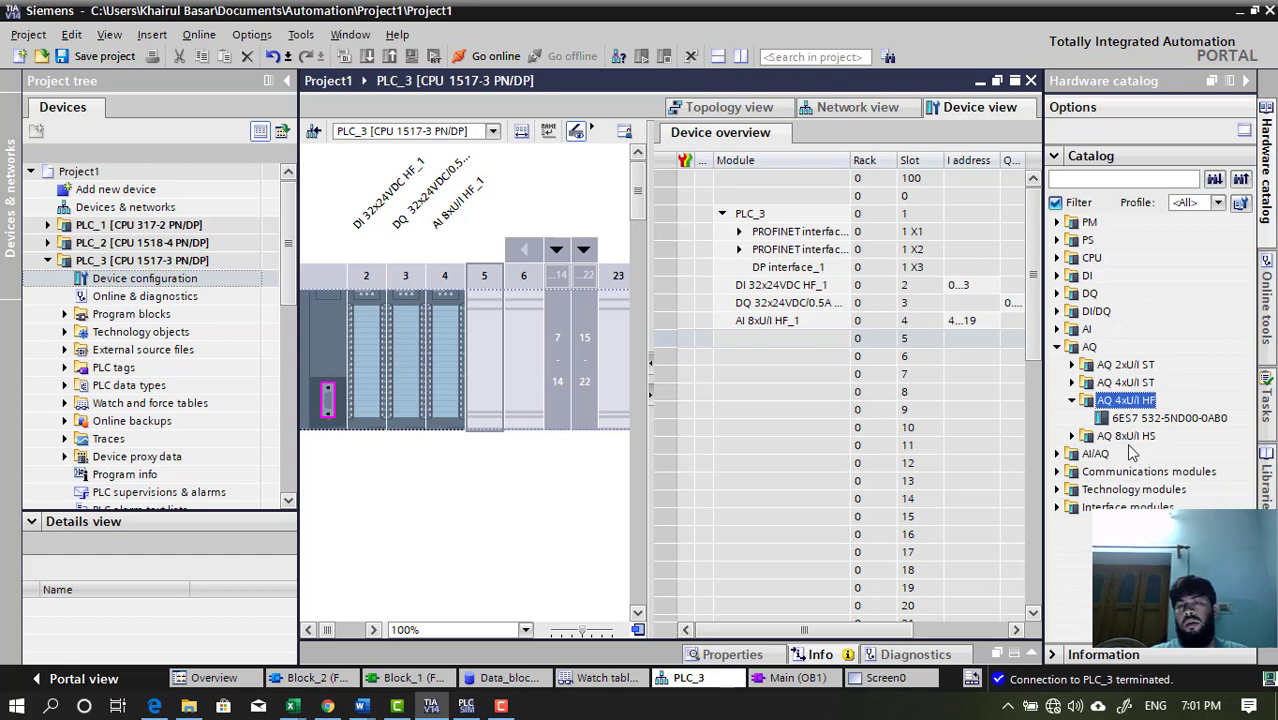
{"action": "left_click", "coordinate": [1100, 438]}
{"action": "left_click", "coordinate": [1072, 436]}
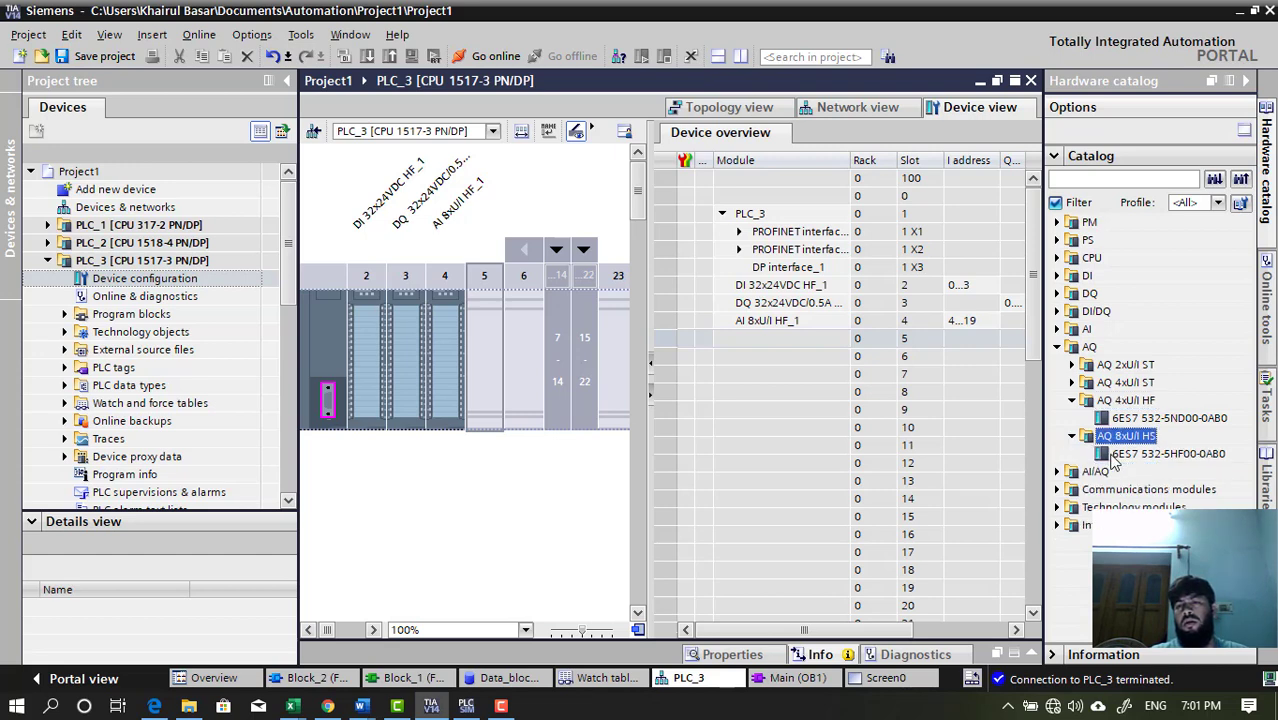
Insert AQ 4xU/I HF module 6ES7 532-5ND00-0AB0 into slot 5
{"action": "left_click", "coordinate": [1163, 453]}
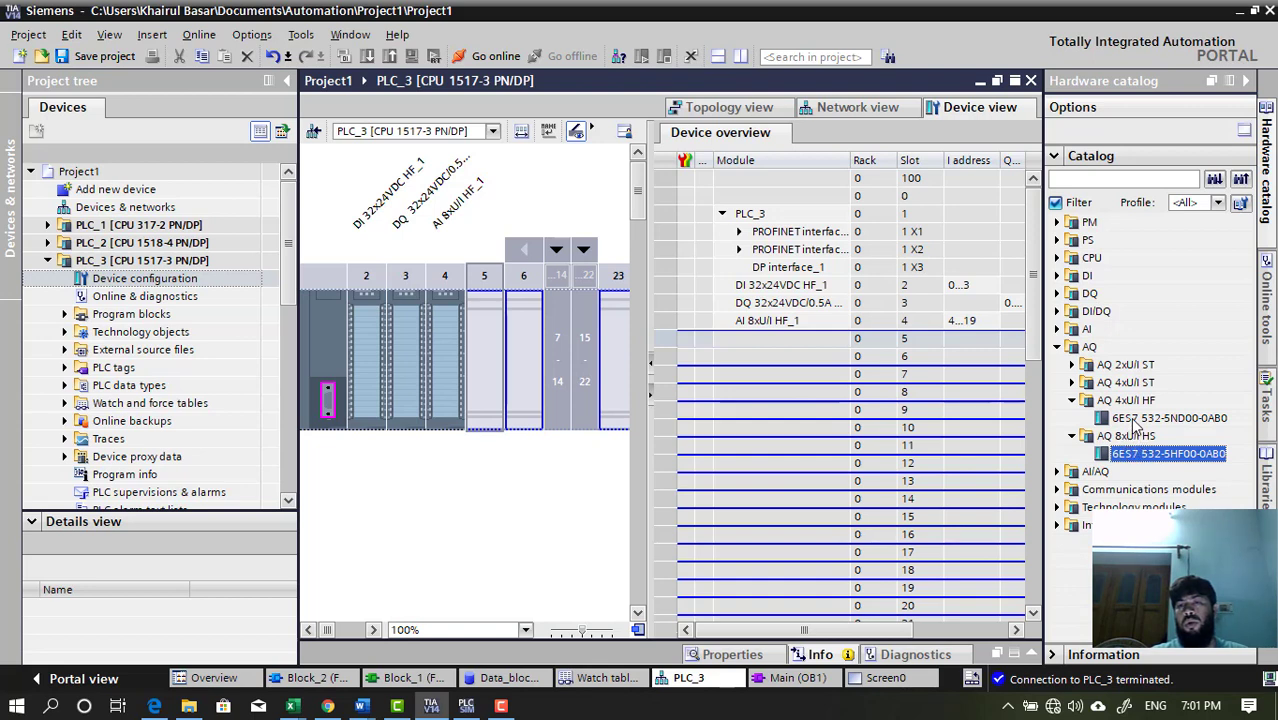
{"action": "left_click", "coordinate": [1150, 418]}
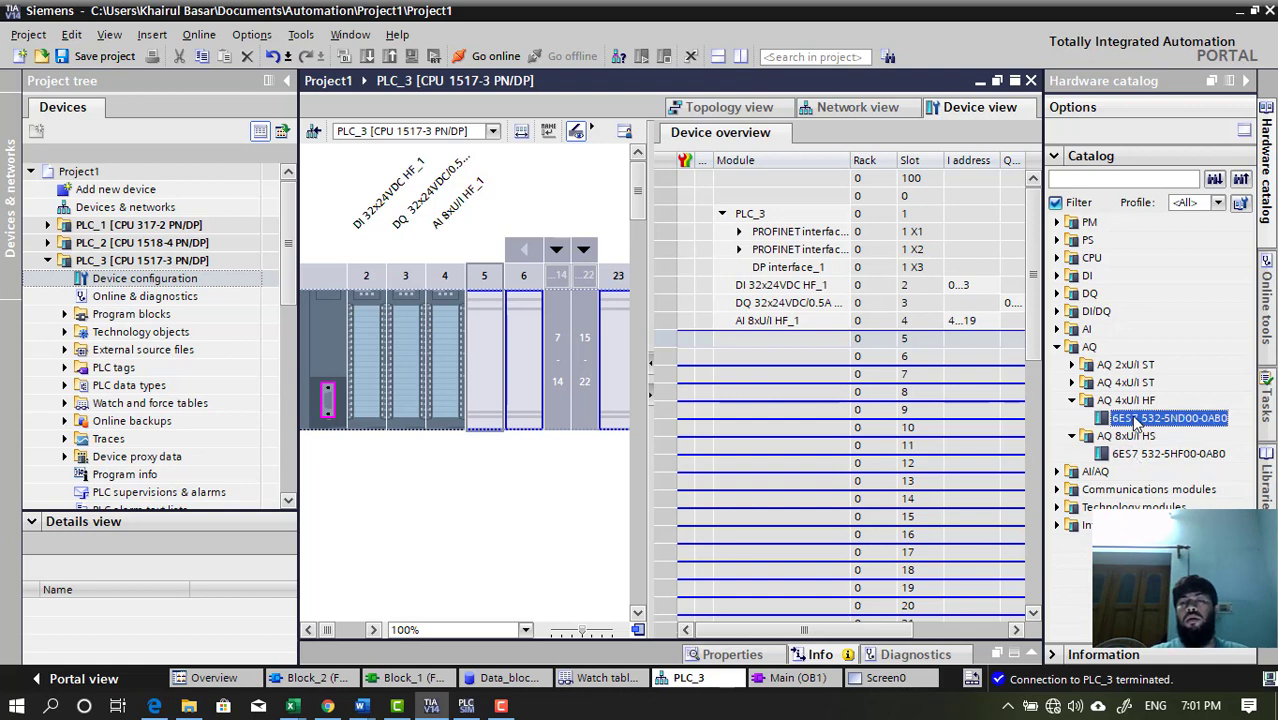
{"action": "left_click_drag", "start_coordinate": [1137, 425], "coordinate": [515, 333]}
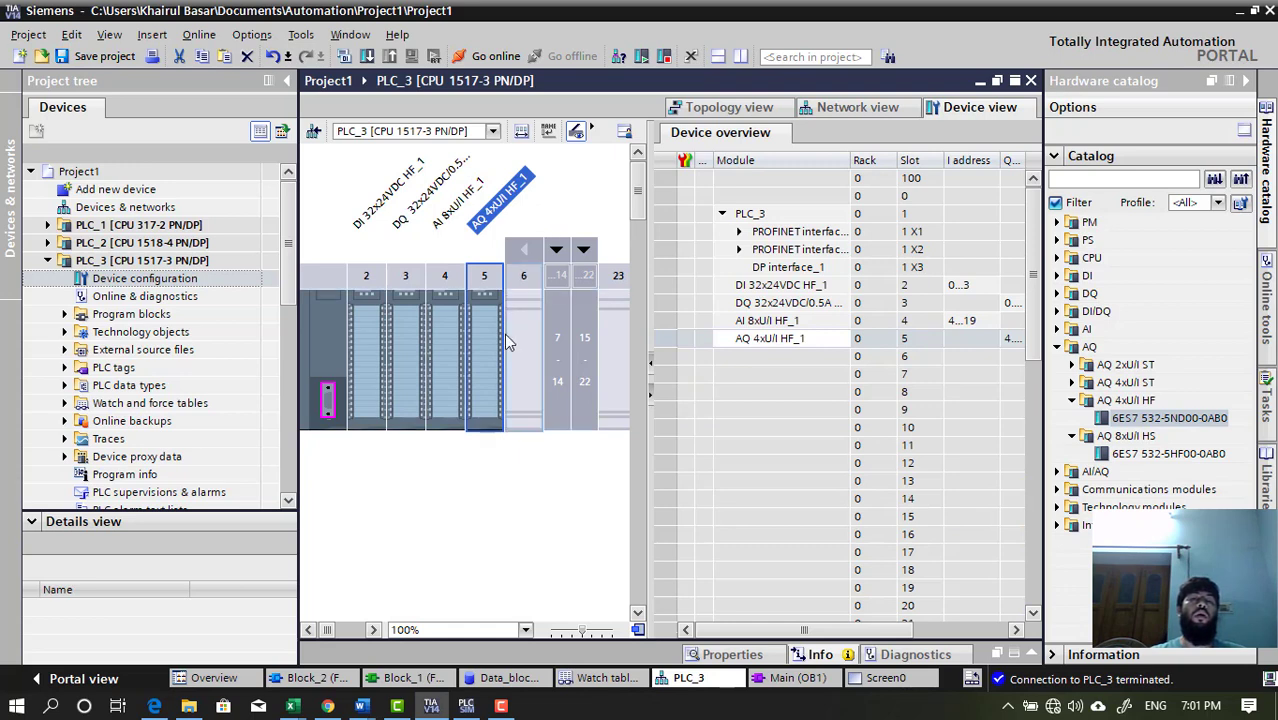
Save the project and restore the PLC_3 rack view, widened to show every slot
{"action": "key", "text": "ctrl+s"}
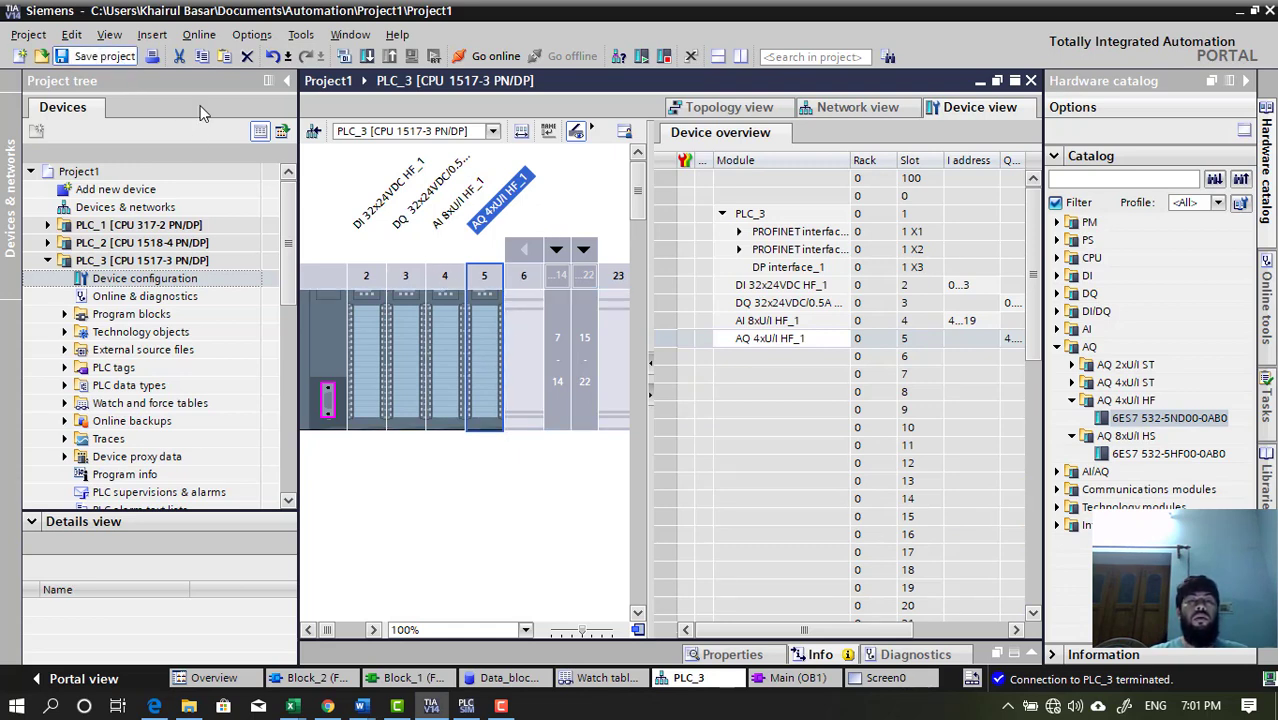
{"action": "mouse_move", "coordinate": [327, 632]}
{"action": "left_mouse_down"}
{"action": "mouse_move", "coordinate": [313, 631]}
{"action": "mouse_move", "coordinate": [335, 630]}
{"action": "left_mouse_up"}
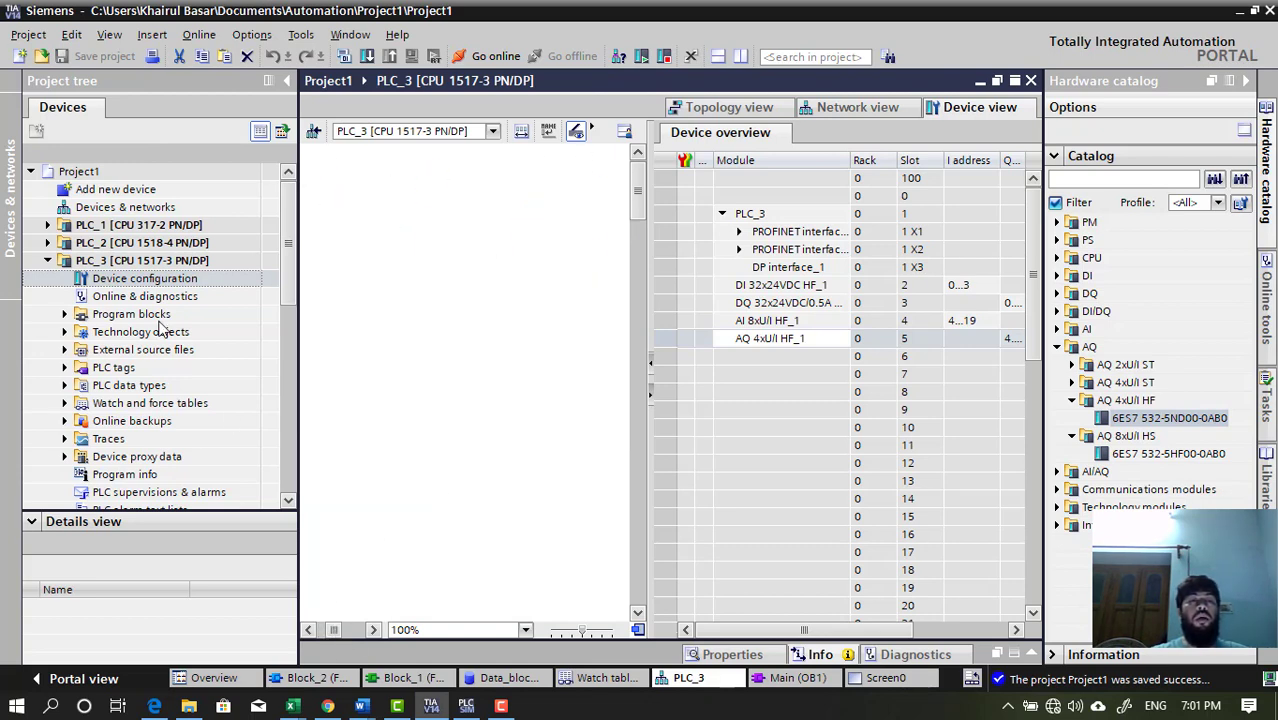
{"action": "double_click", "coordinate": [155, 280]}
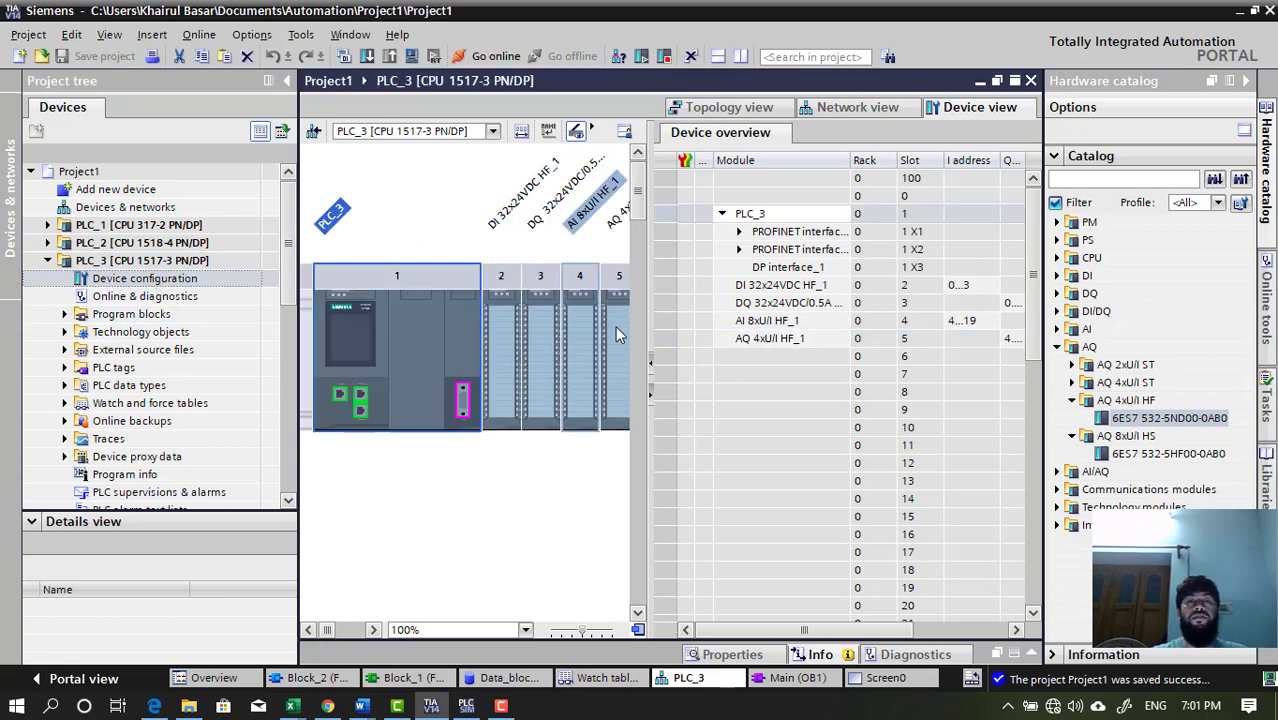
{"action": "left_click_drag", "start_coordinate": [645, 333], "coordinate": [815, 333]}
Open the slot 4 AI 8xU/I HF_1 module parameters and scroll down to its Measuring settings
{"action": "left_click", "coordinate": [519, 210]}
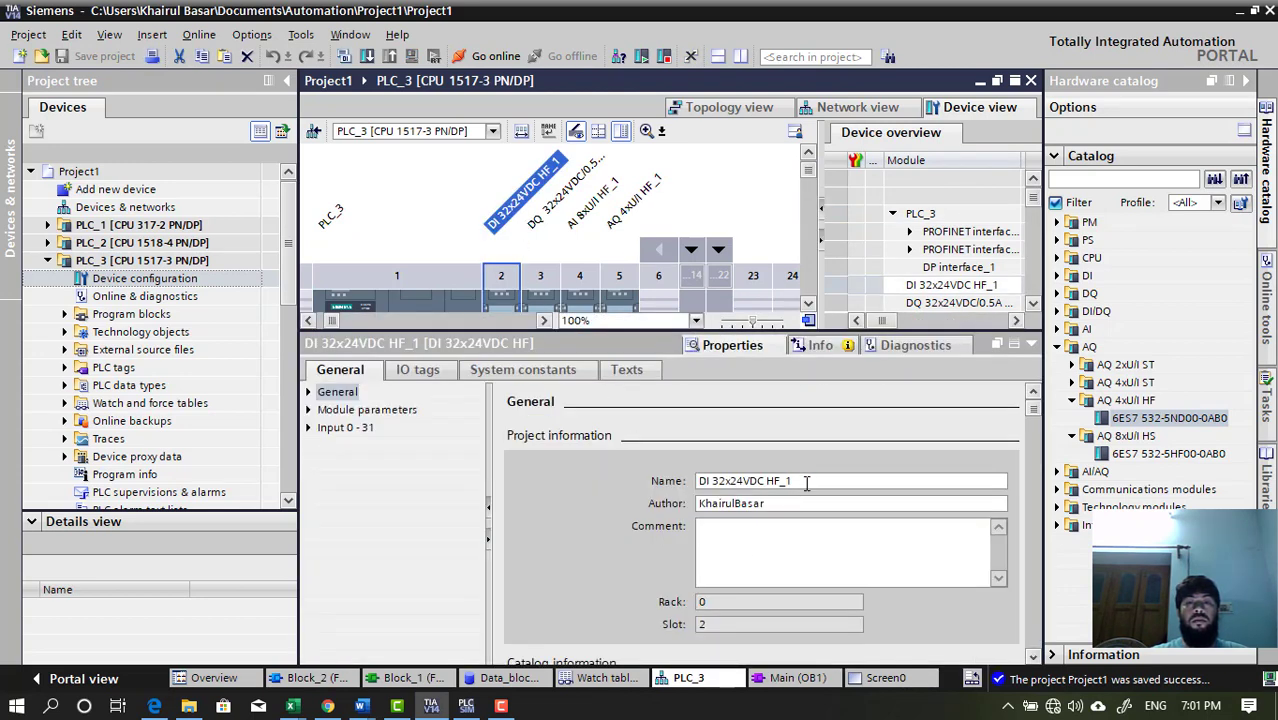
{"action": "left_click", "coordinate": [711, 482]}
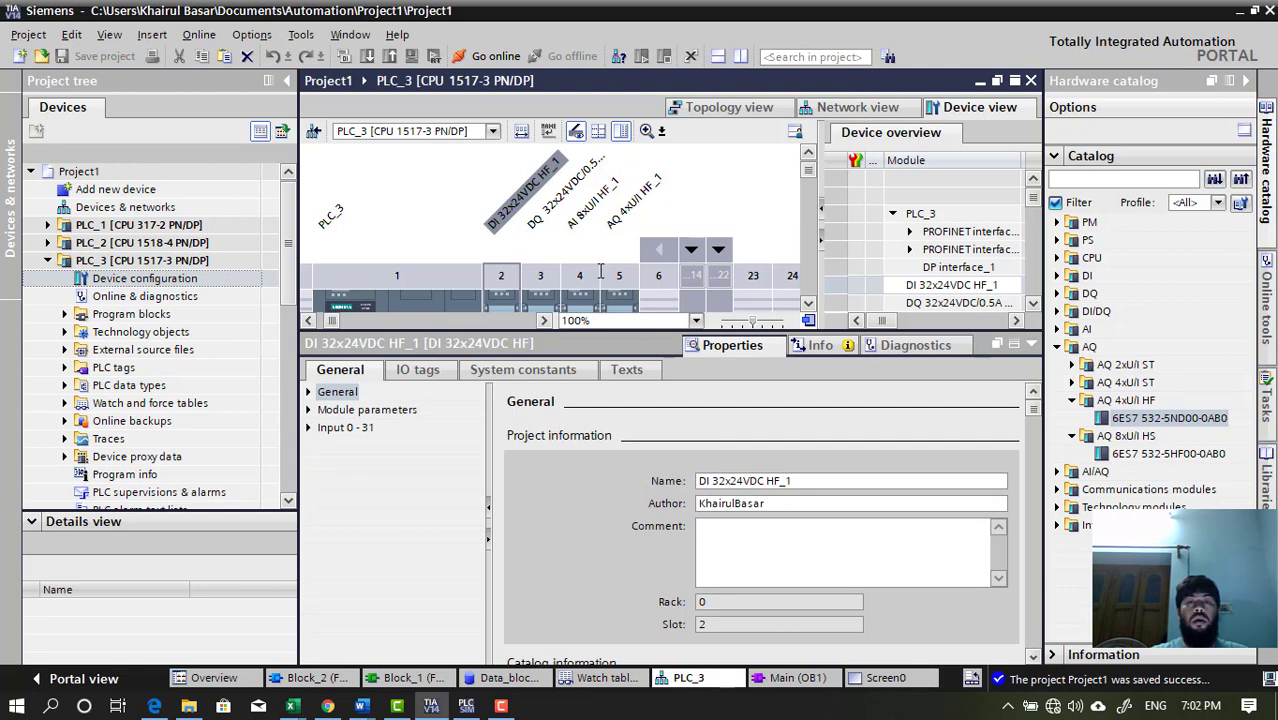
{"action": "left_click", "coordinate": [568, 205]}
{"action": "left_click", "coordinate": [592, 203]}
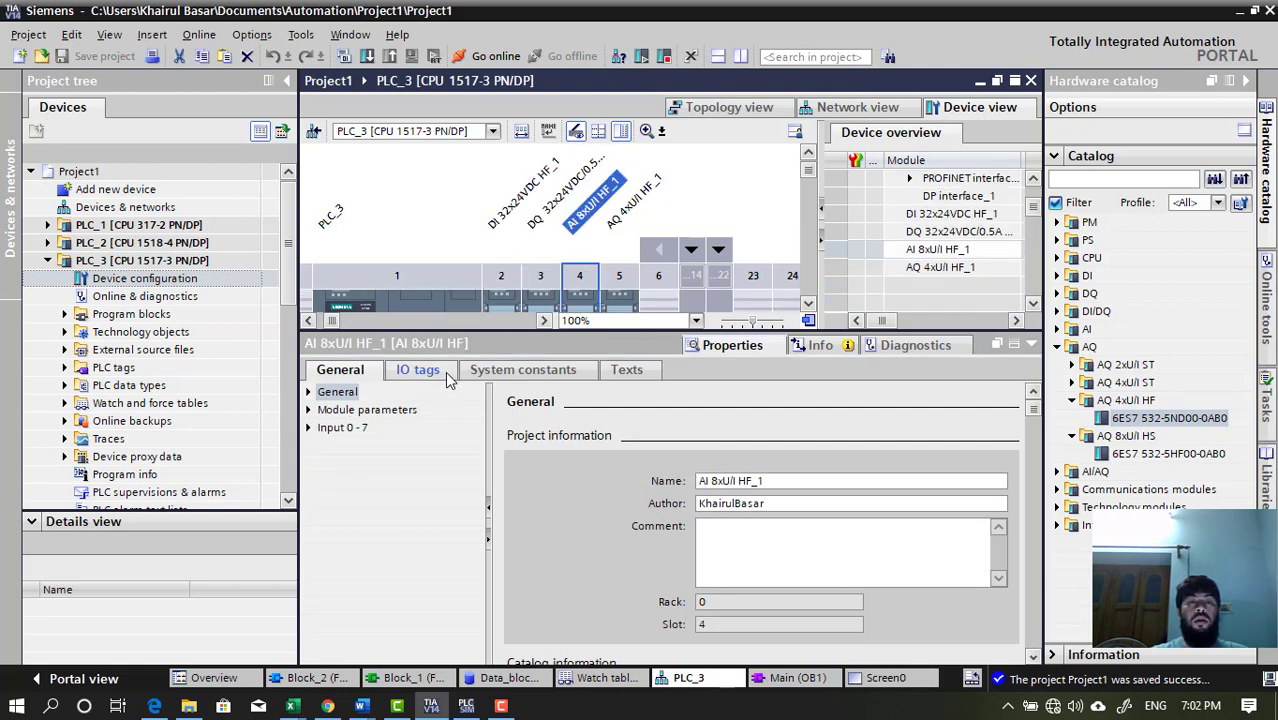
{"action": "left_click", "coordinate": [378, 411]}
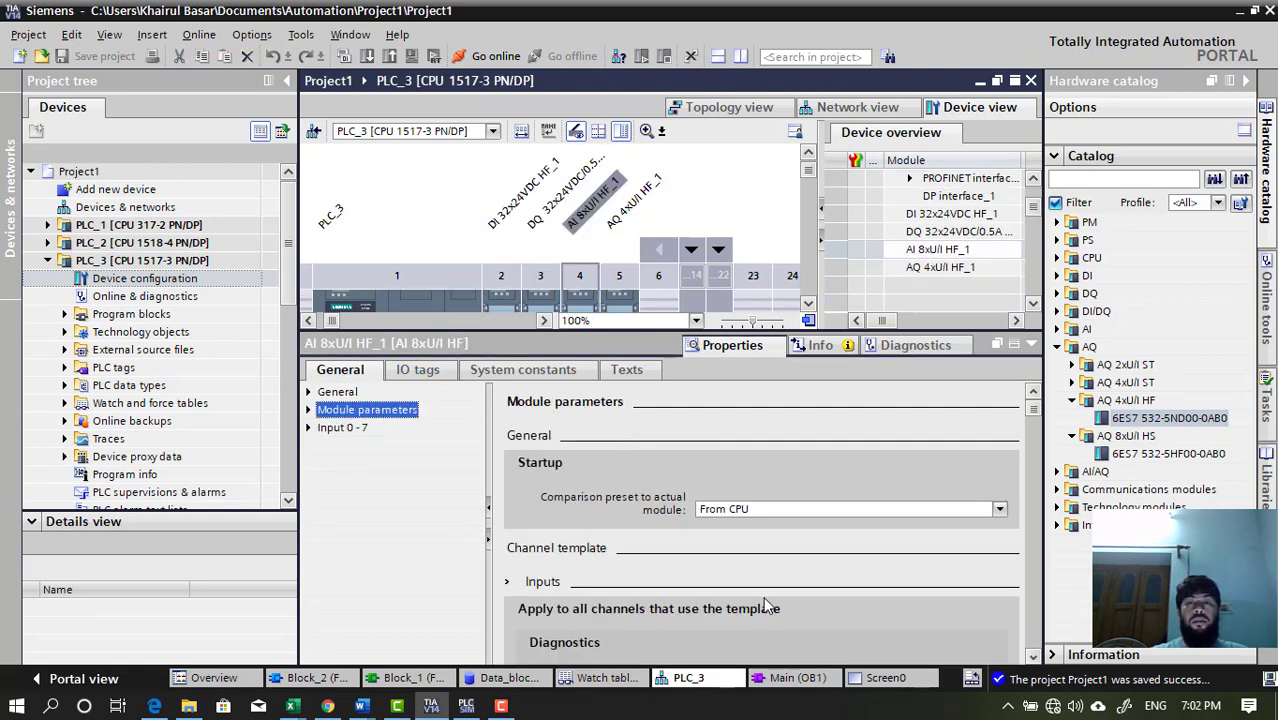
{"action": "scroll", "coordinate": [791, 580], "scroll_direction": "down", "scroll_amount": 4}
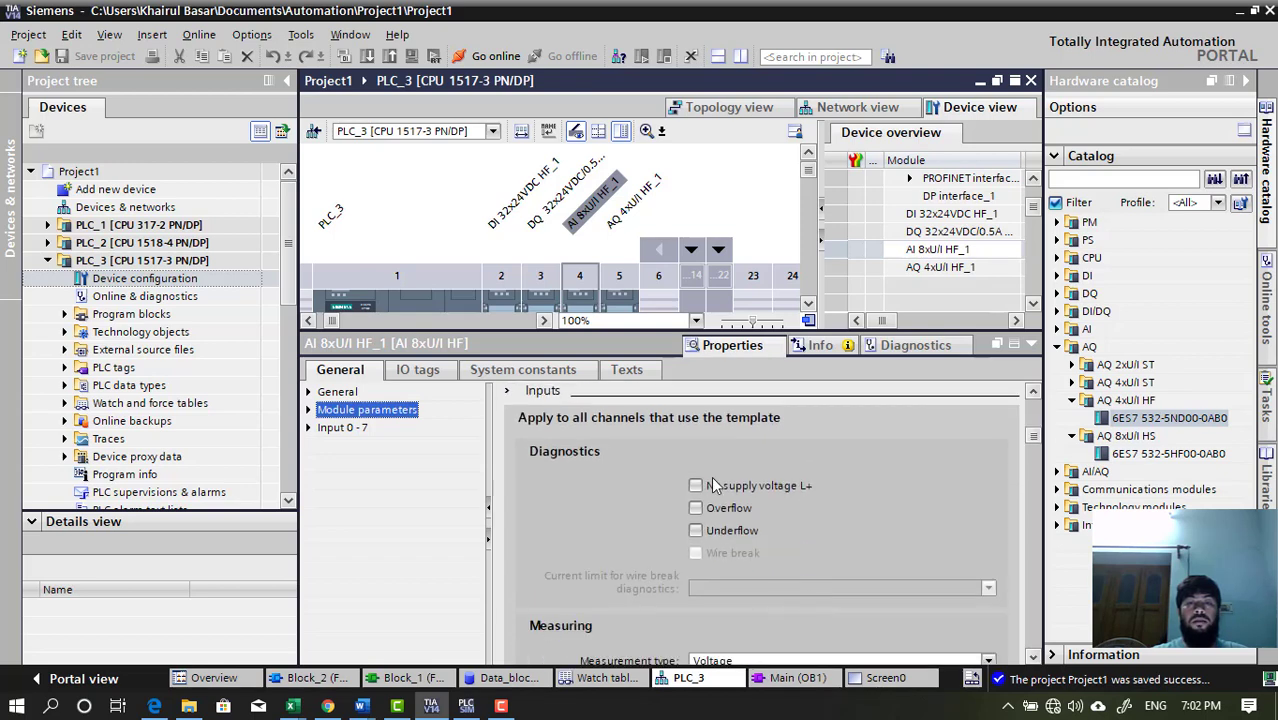
{"action": "scroll", "coordinate": [698, 585], "scroll_direction": "down", "scroll_amount": 3}
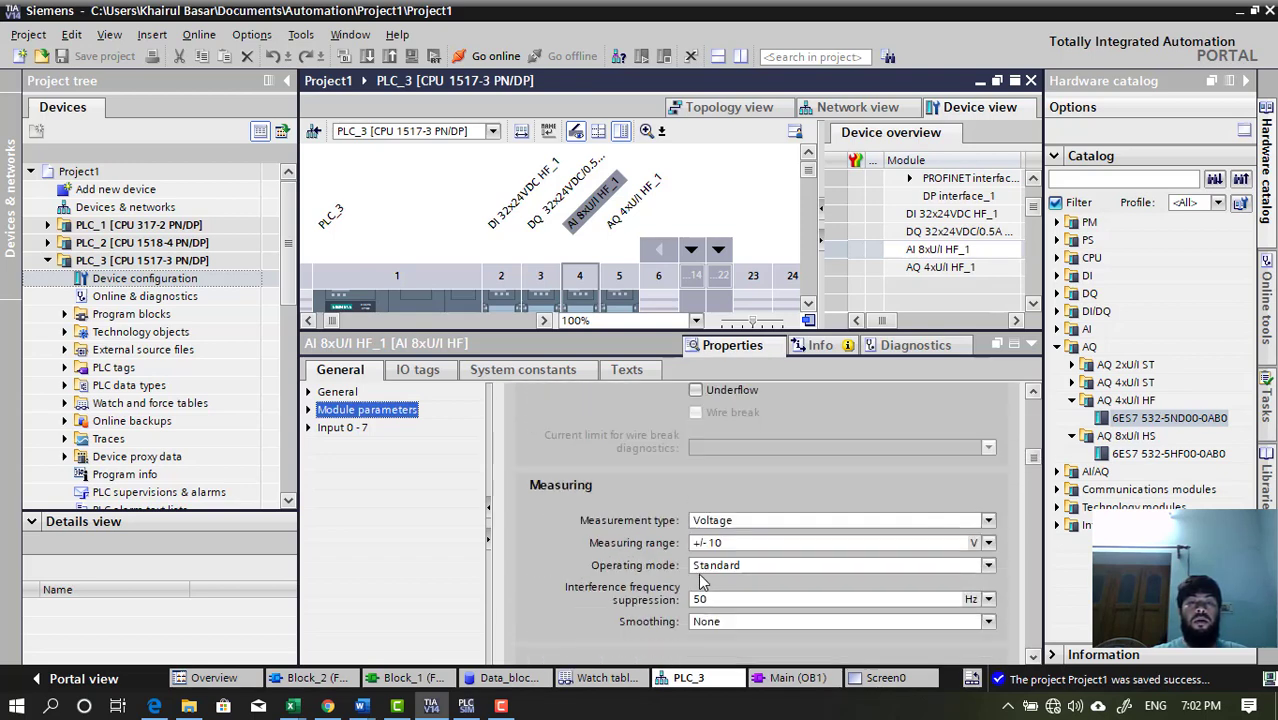
{"action": "left_click", "coordinate": [988, 522]}
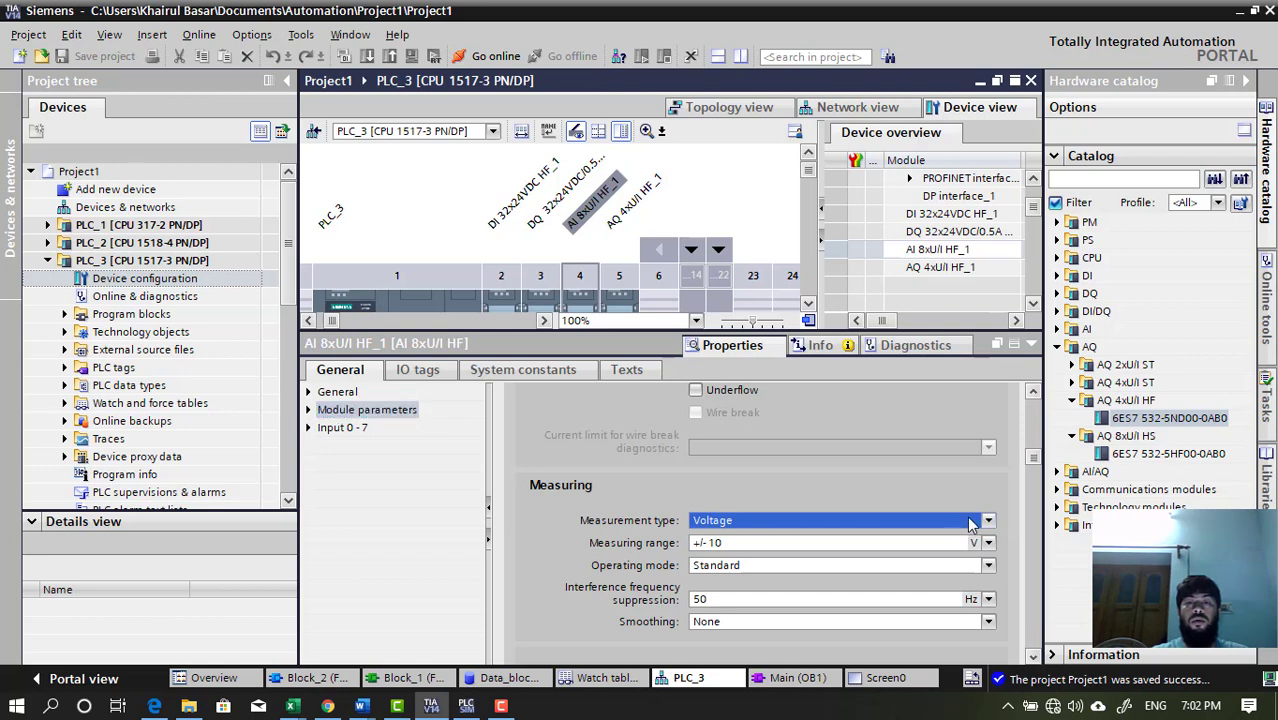
{"action": "left_click", "coordinate": [970, 522]}
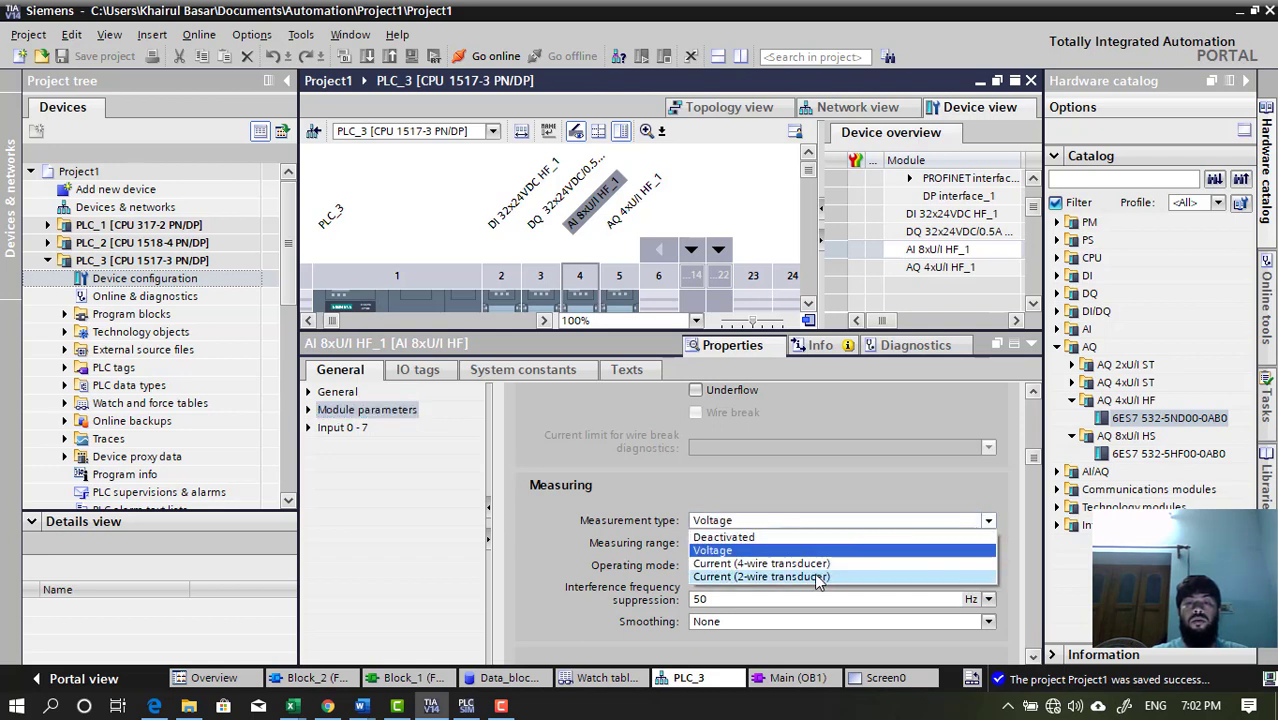
{"action": "left_click", "coordinate": [740, 551]}
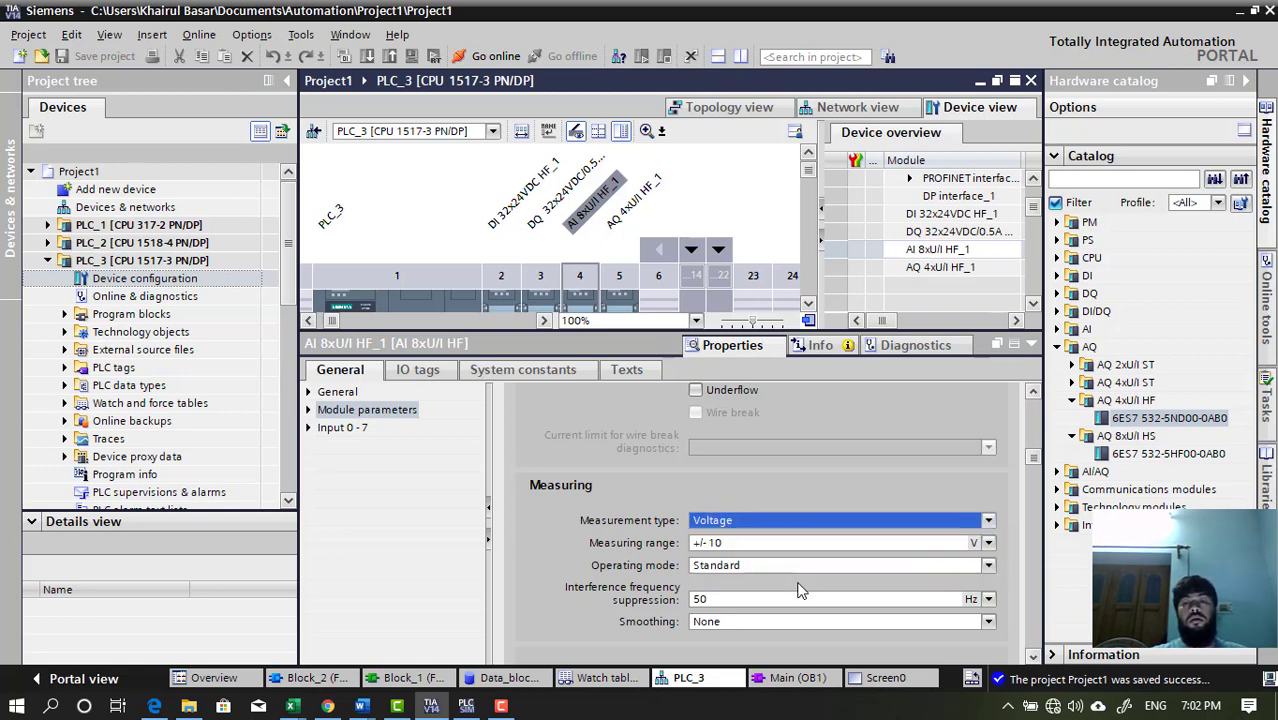
{"action": "left_click", "coordinate": [1033, 657]}
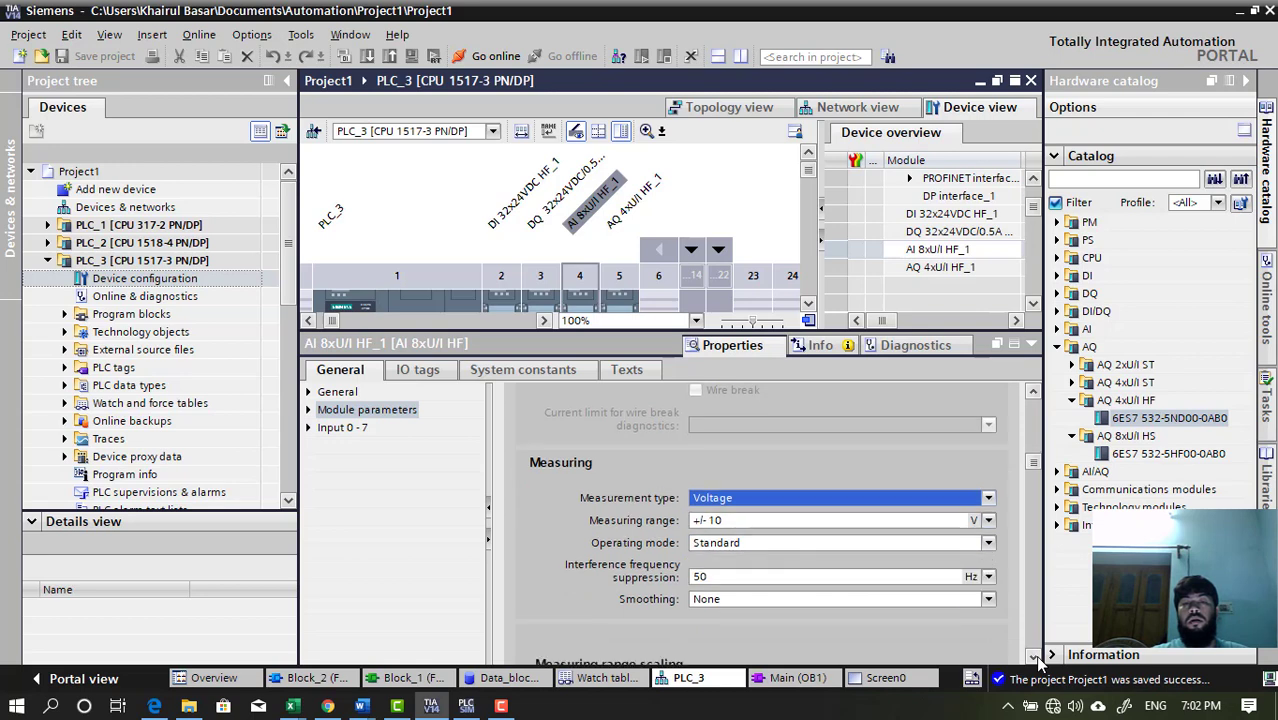
{"action": "left_click", "coordinate": [1033, 657]}
{"action": "left_click", "coordinate": [1033, 657]}
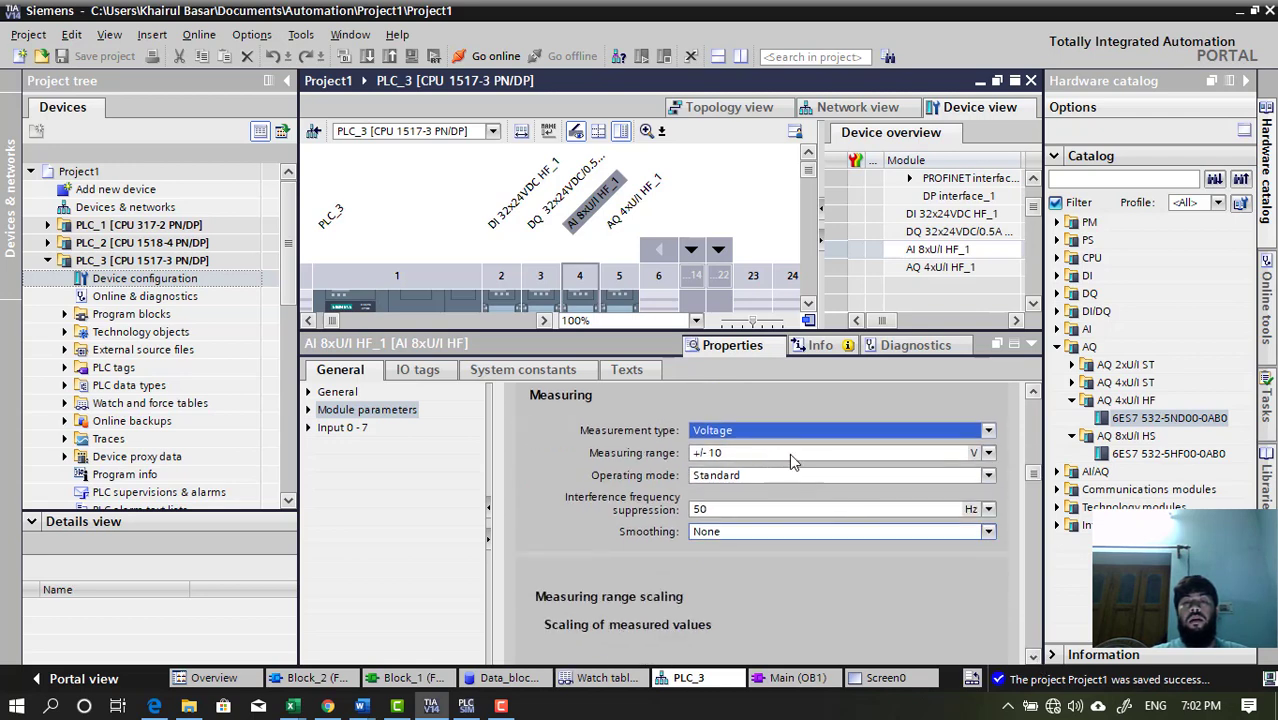
{"action": "left_click", "coordinate": [988, 454]}
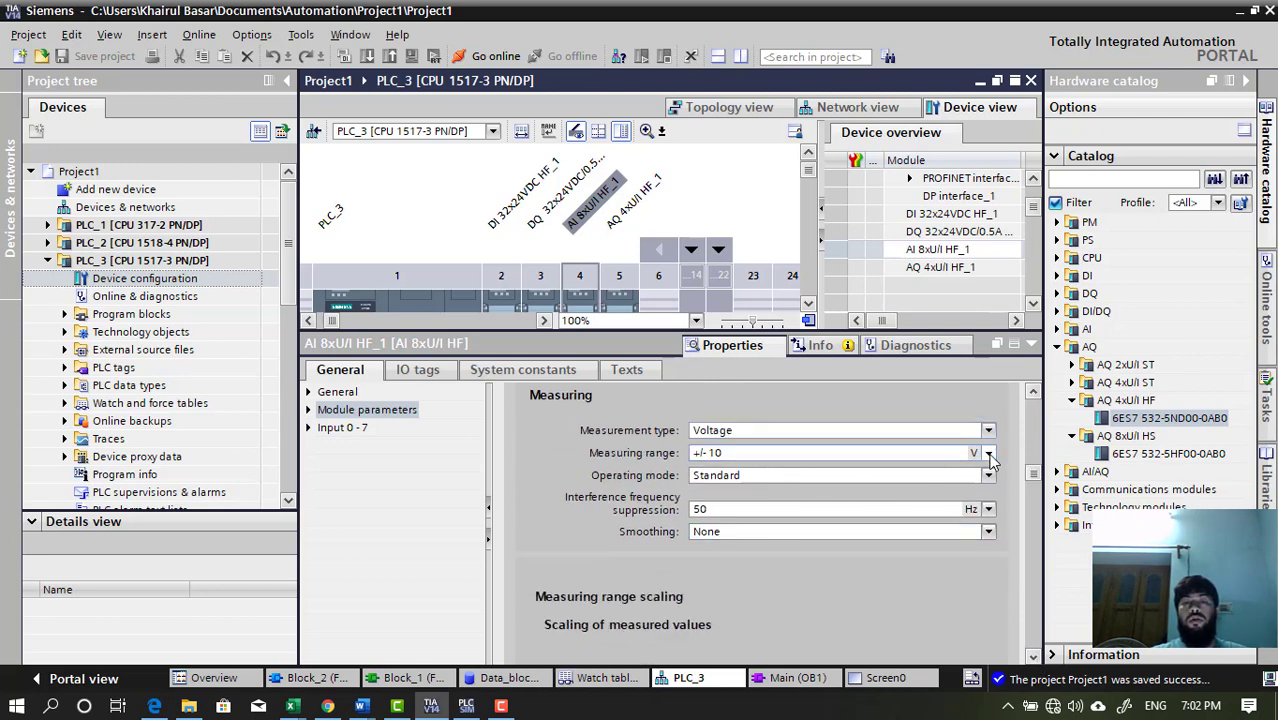
{"action": "left_click", "coordinate": [989, 455]}
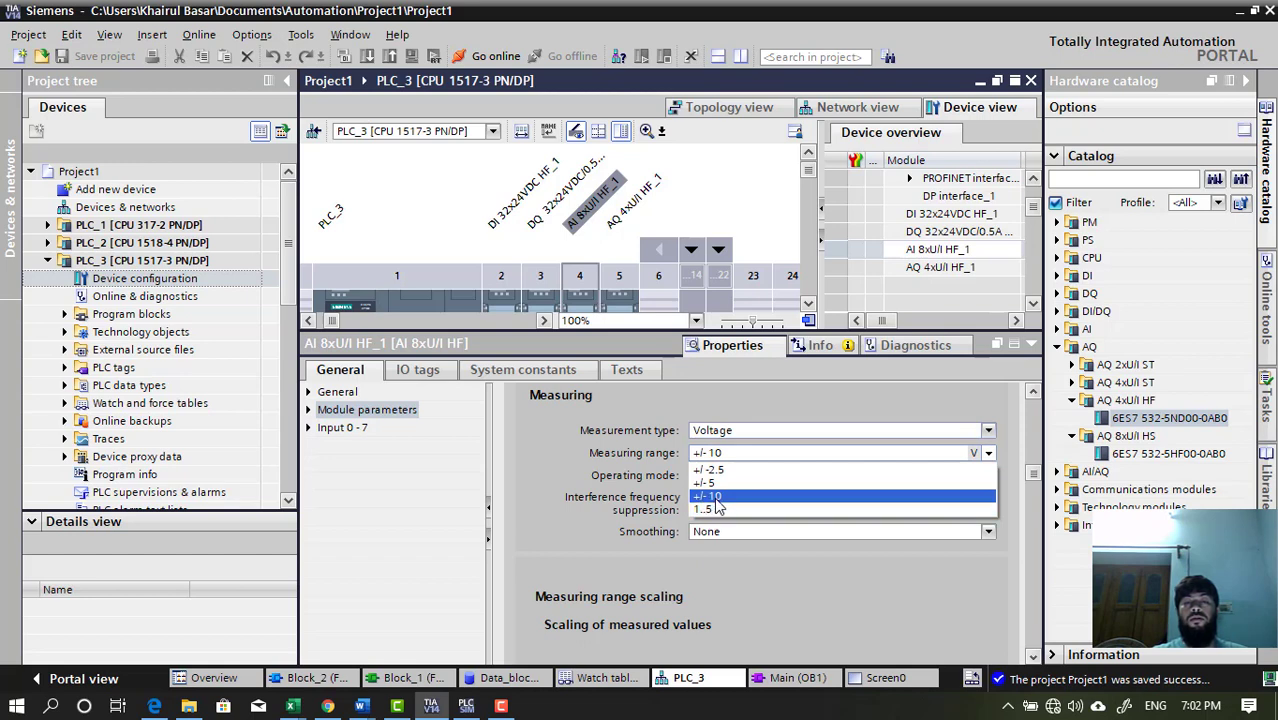
{"action": "left_click", "coordinate": [627, 479]}
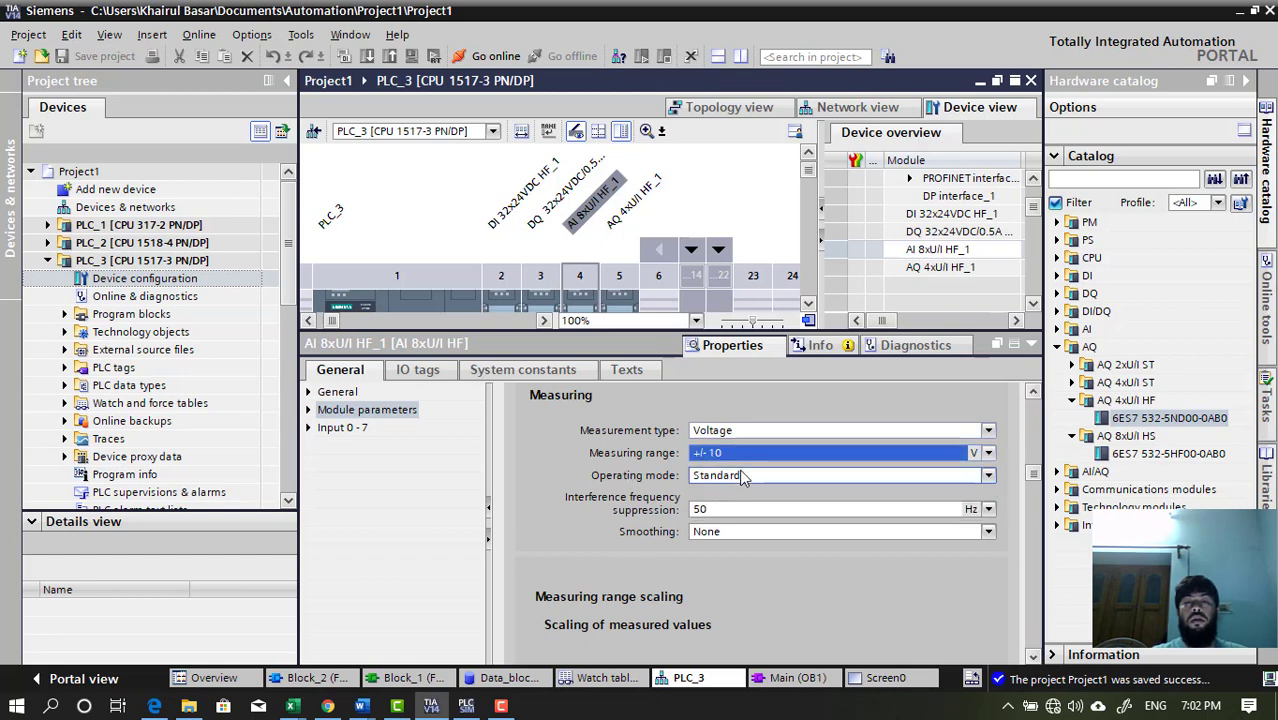
{"action": "left_click", "coordinate": [743, 477]}
{"action": "left_click", "coordinate": [650, 510]}
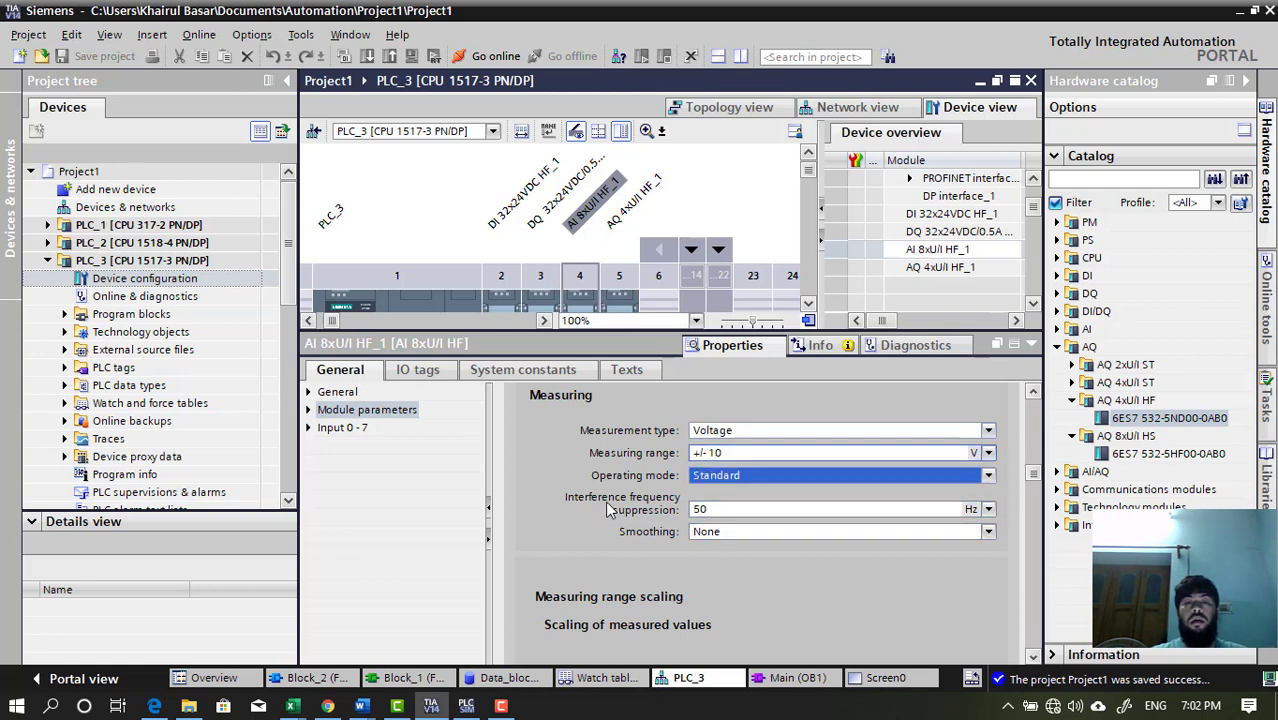
{"action": "left_click", "coordinate": [752, 536]}
{"action": "left_click", "coordinate": [781, 548]}
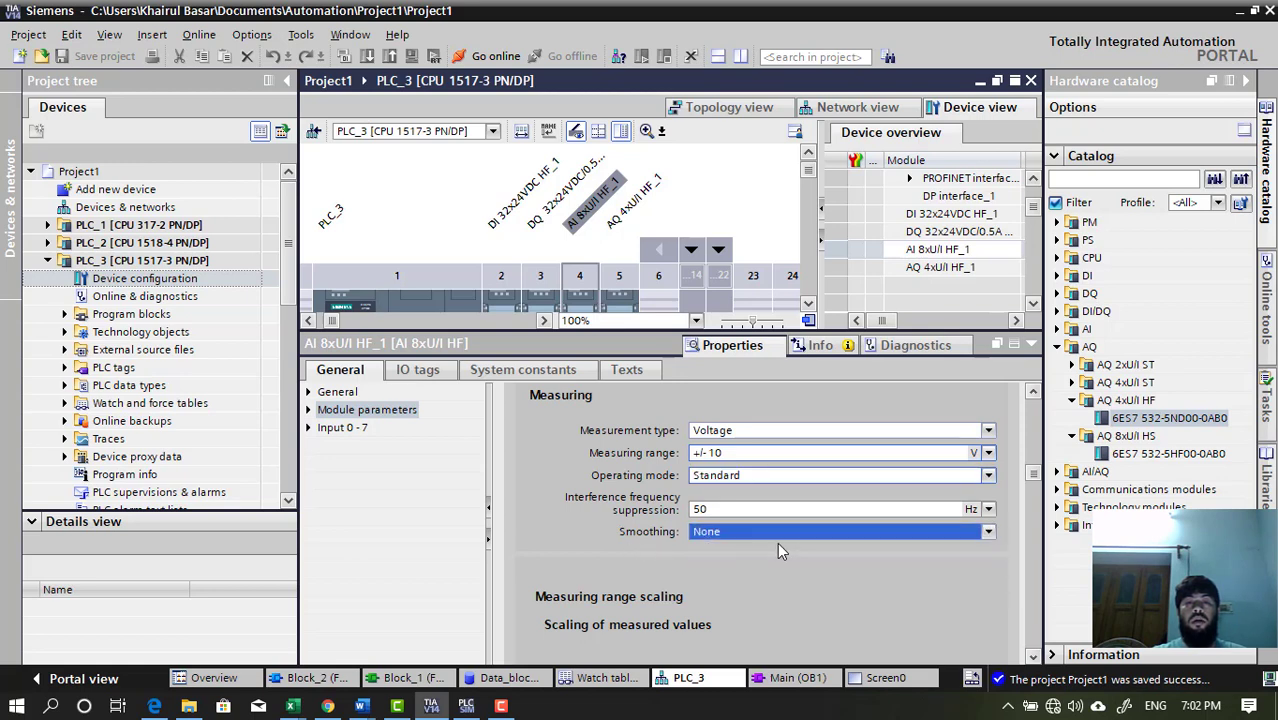
{"action": "left_click", "coordinate": [678, 584]}
{"action": "scroll", "coordinate": [680, 580], "scroll_direction": "down", "scroll_amount": 3}
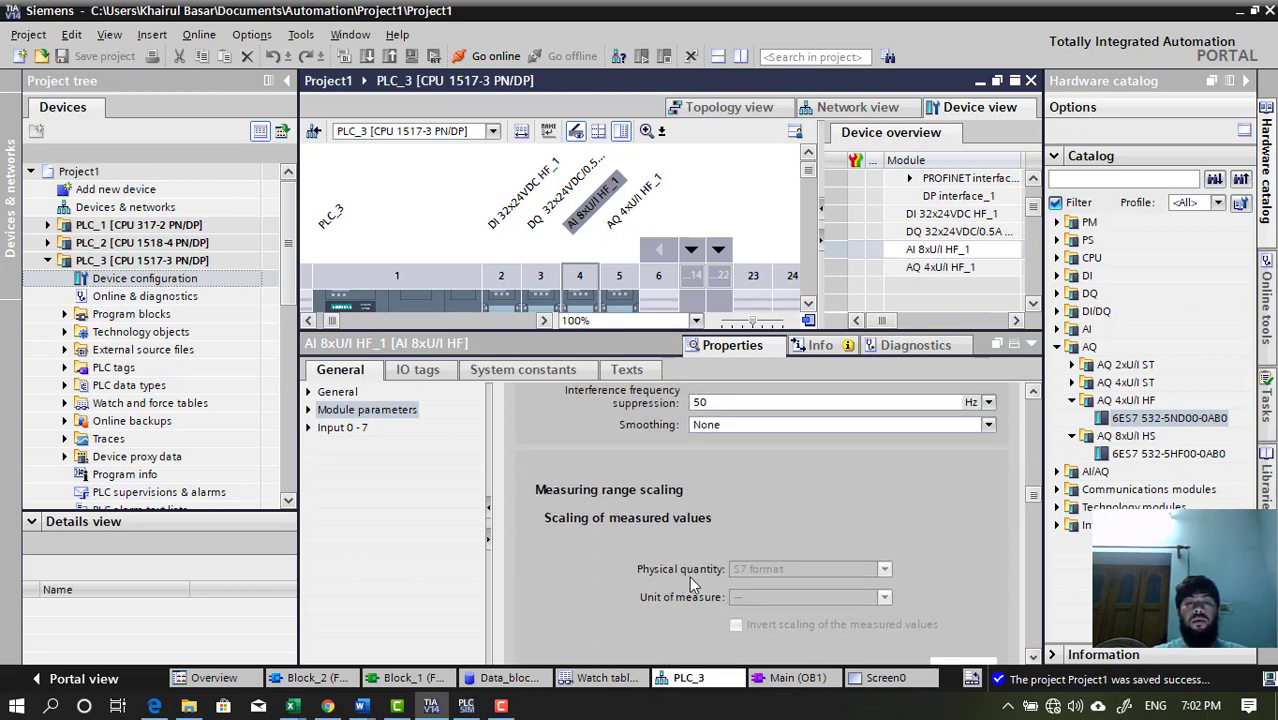
{"action": "scroll", "coordinate": [720, 610], "scroll_direction": "down", "scroll_amount": 2}
{"action": "scroll", "coordinate": [745, 560], "scroll_direction": "down", "scroll_amount": 5}
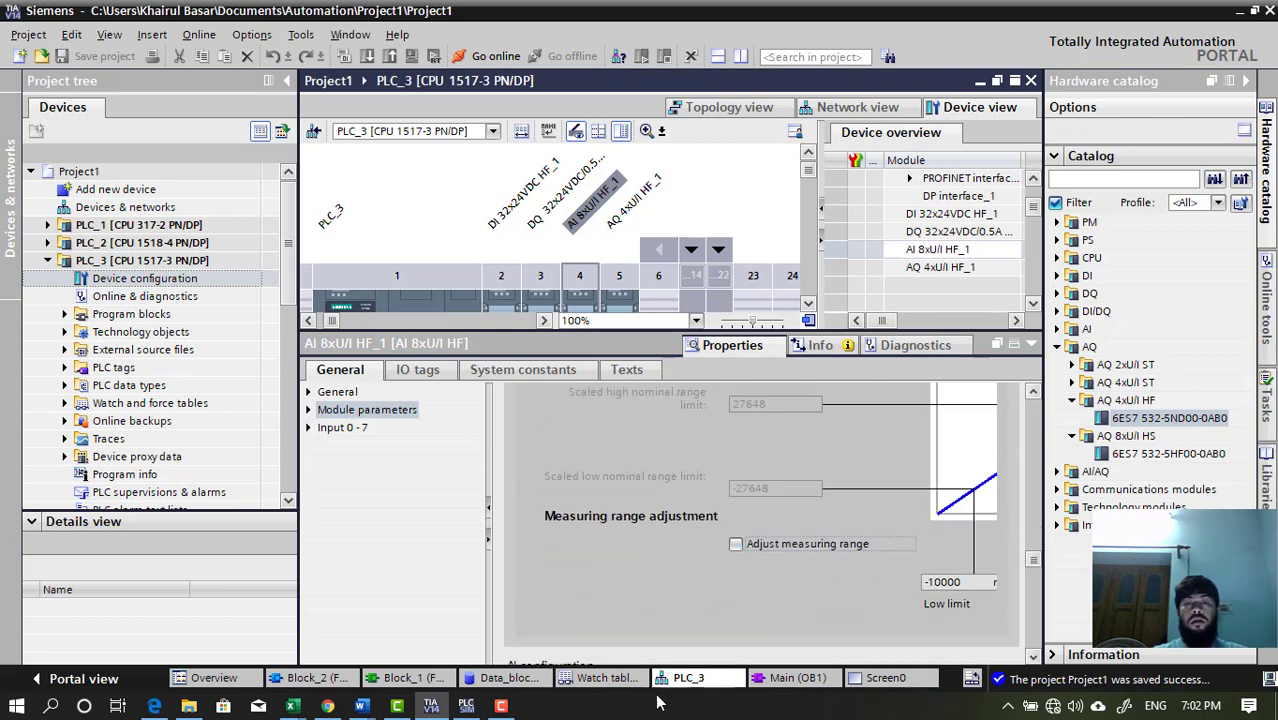
{"action": "scroll", "coordinate": [983, 580], "scroll_direction": "down", "scroll_amount": 3}
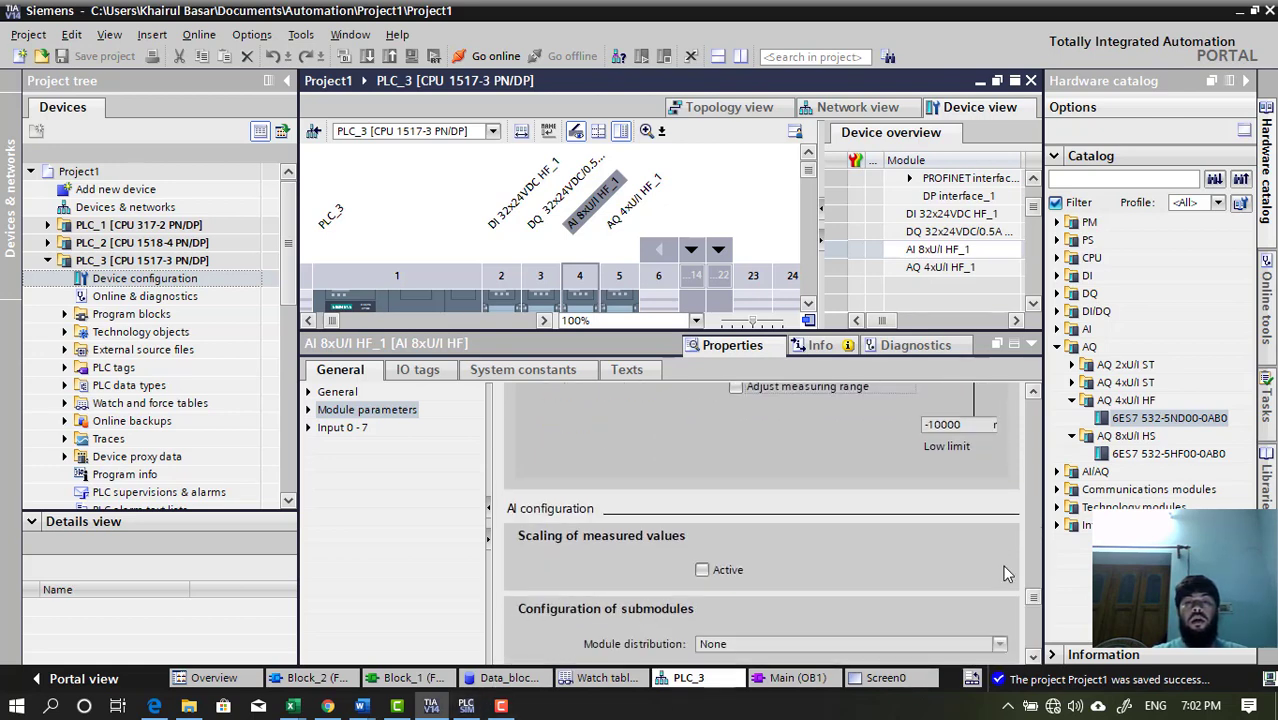
{"action": "scroll", "coordinate": [907, 499], "scroll_direction": "up", "scroll_amount": 1}
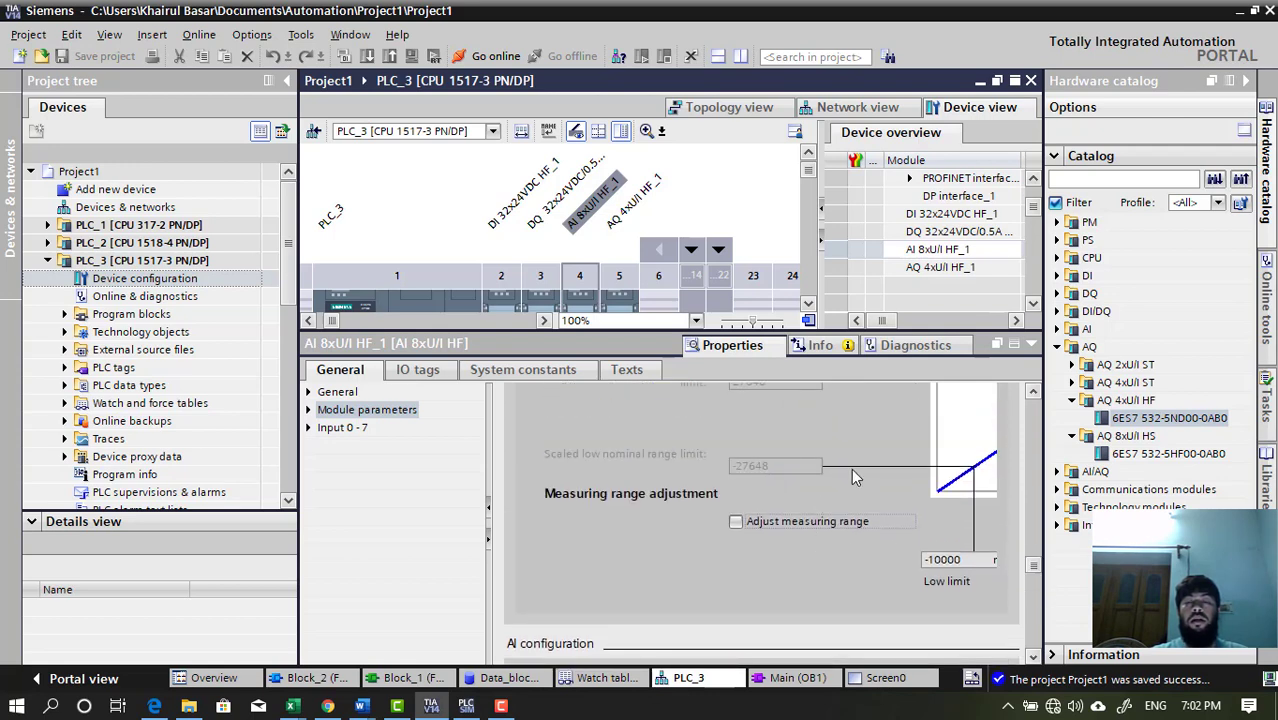
{"action": "scroll", "coordinate": [905, 521], "scroll_direction": "down", "scroll_amount": 3}
{"action": "scroll", "coordinate": [730, 530], "scroll_direction": "down", "scroll_amount": 1}
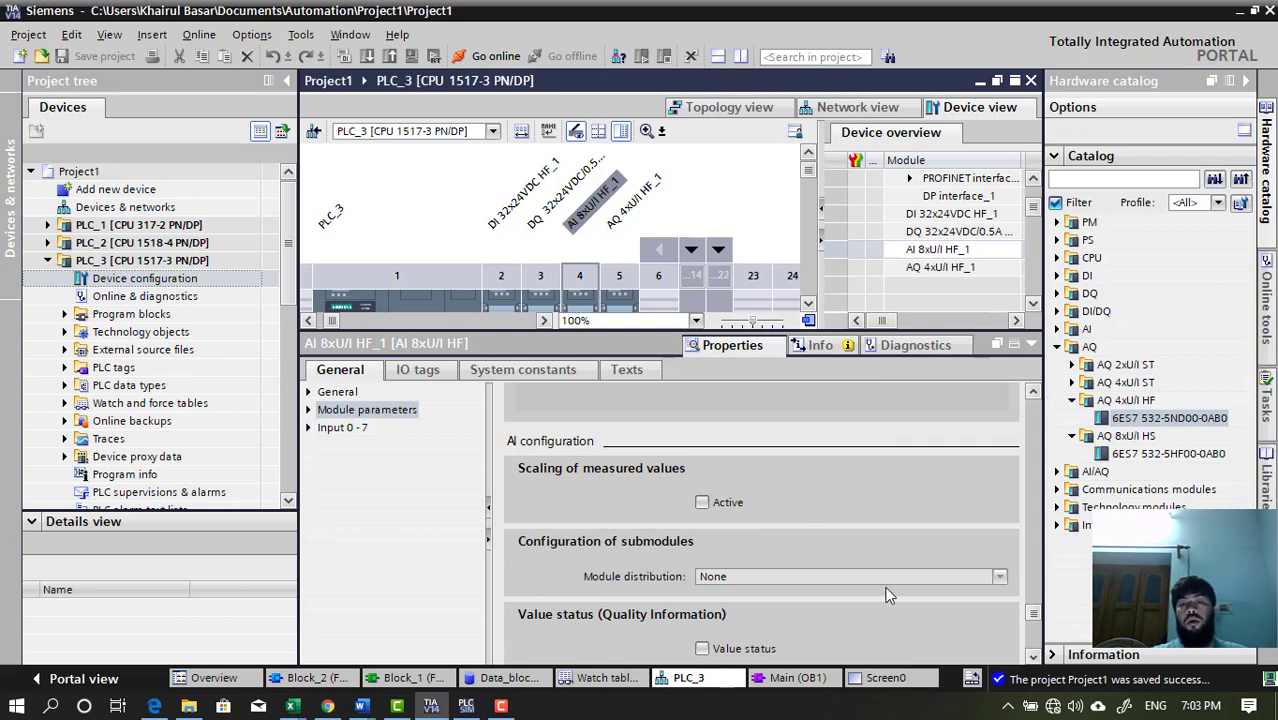
{"action": "left_click", "coordinate": [1034, 657]}
{"action": "left_click", "coordinate": [1034, 657]}
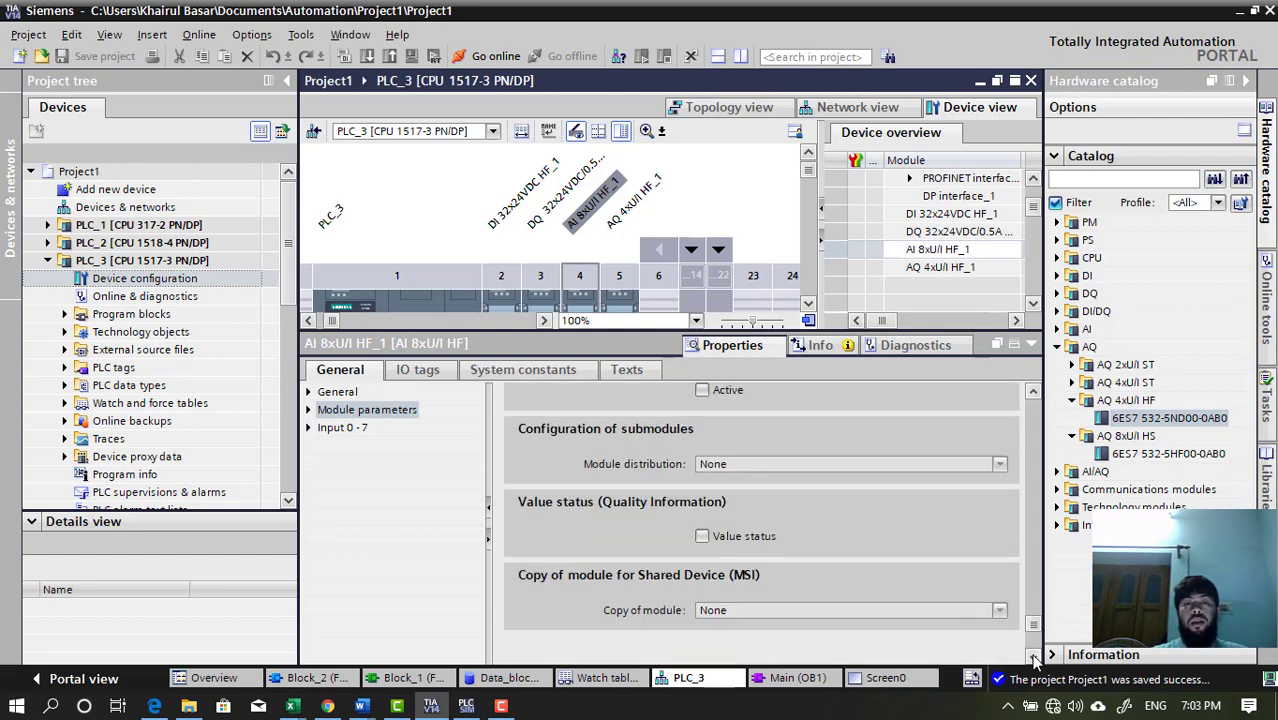
{"action": "left_click_drag", "start_coordinate": [1035, 628], "coordinate": [1025, 375]}
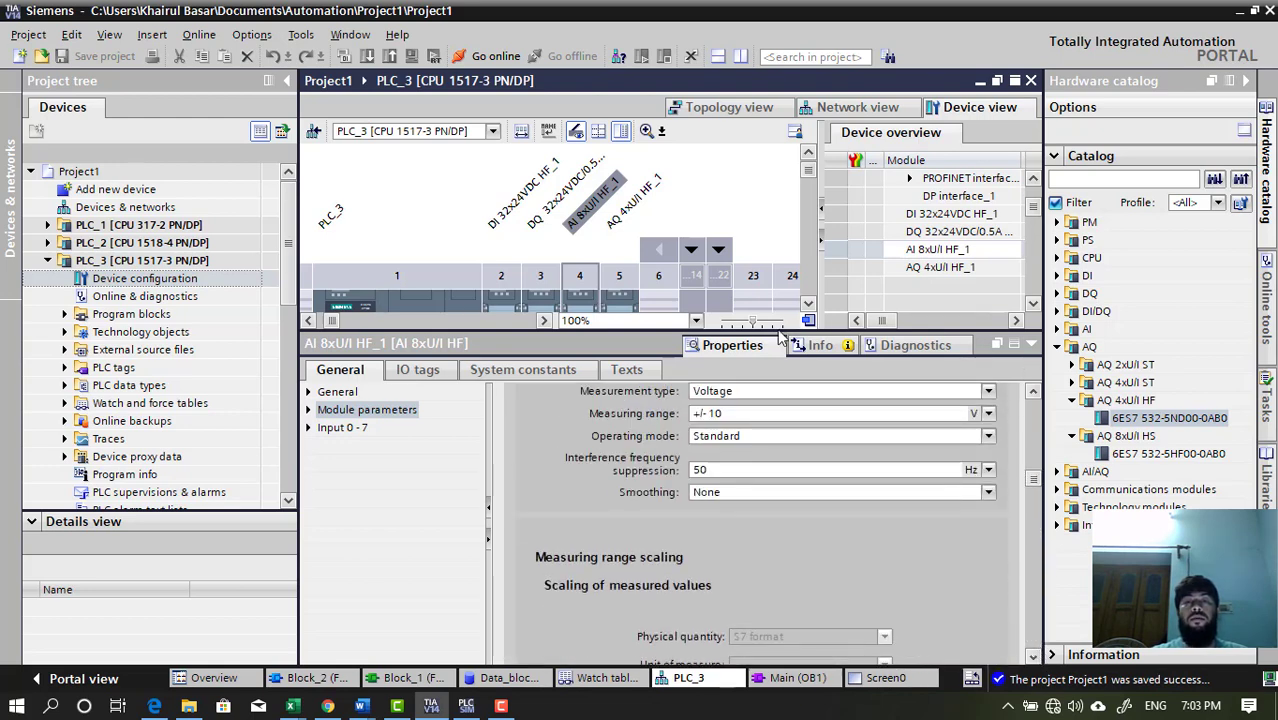
Enlarge the rack view and open the slot 3 DQ module's Output 0-31 parameters
{"action": "left_click_drag", "start_coordinate": [779, 340], "coordinate": [779, 504]}
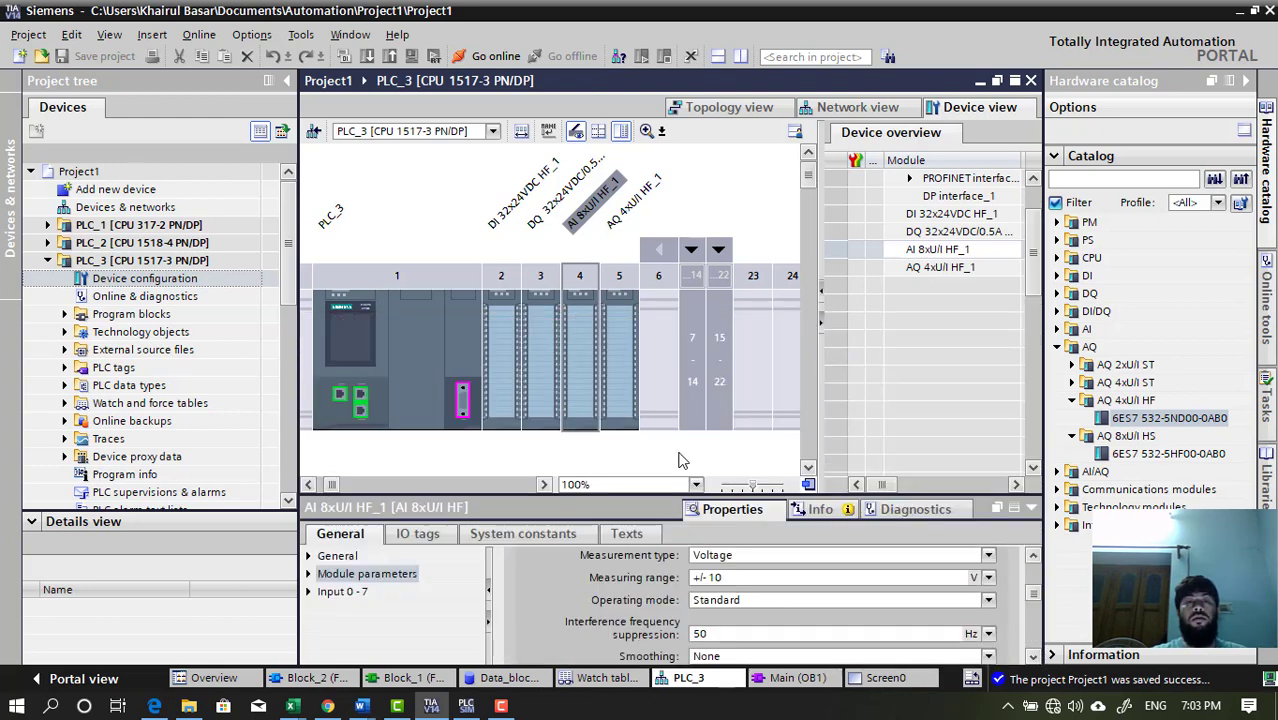
{"action": "left_click", "coordinate": [538, 365]}
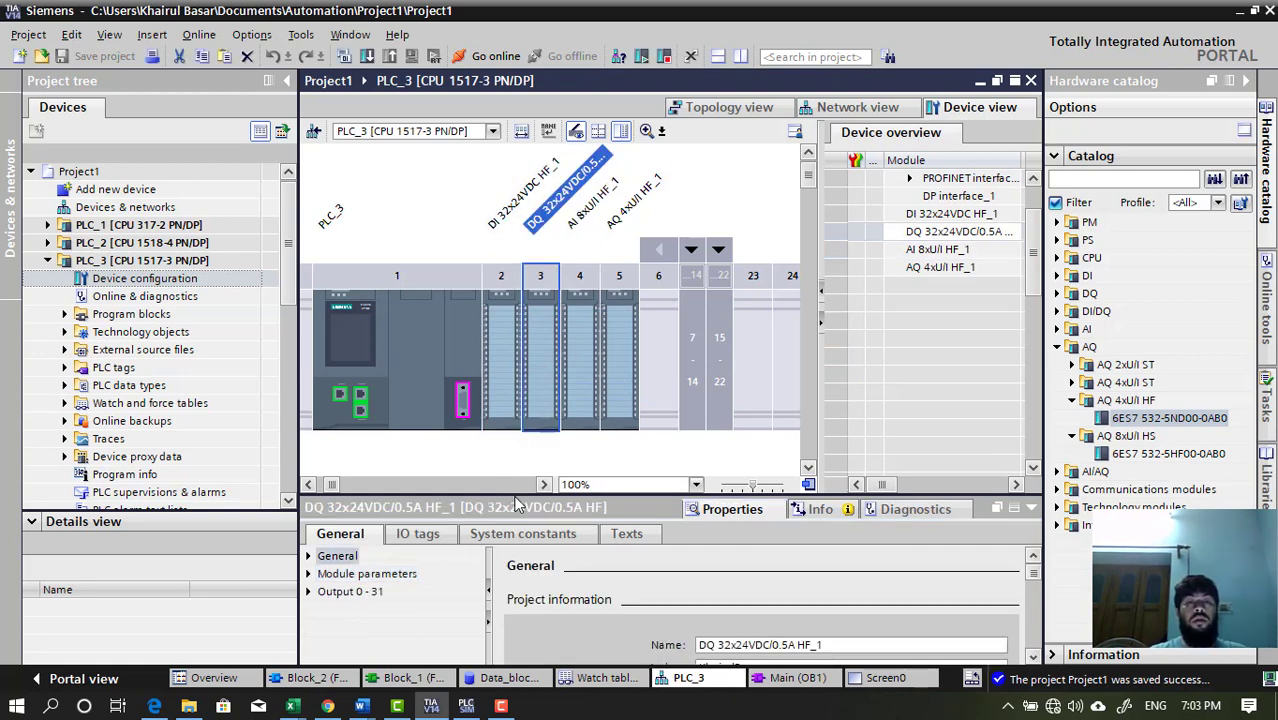
{"action": "left_click", "coordinate": [350, 574]}
{"action": "left_click", "coordinate": [350, 593]}
{"action": "left_click", "coordinate": [381, 486]}
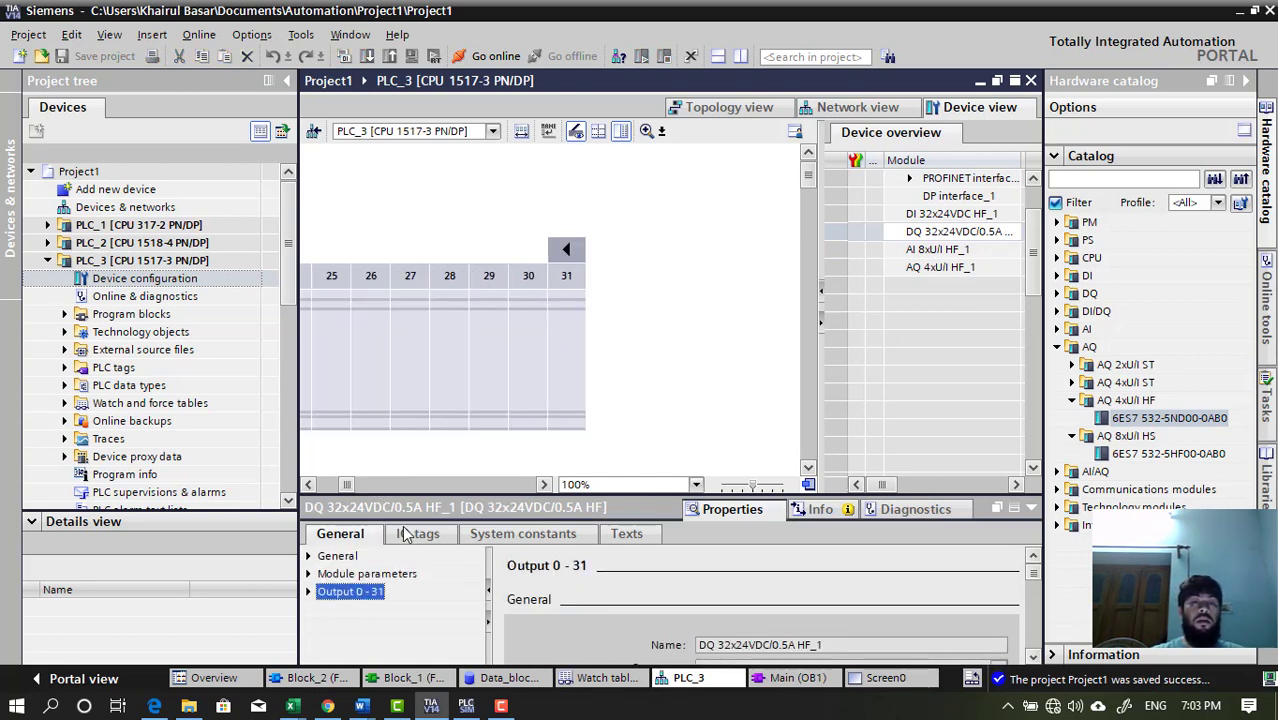
{"action": "left_click_drag", "start_coordinate": [356, 484], "coordinate": [345, 482]}
Expand the DQ output channel subsections, then switch to the slot 4 AI module
{"action": "left_click", "coordinate": [518, 376]}
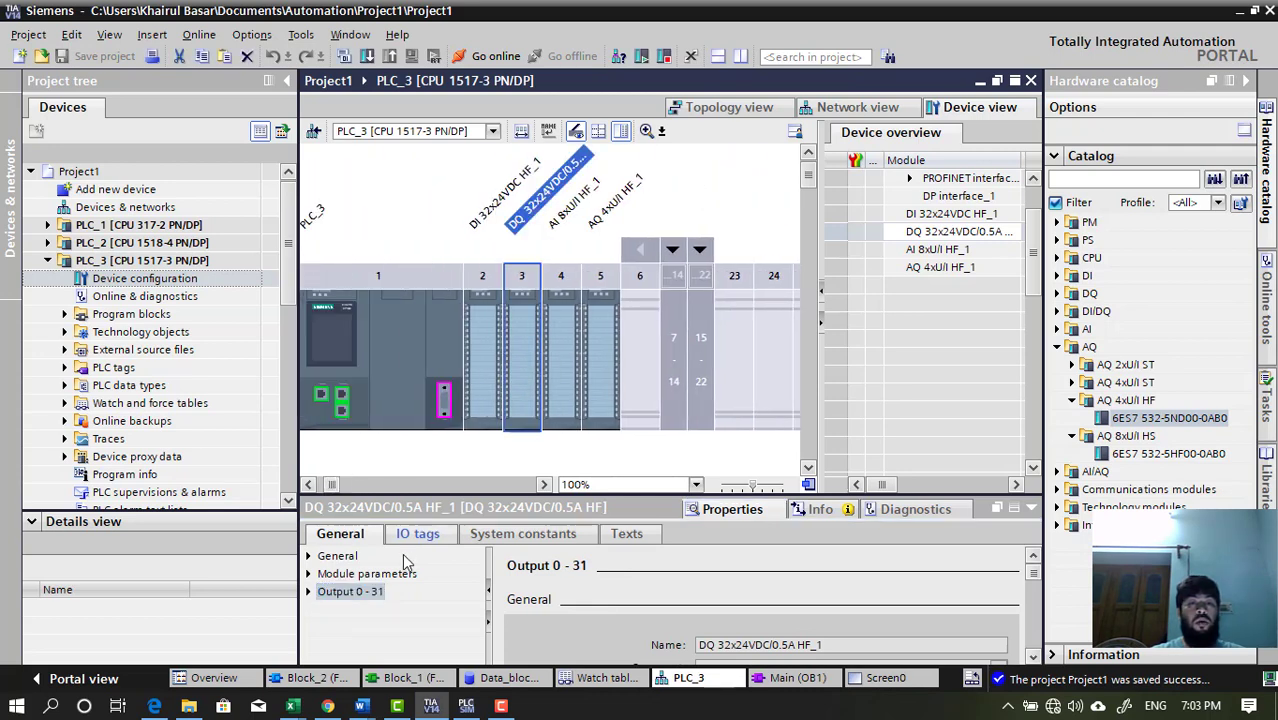
{"action": "left_click", "coordinate": [310, 593]}
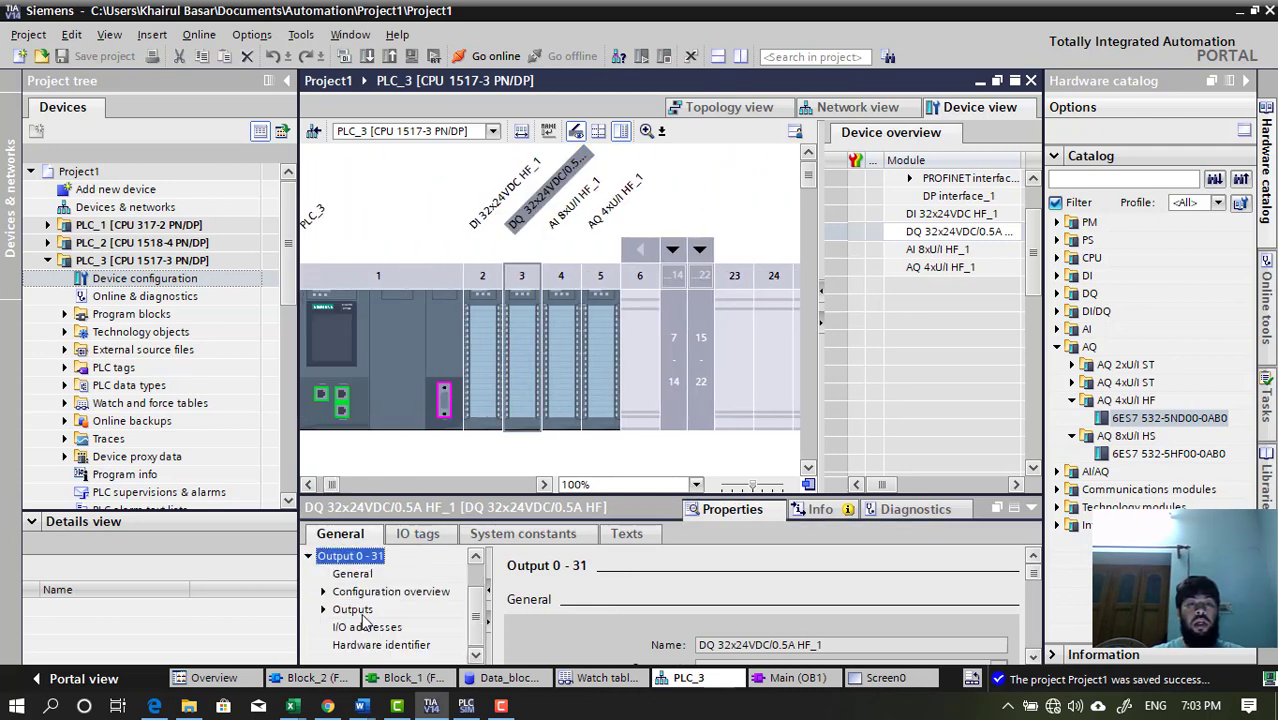
{"action": "left_click", "coordinate": [558, 373]}
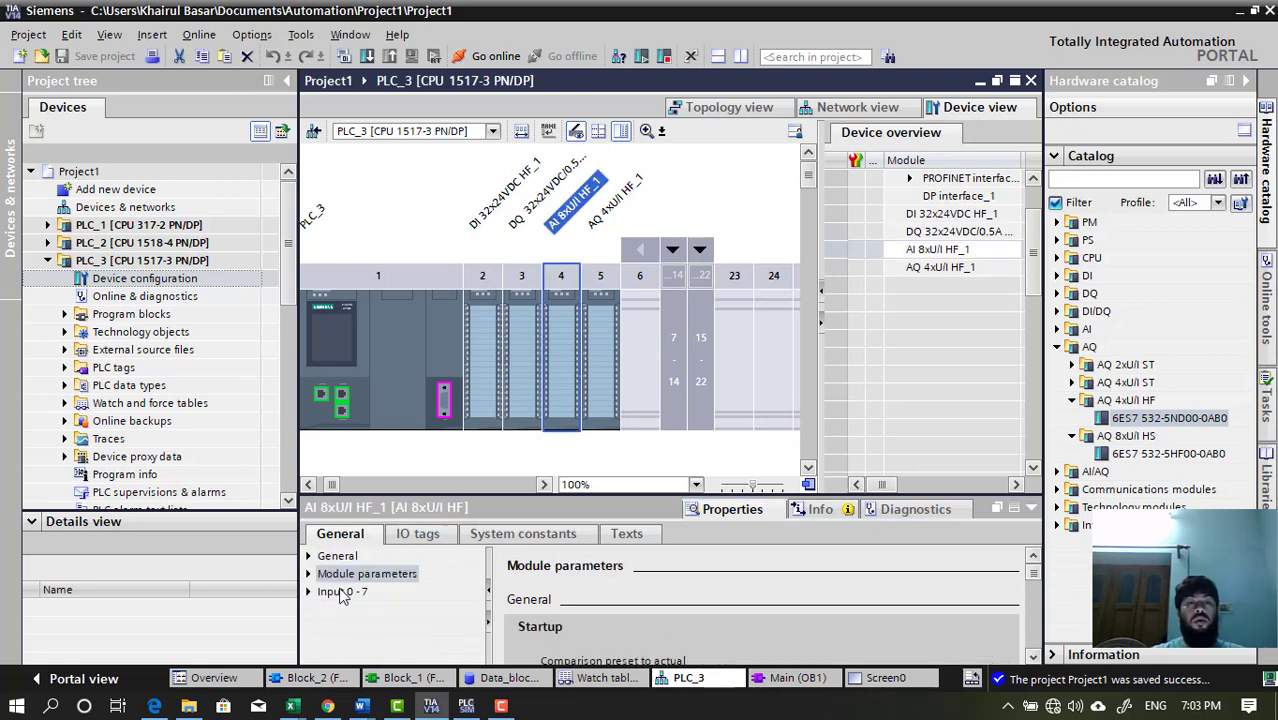
Select the slot 5 AQ module and compile the PLC_3 hardware configuration
{"action": "left_click", "coordinate": [602, 389]}
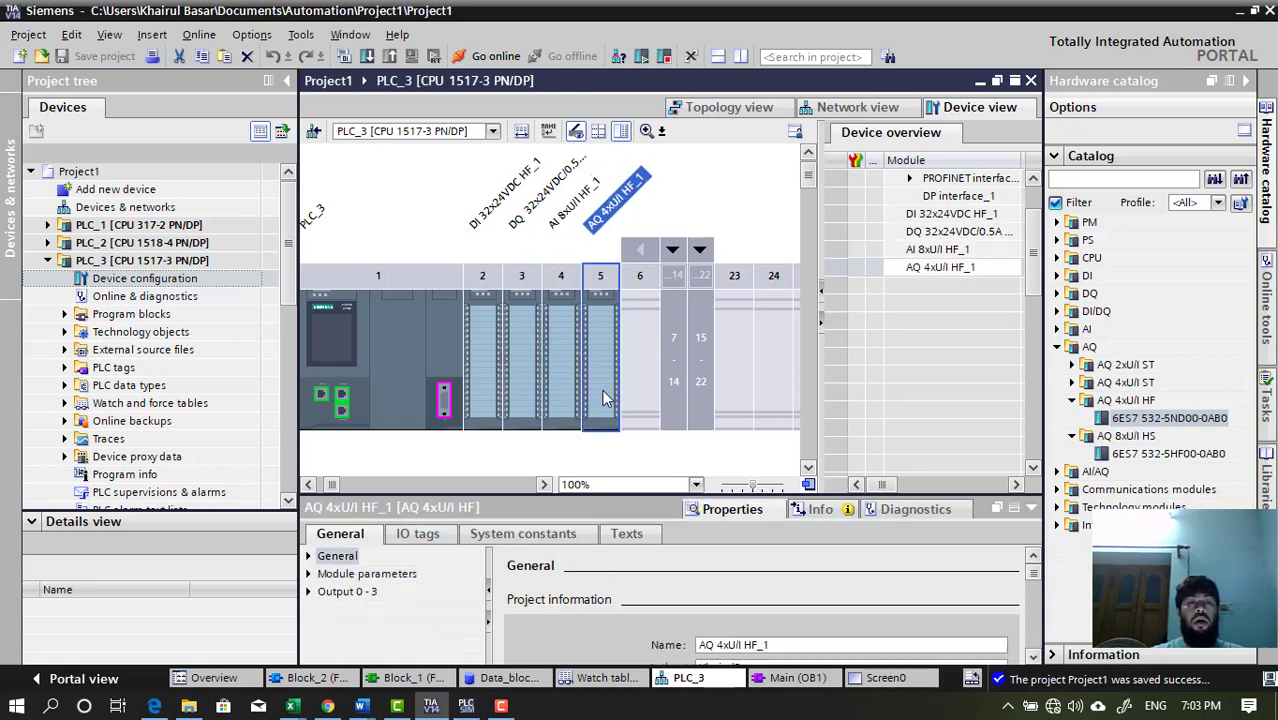
{"action": "left_click", "coordinate": [343, 58]}
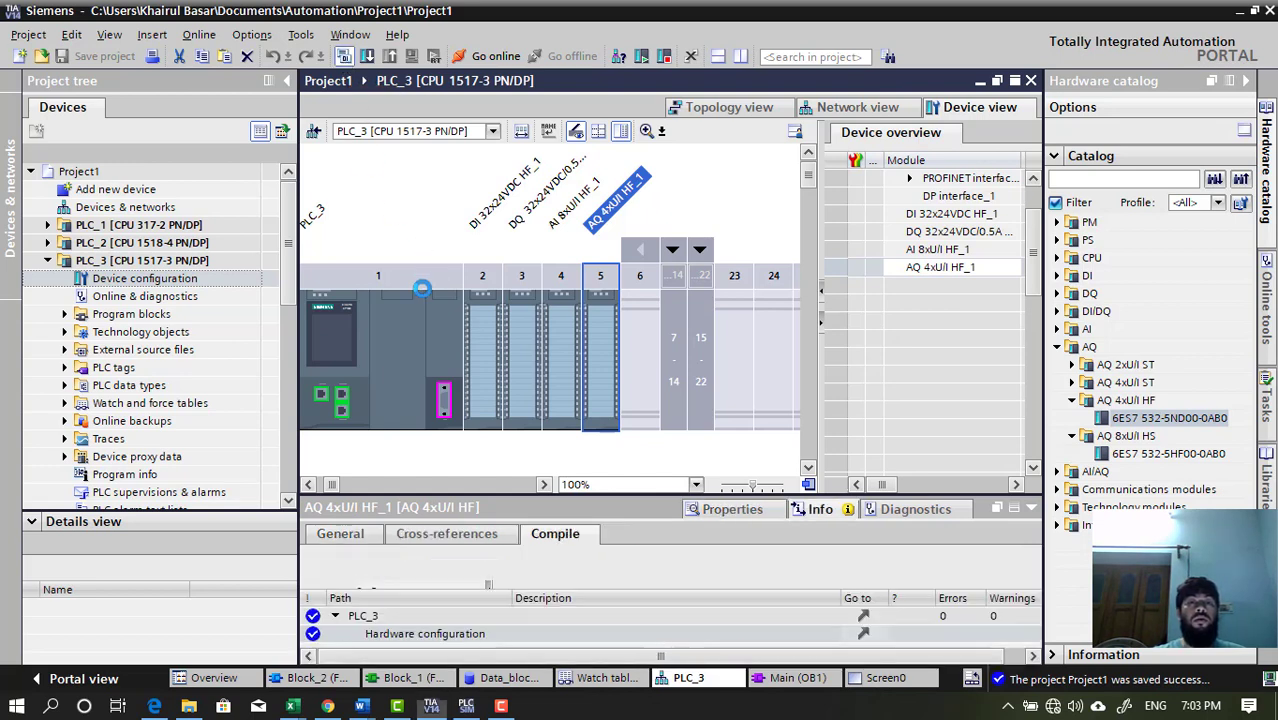